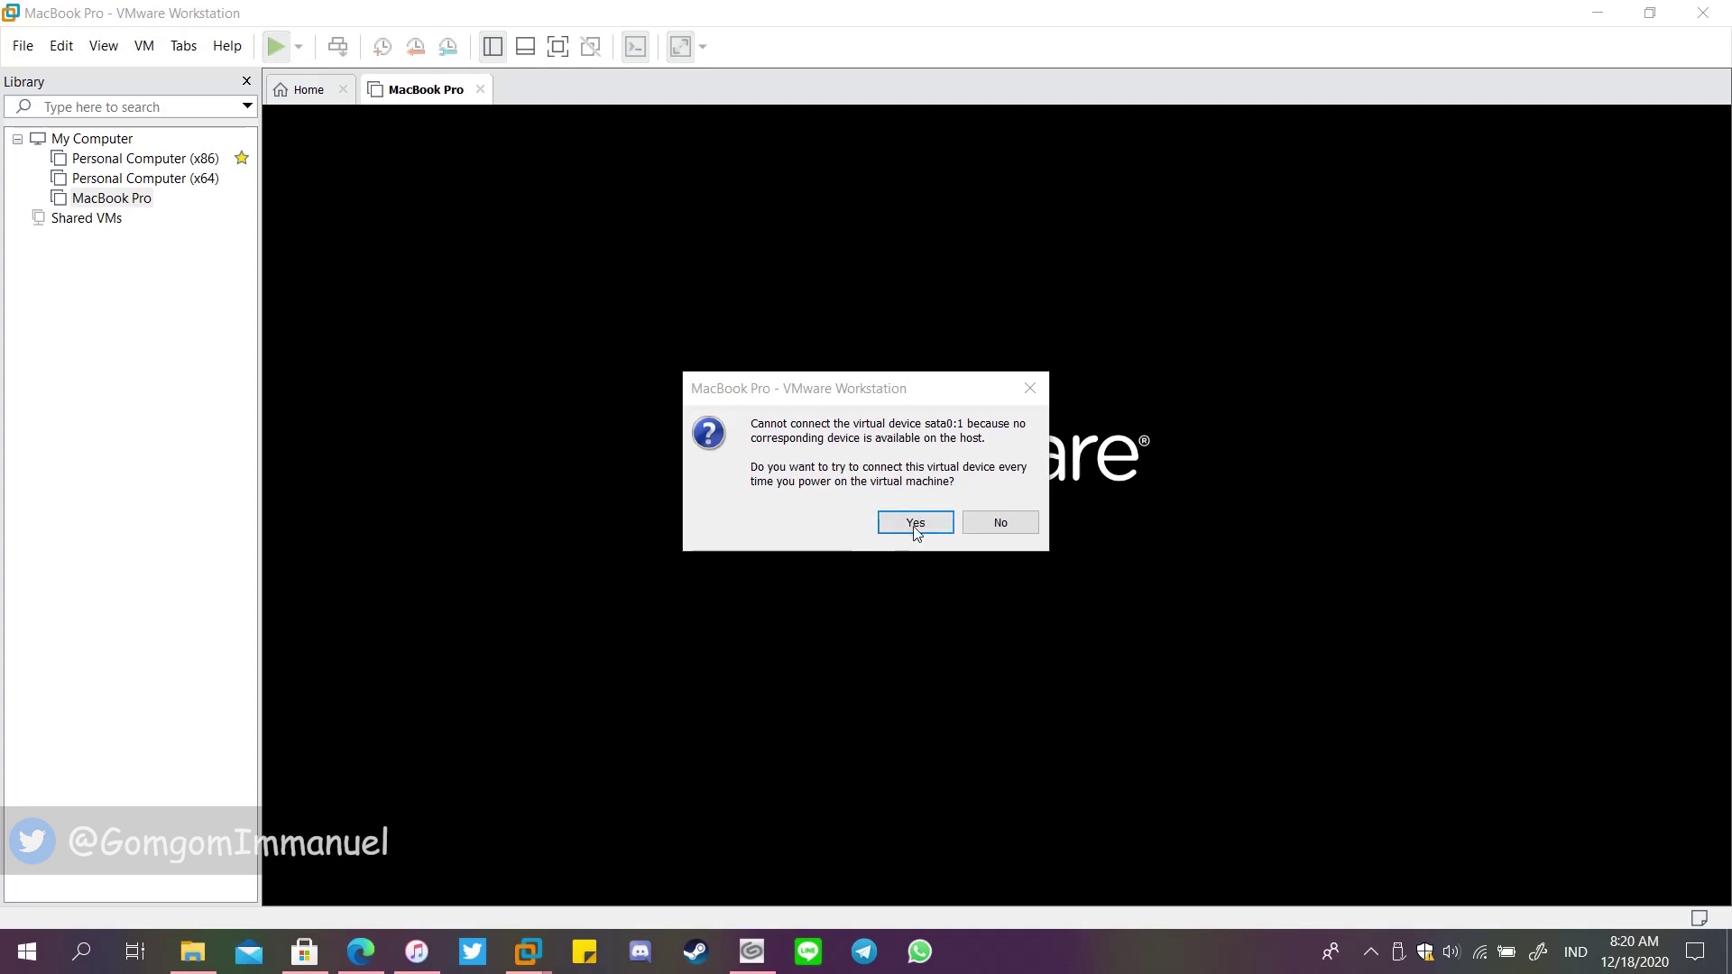
Step: Power on the MacBook Pro virtual machine, agreeing to retry device sata0:1 at every start, and briefly check the host's running processes
click(915, 524)
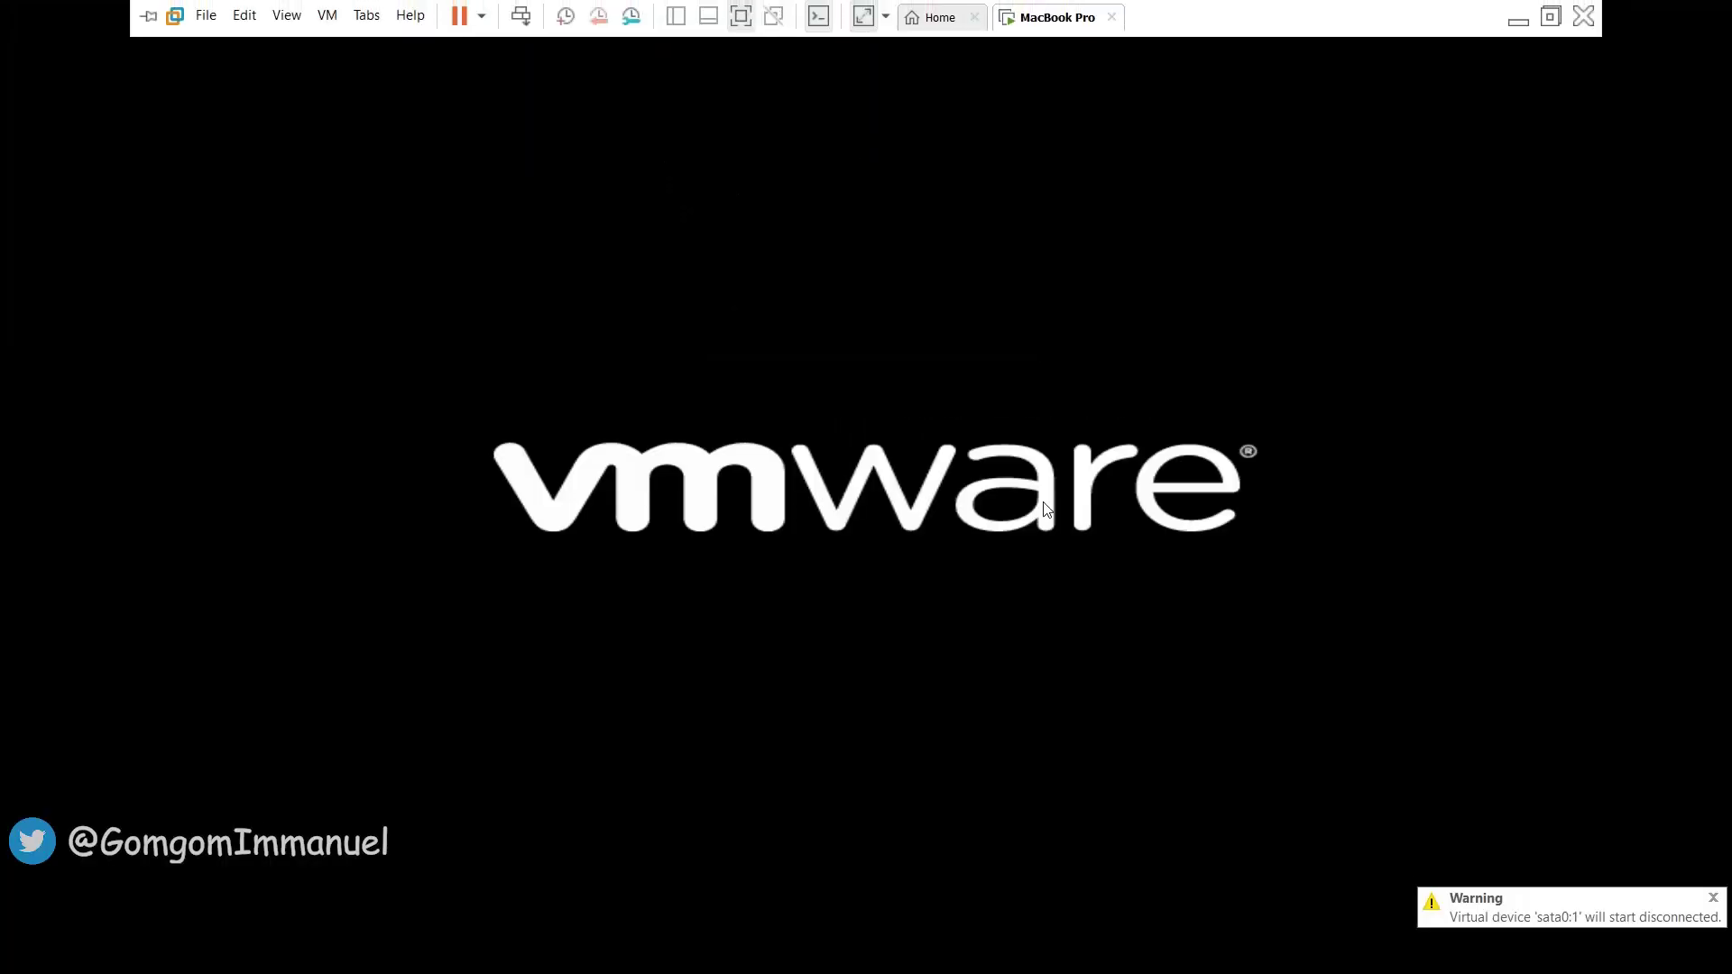
key(ctrl+shift+Escape)
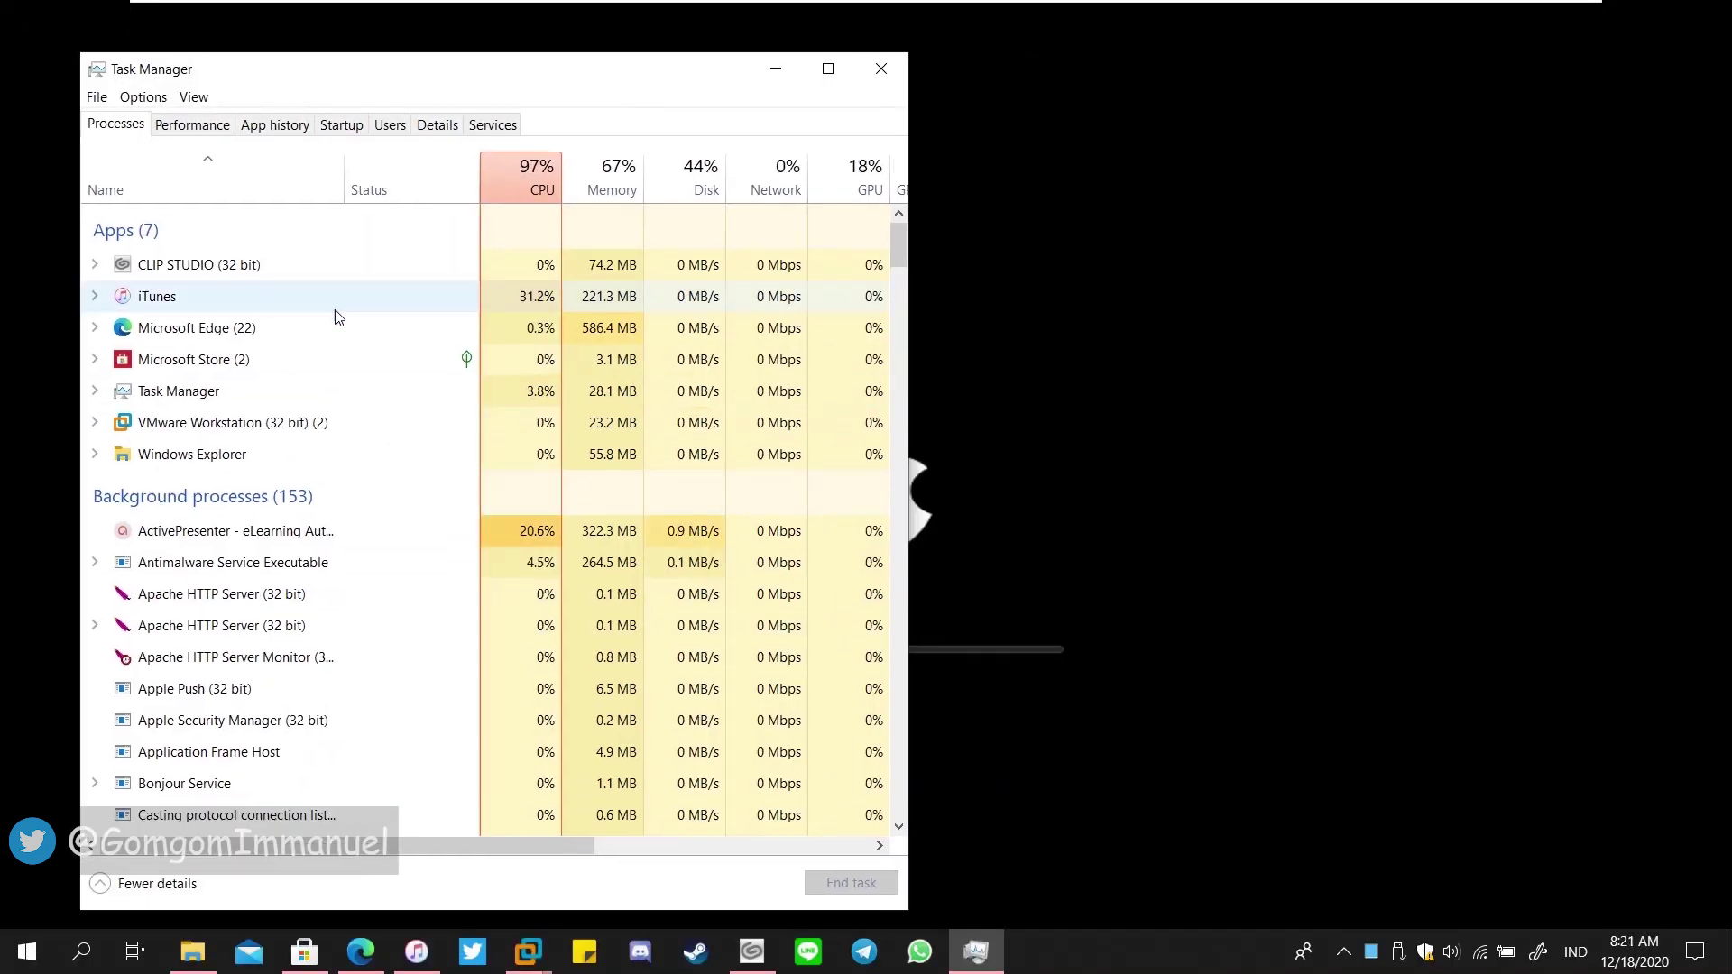
key(alt+Tab)
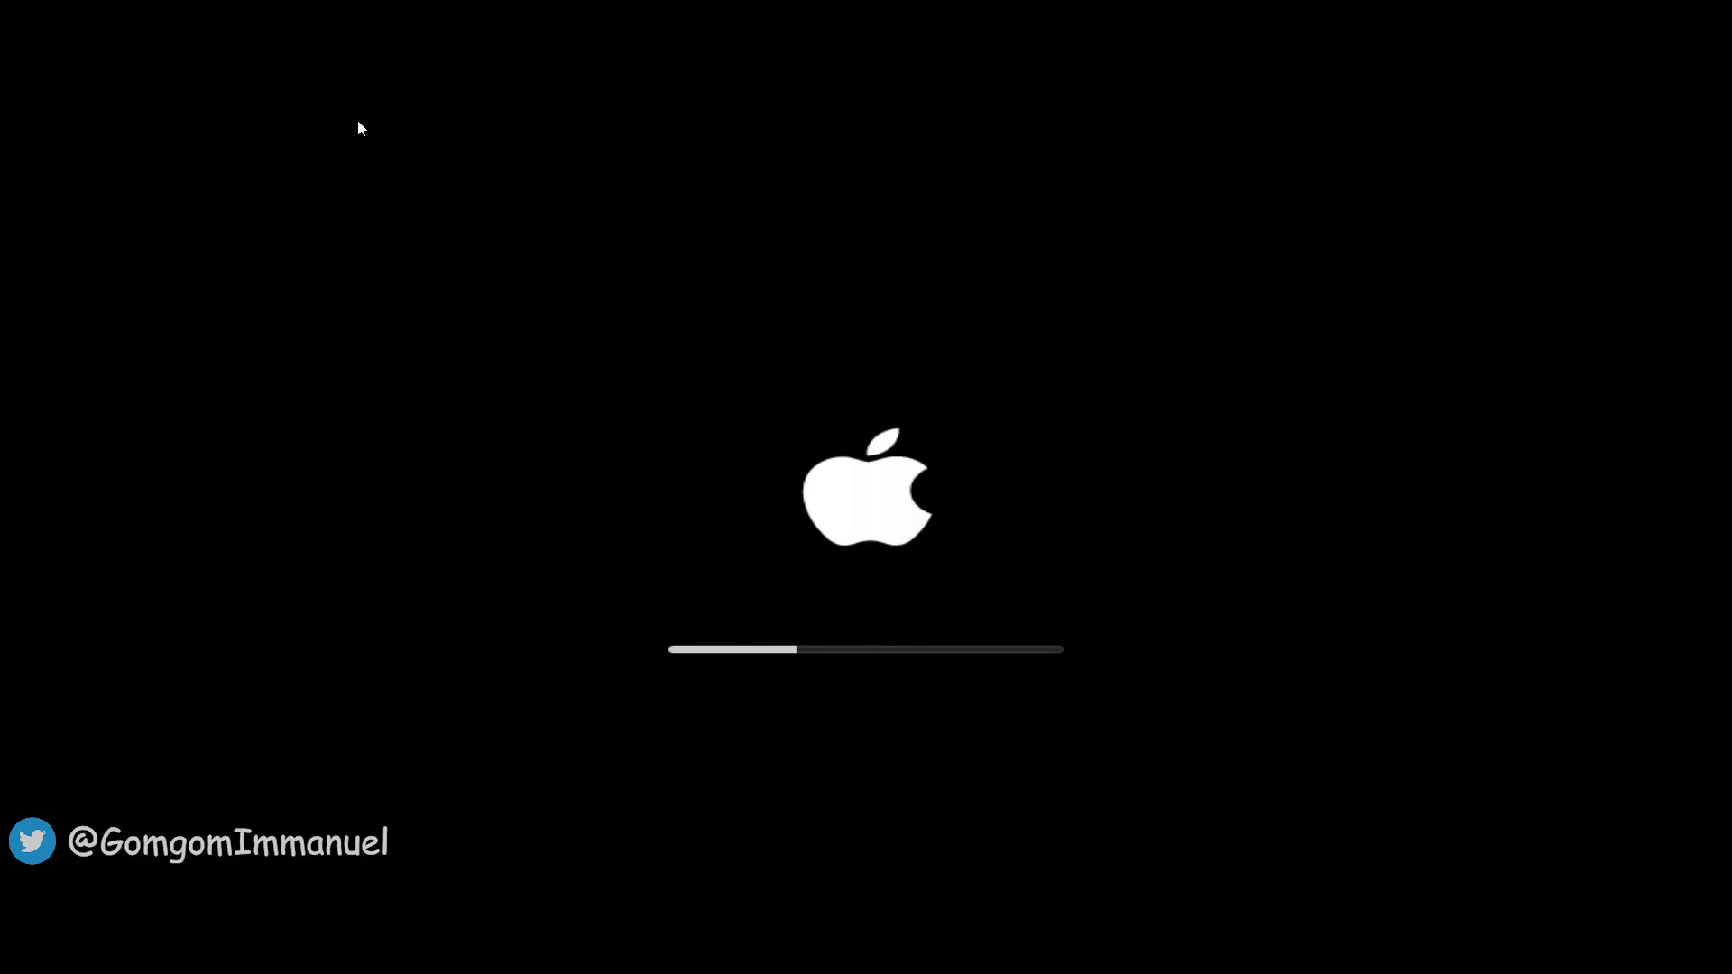
Step: Select the personal user account on the macOS login screen and log in with the account password
key(Num_Lock)
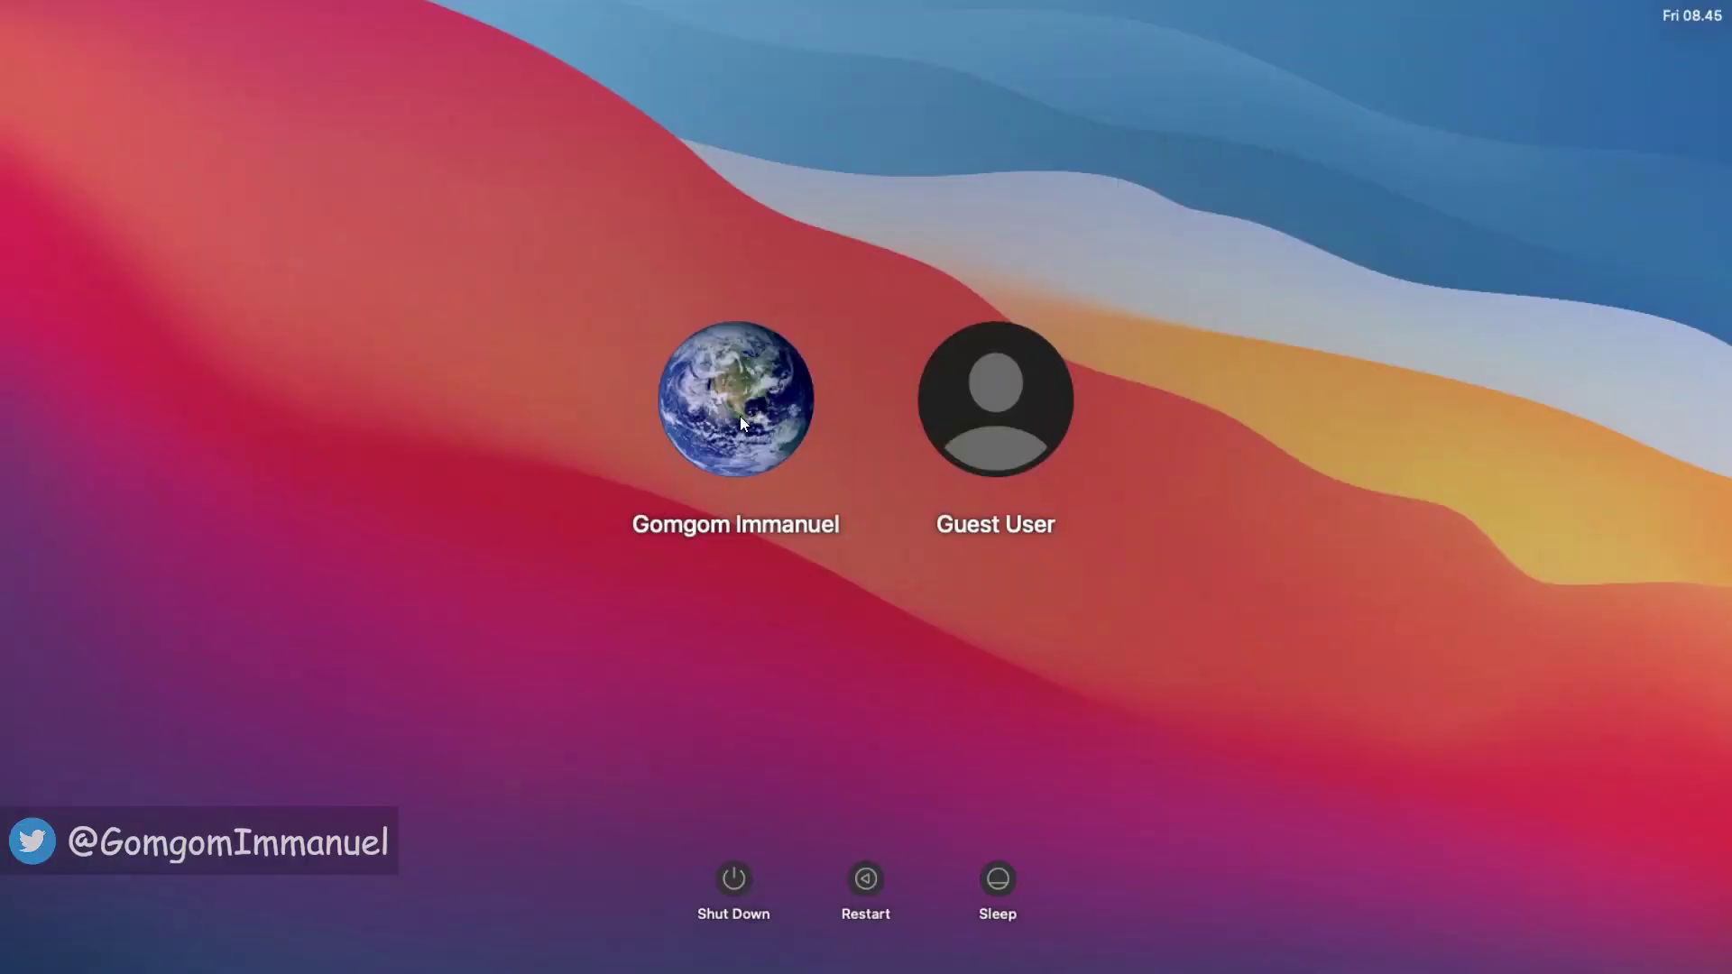
click(736, 379)
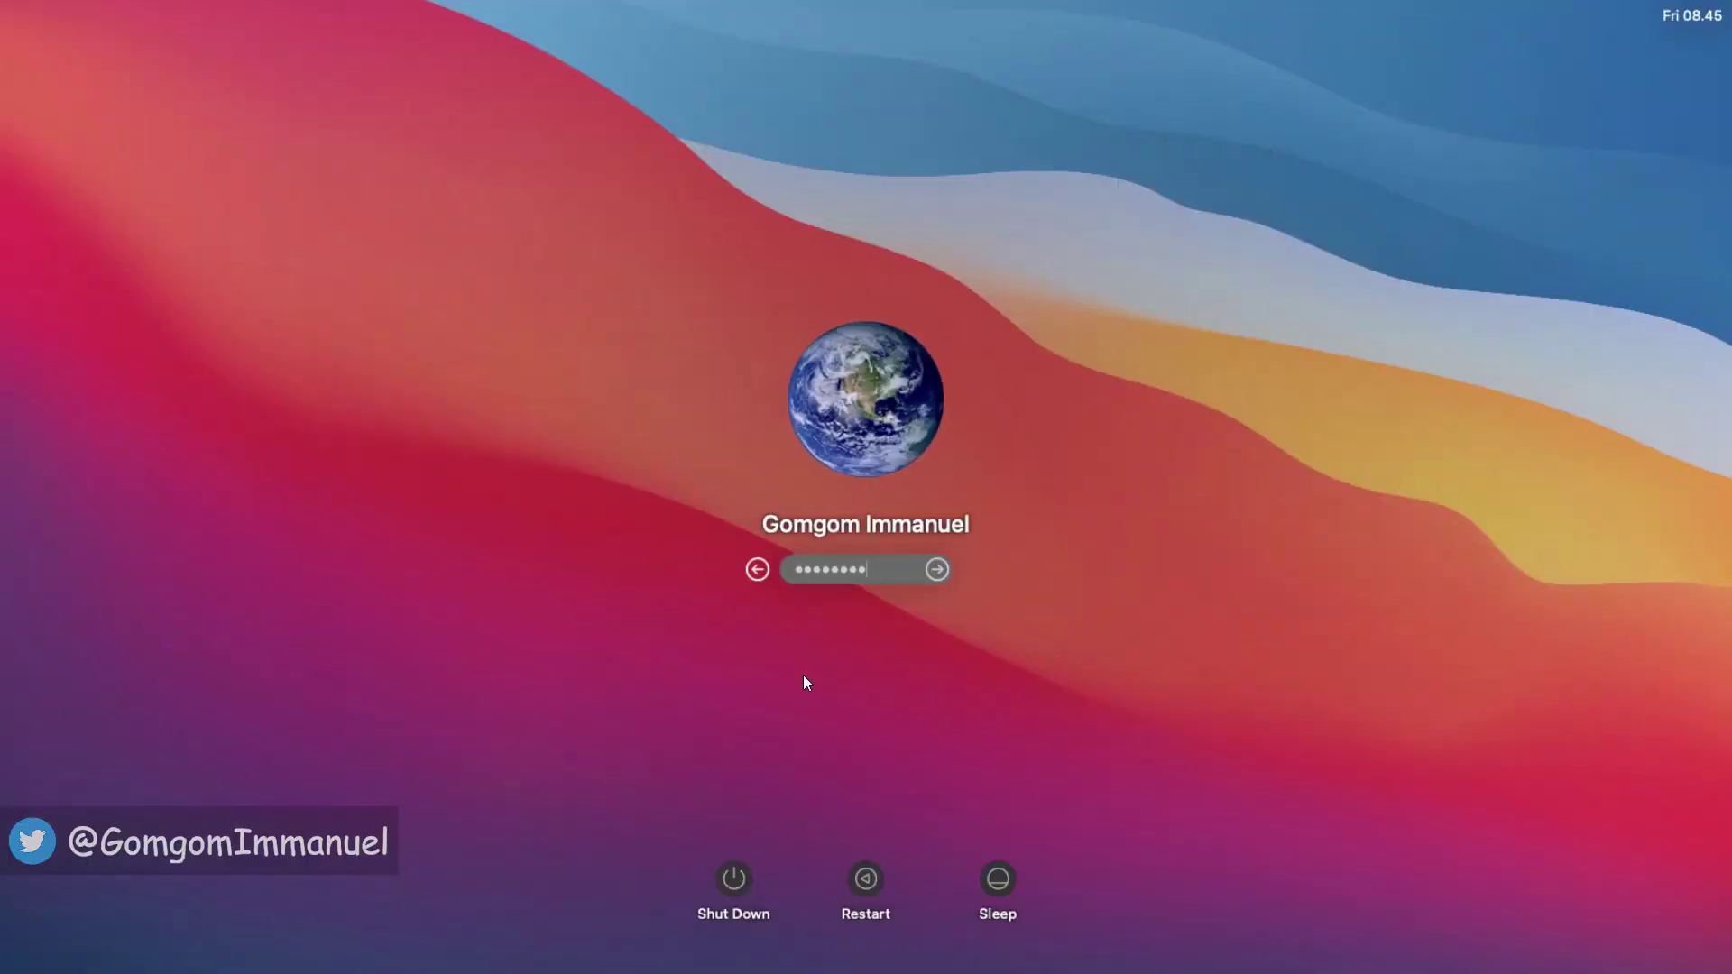
key(Return)
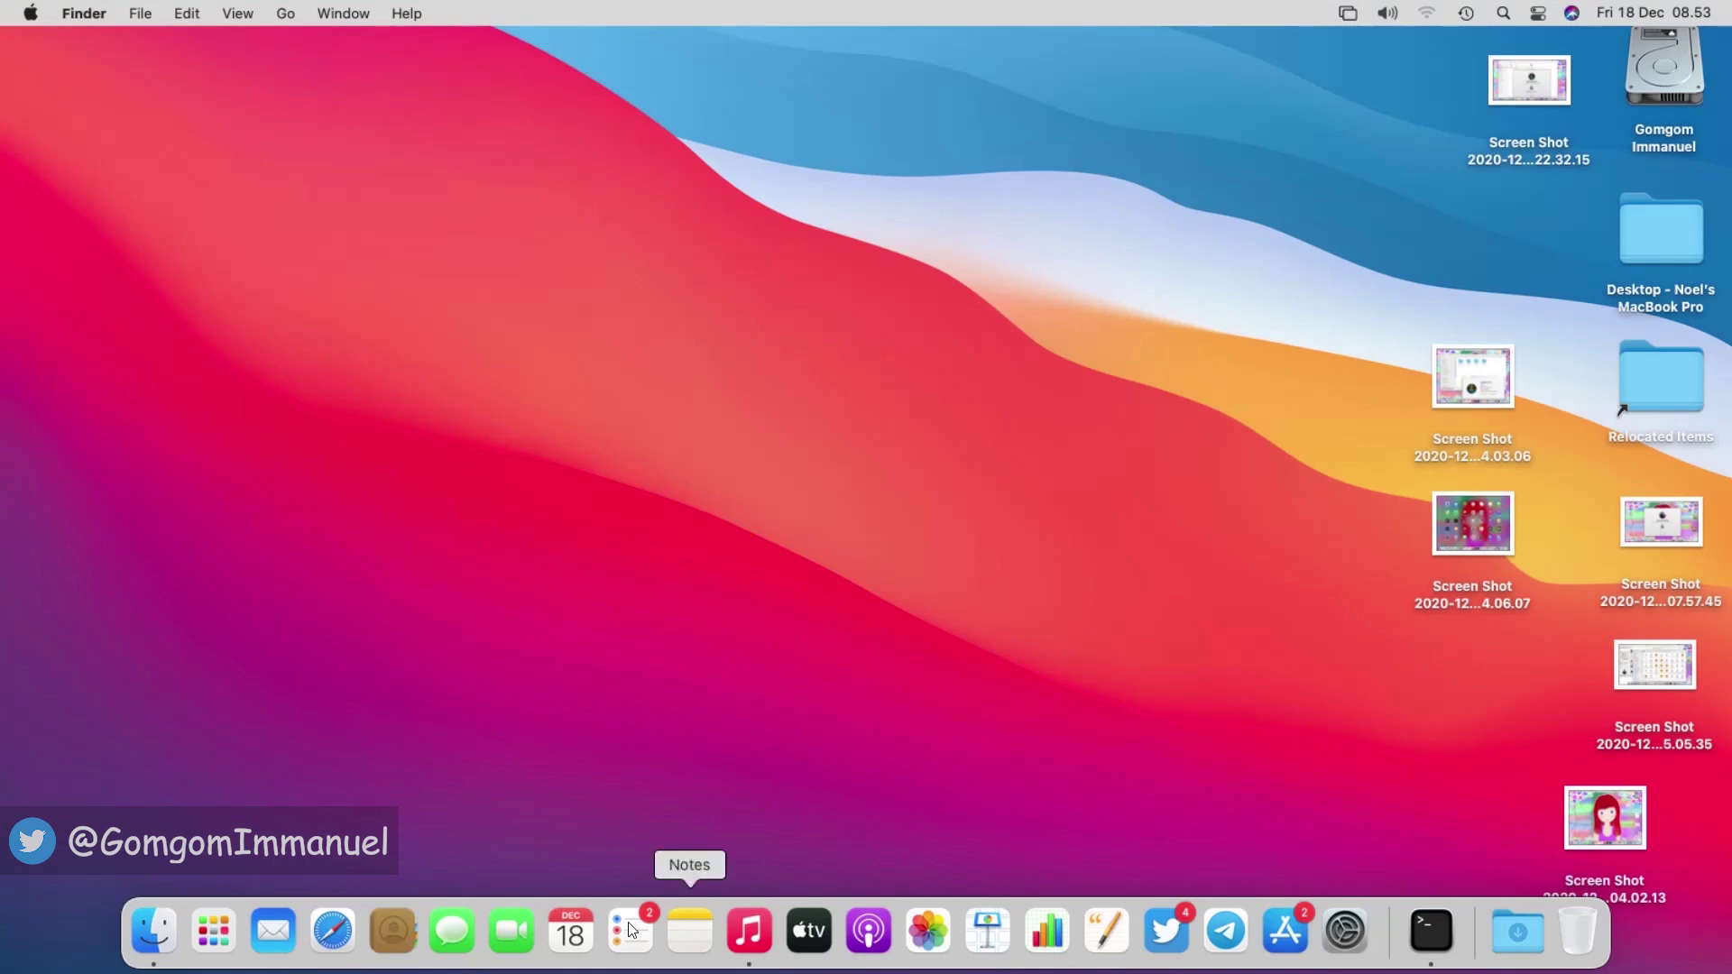
Step: Open About This Mac and review the display, storage and memory information before returning to the overview
key(ctrl+F2)
key(Down)
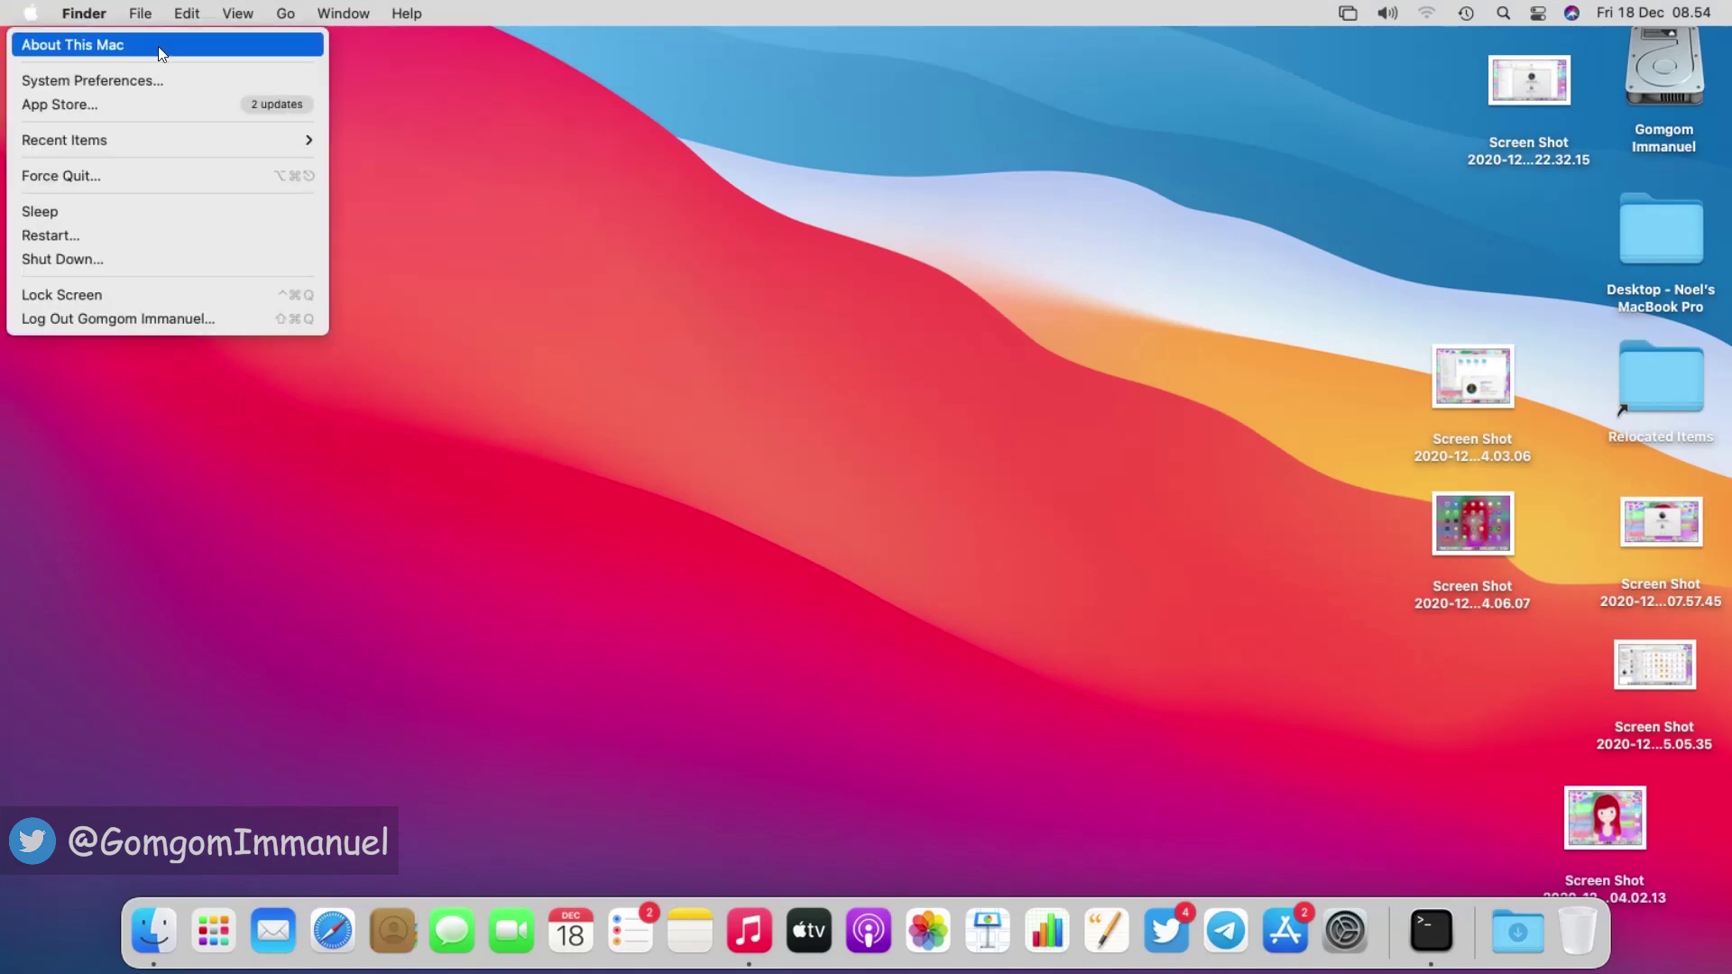
key(Escape)
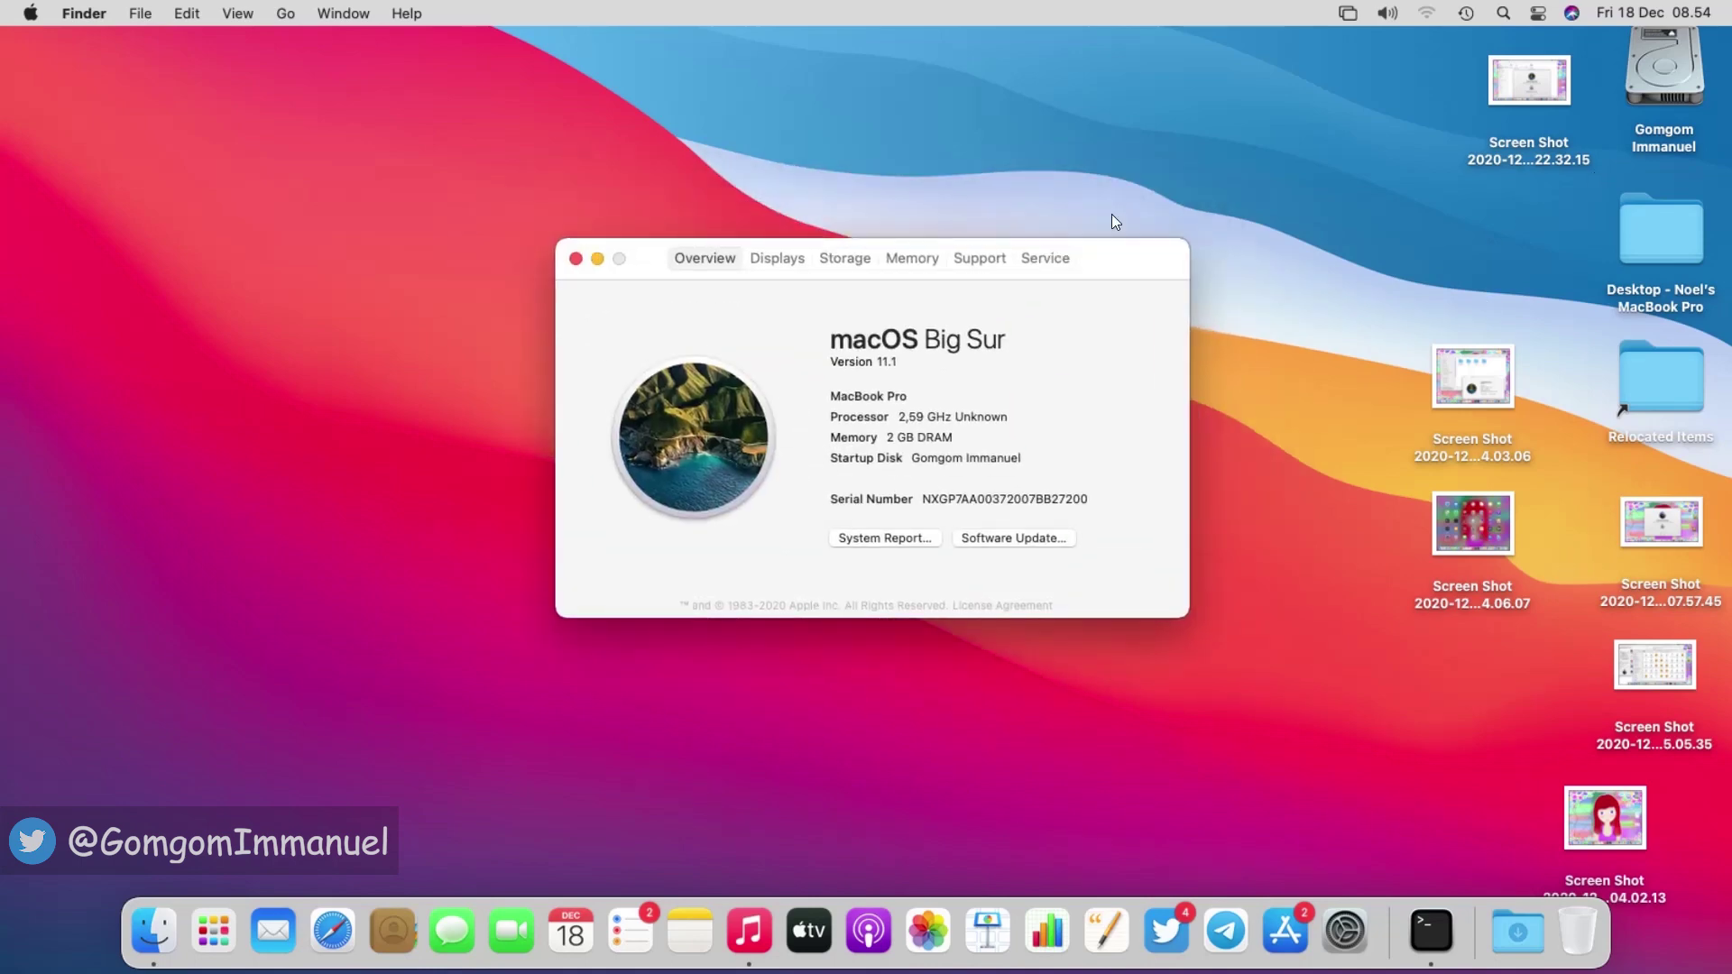
drag(1110, 275, 1128, 266)
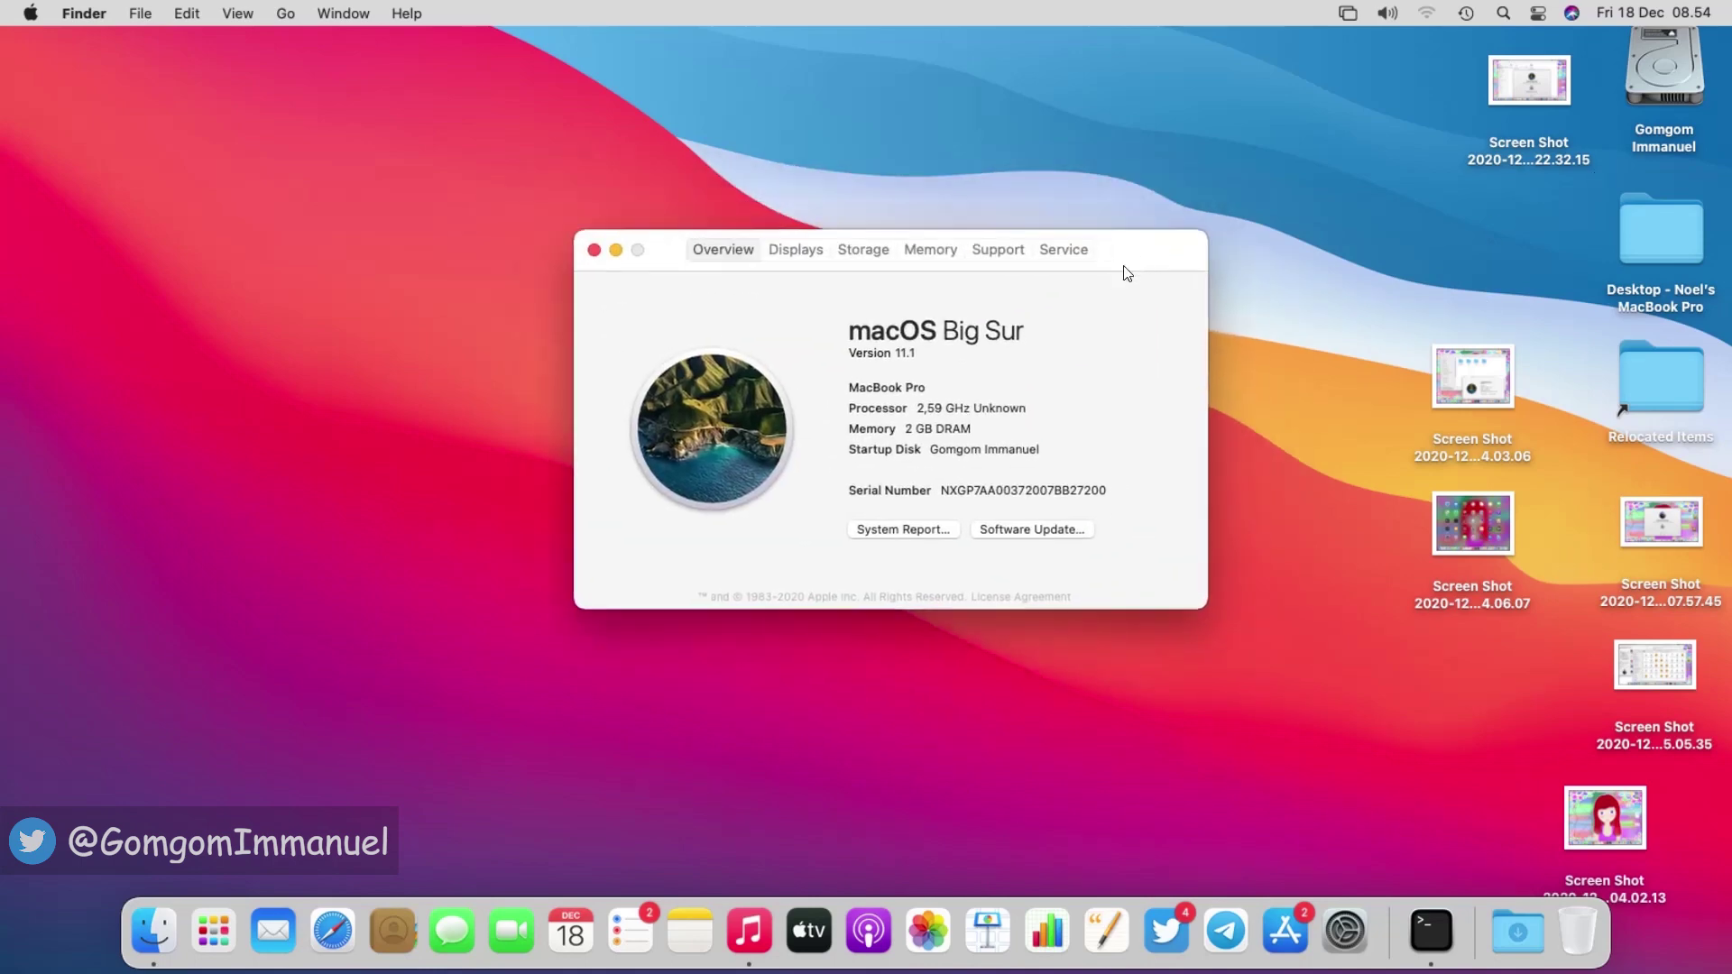
click(803, 252)
click(858, 249)
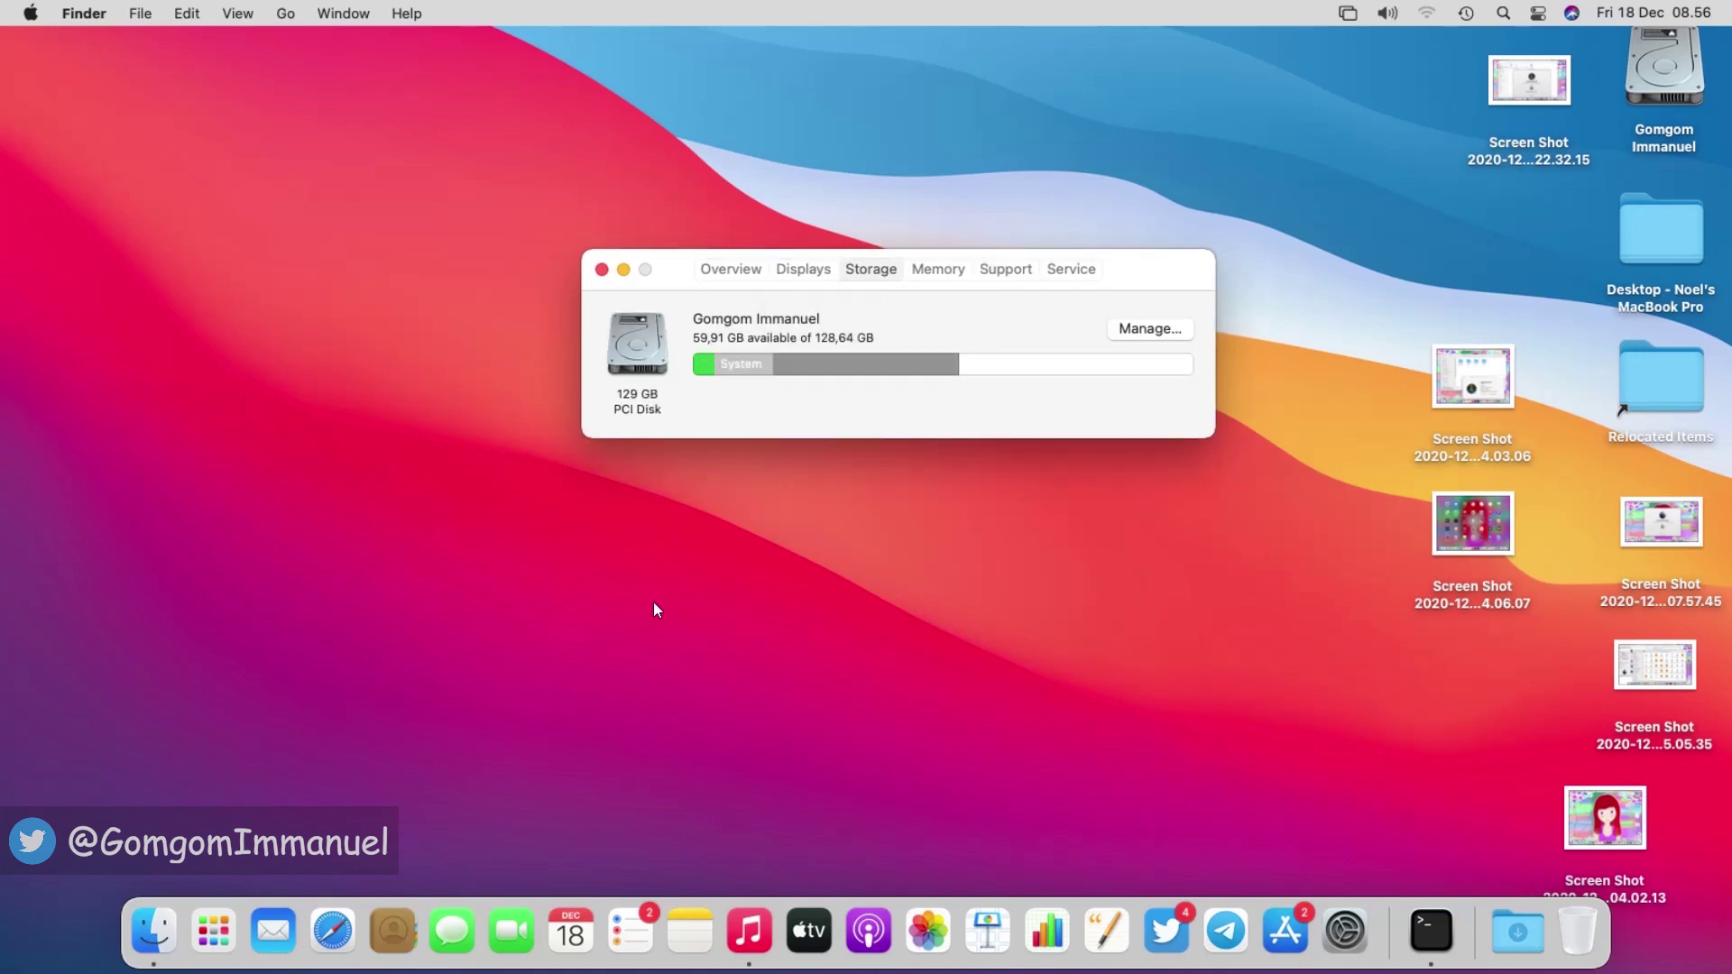
click(952, 269)
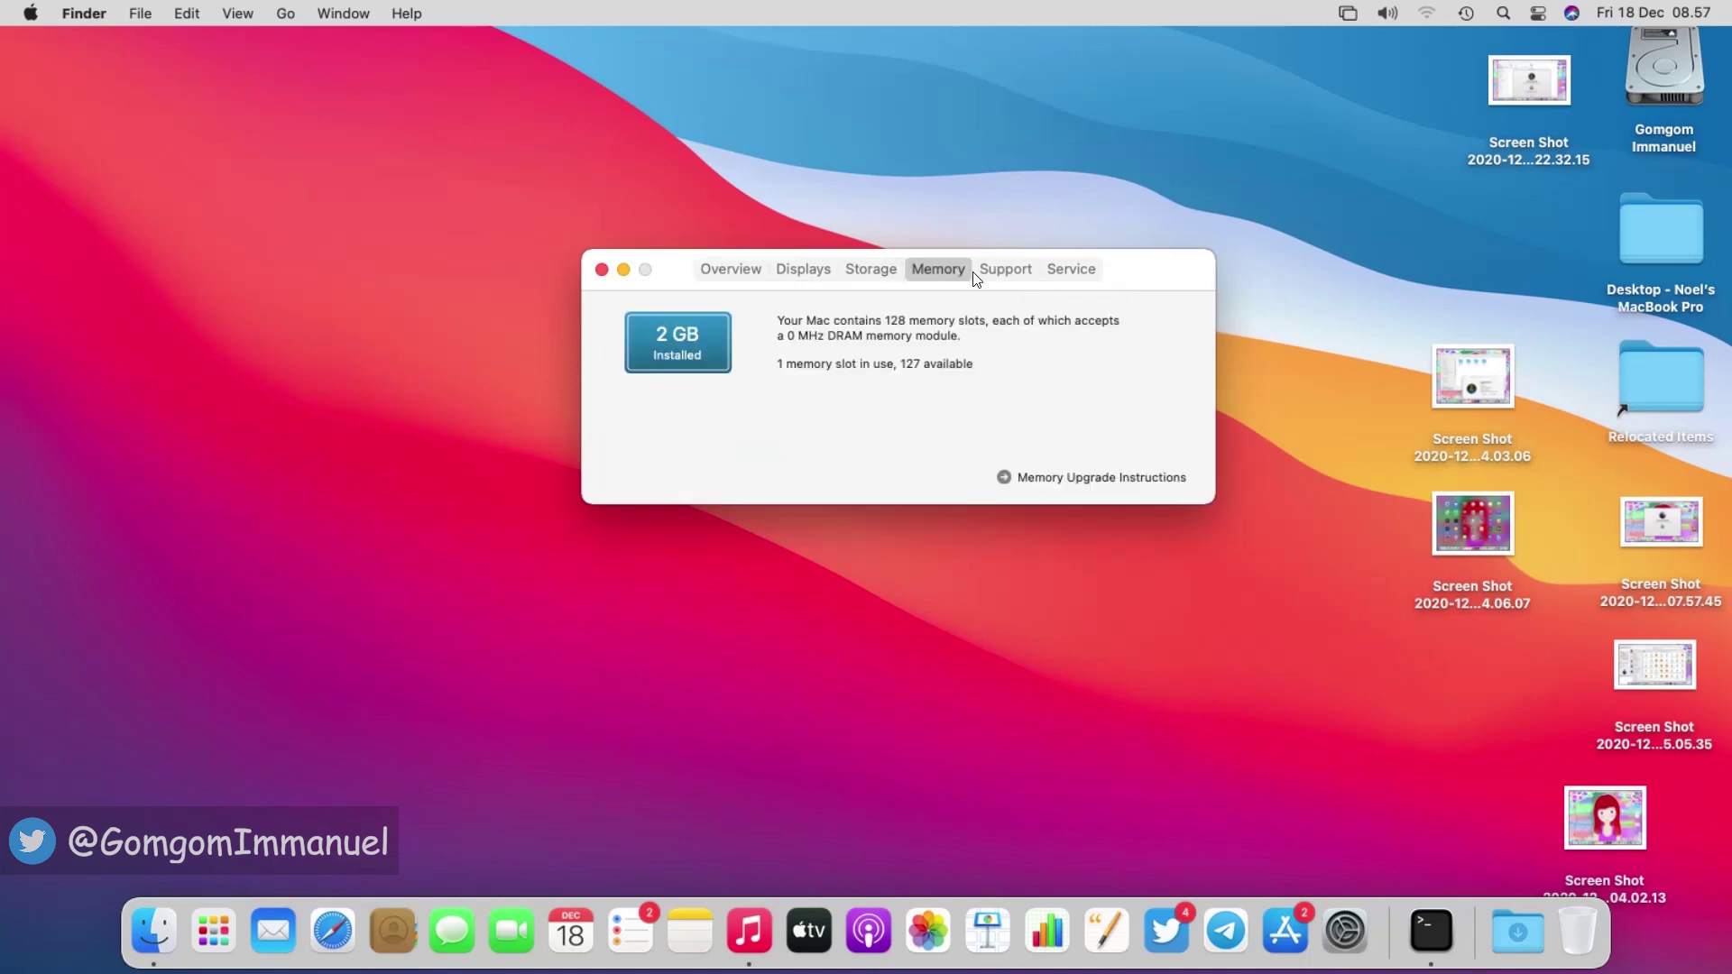
click(727, 280)
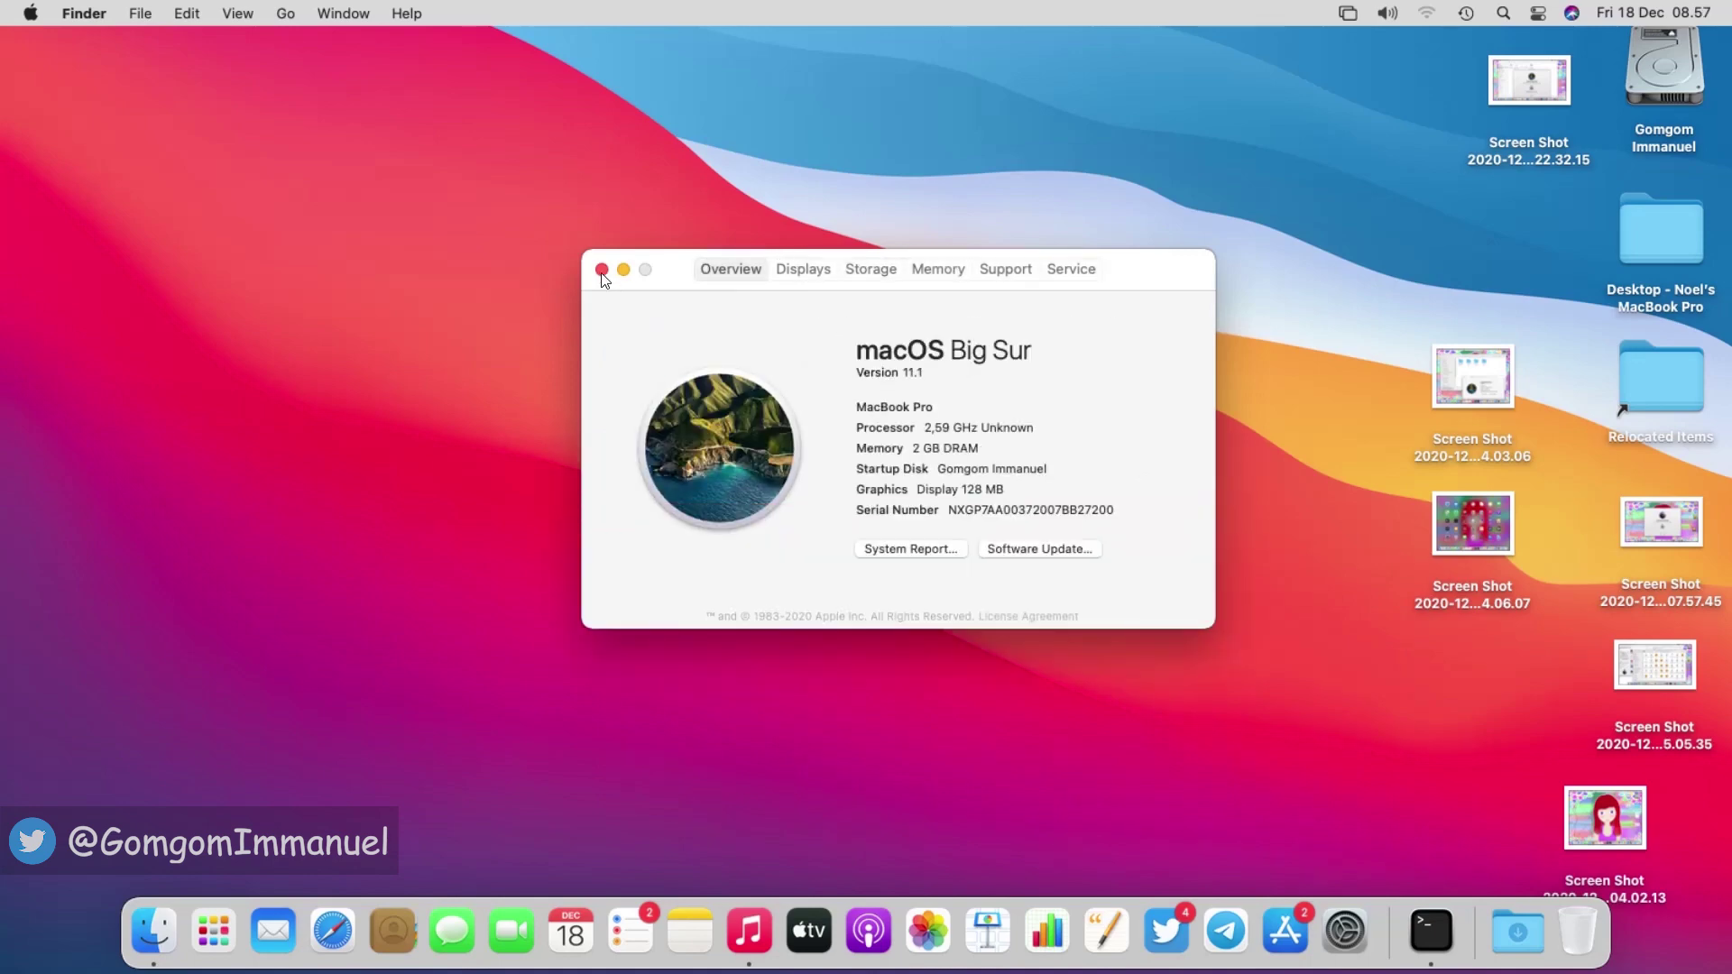
Step: Open the System Report to view the hardware overview, and close both the report and About This Mac
click(905, 550)
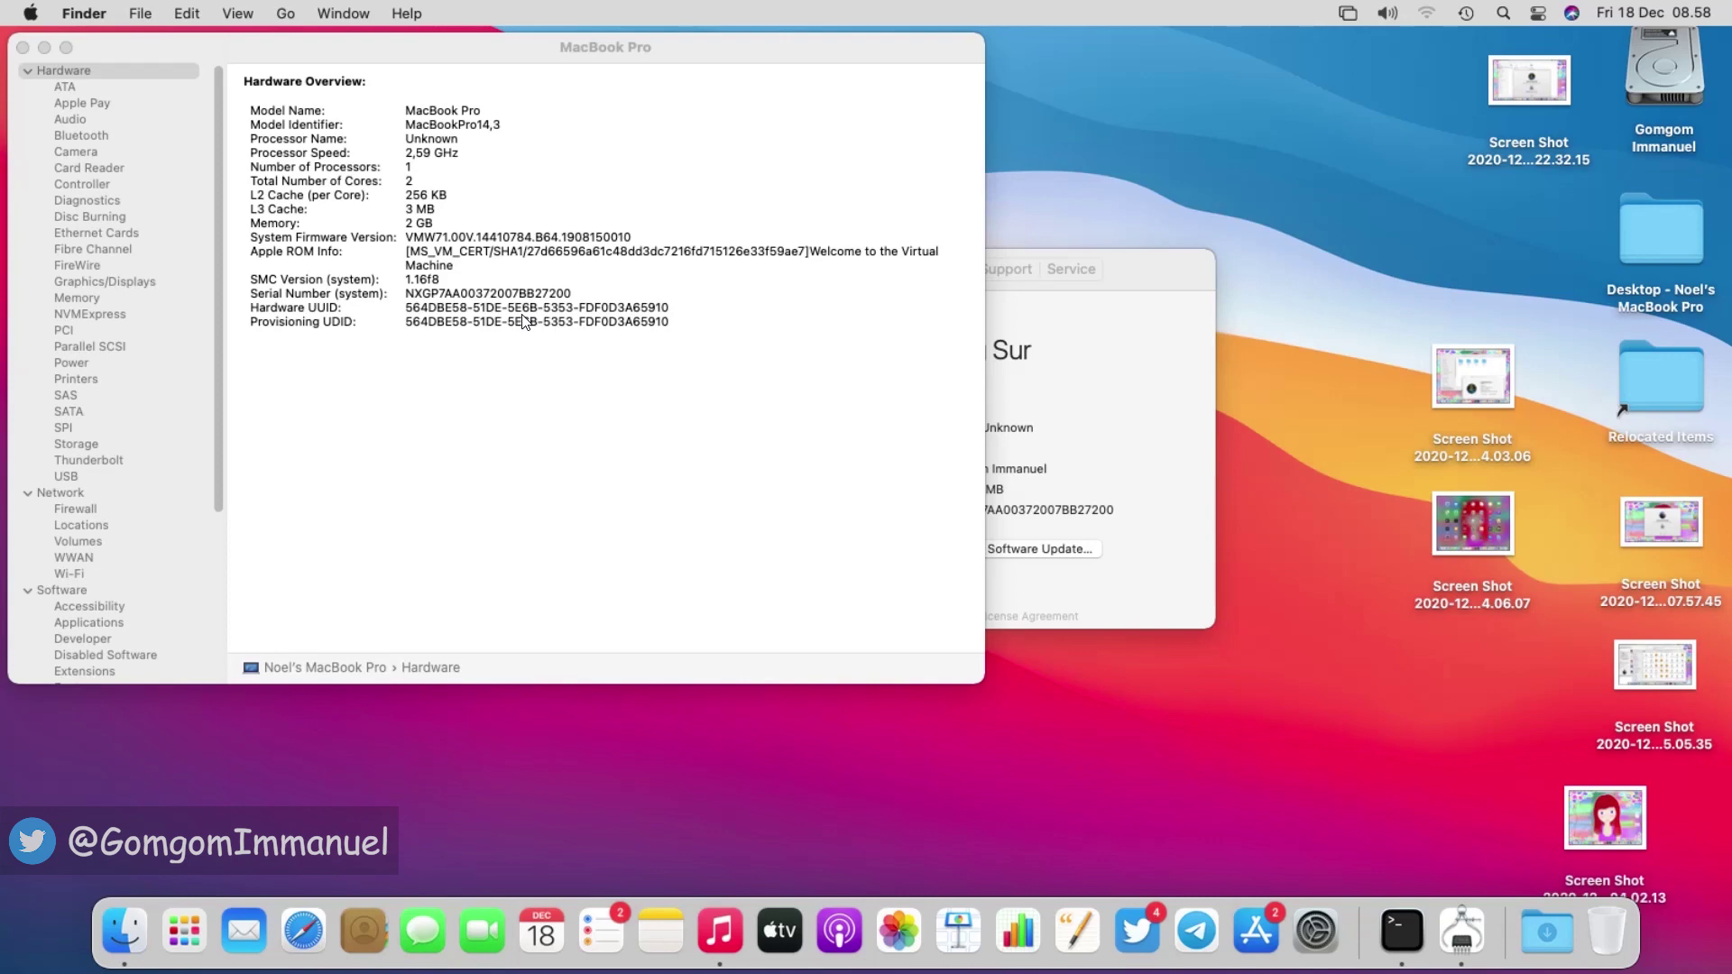
click(523, 424)
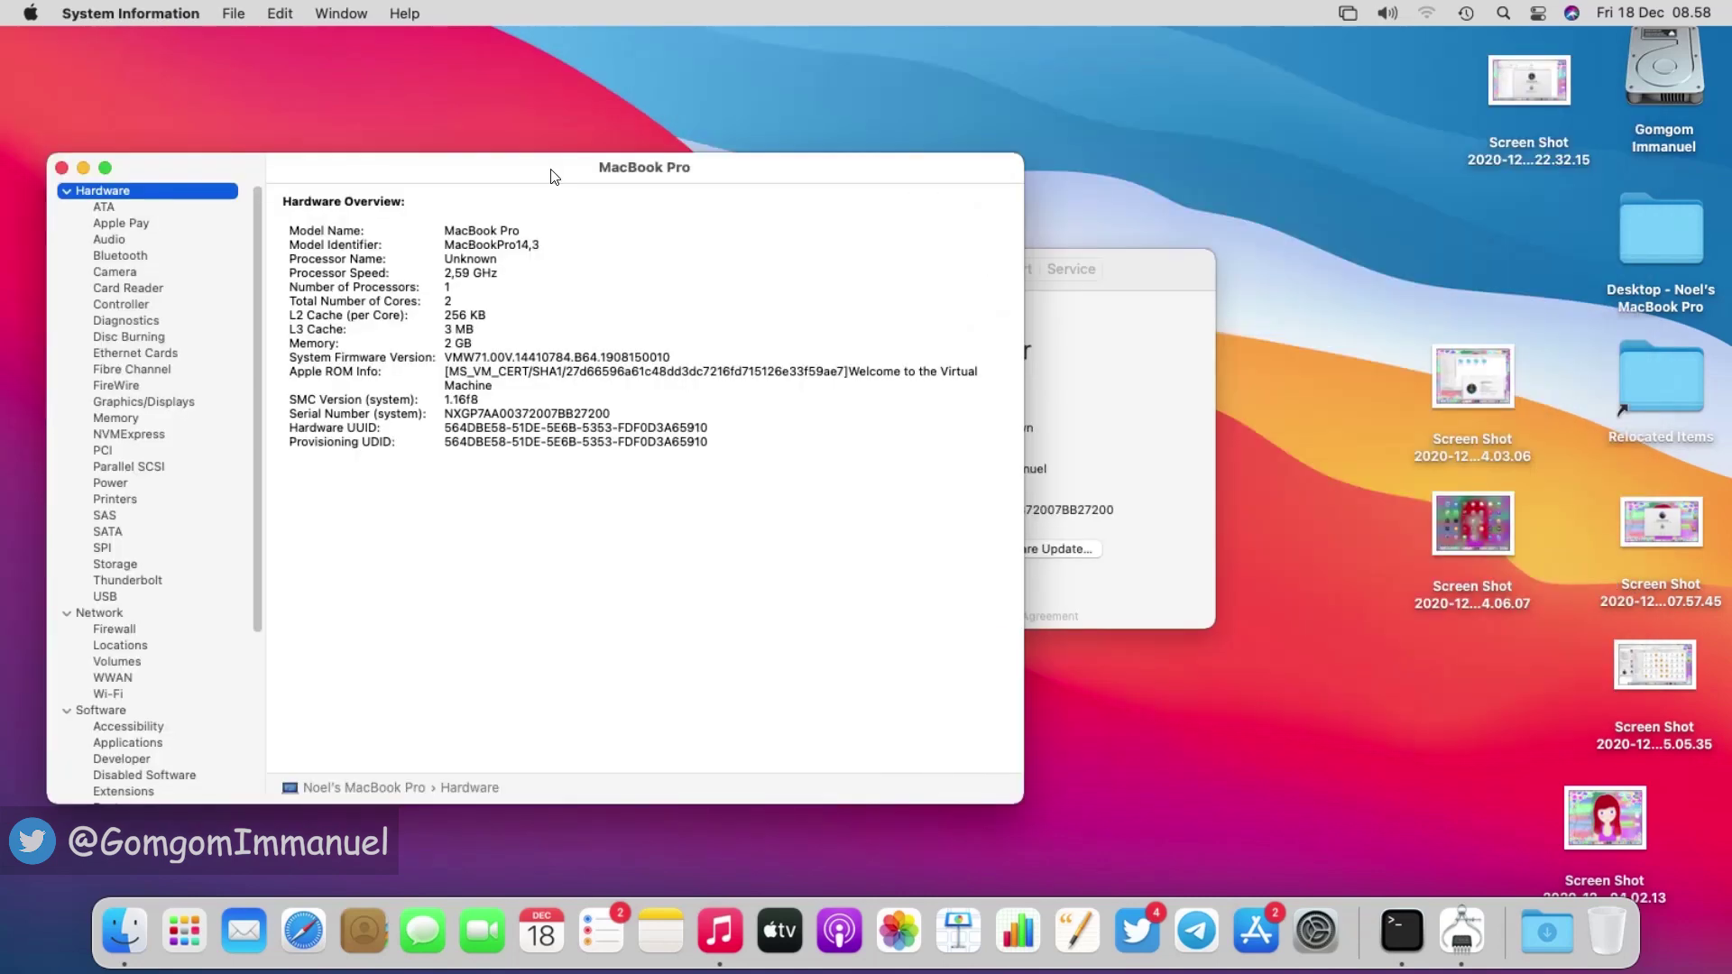
key(cmd+w)
key(super+w)
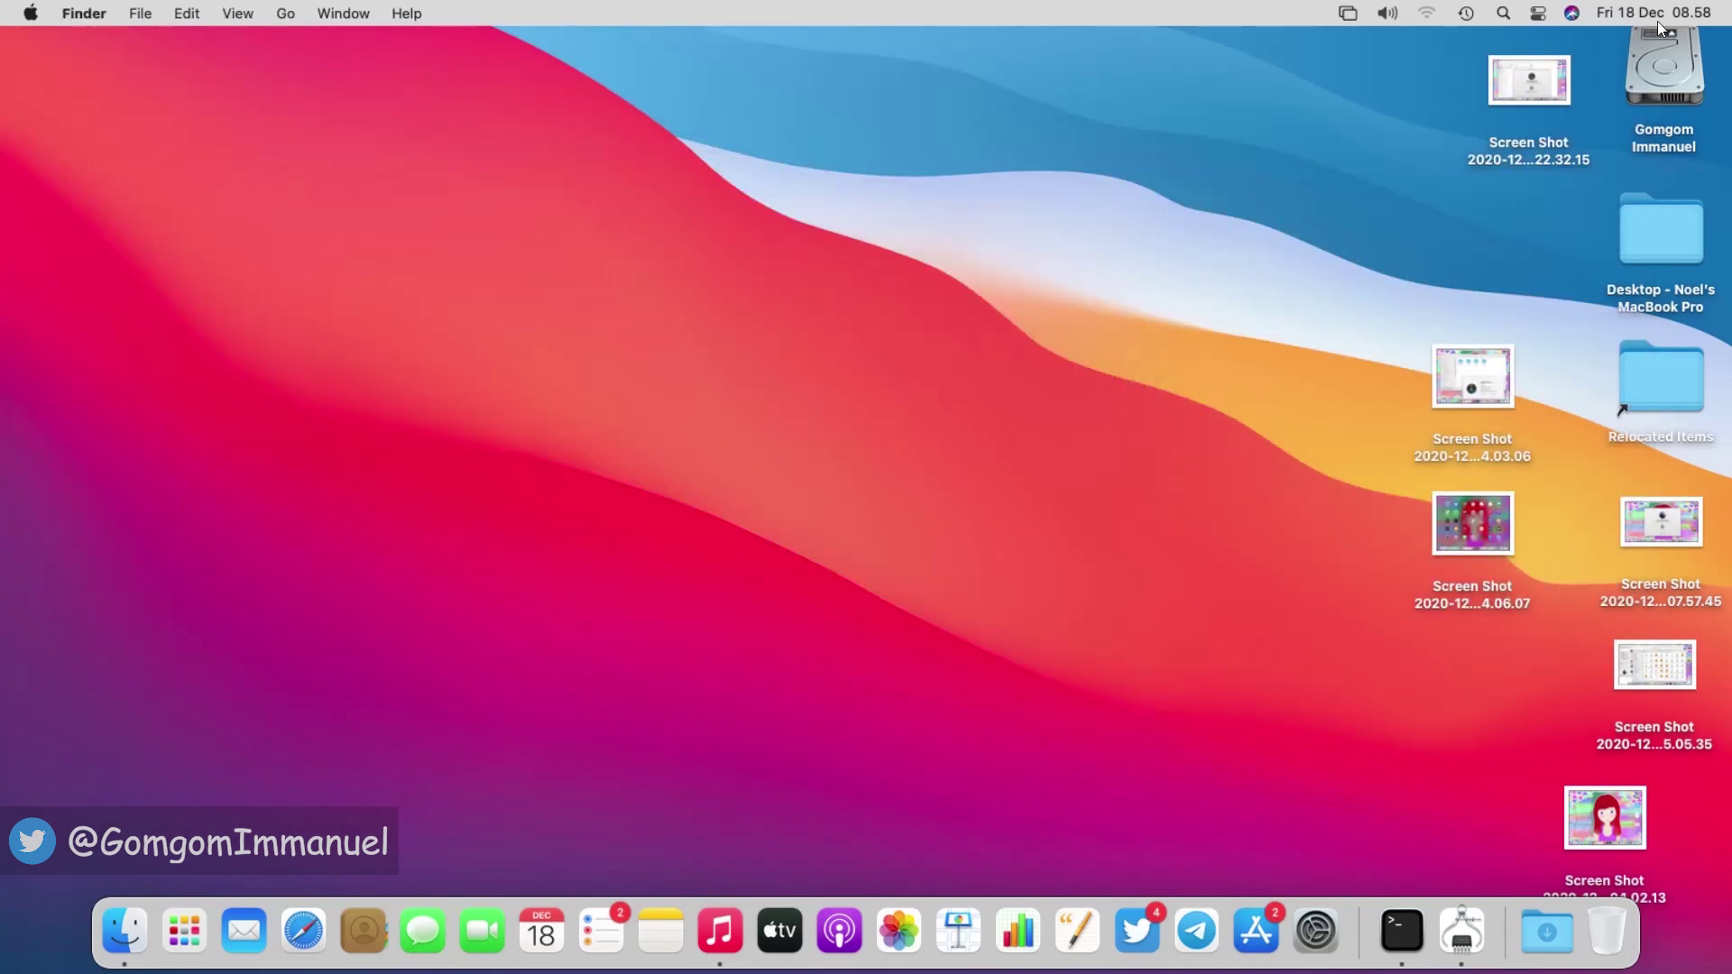
Step: View the notifications and widgets in Notification Center
click(1653, 13)
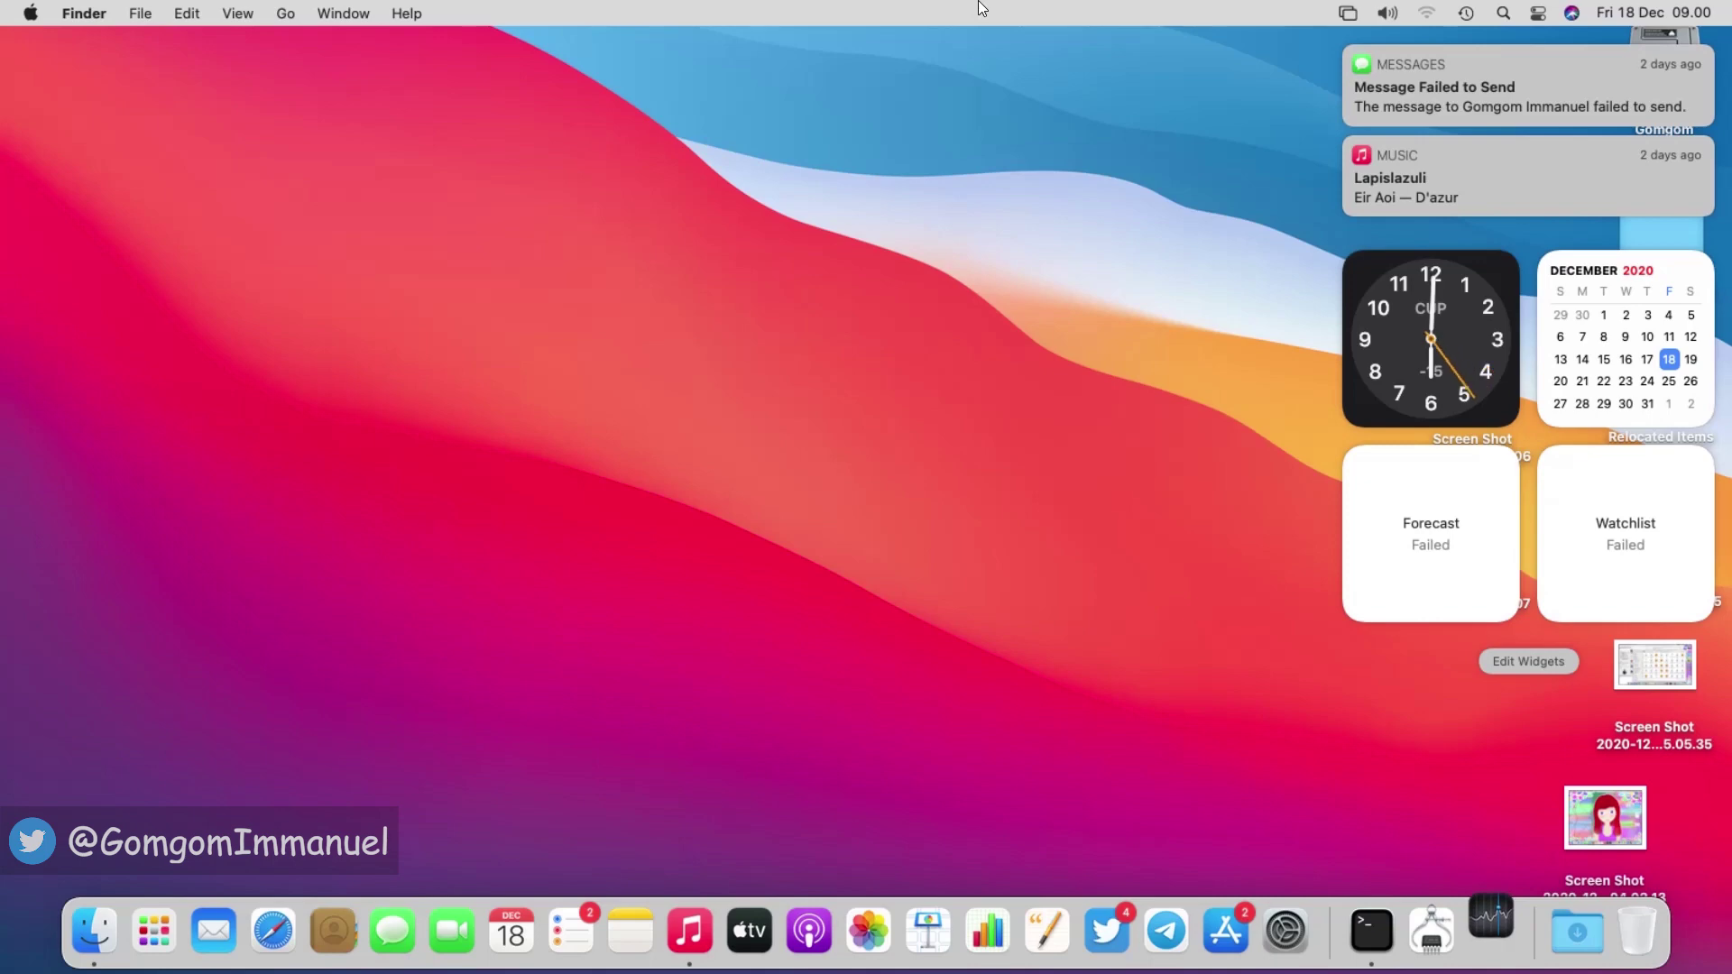
click(981, 8)
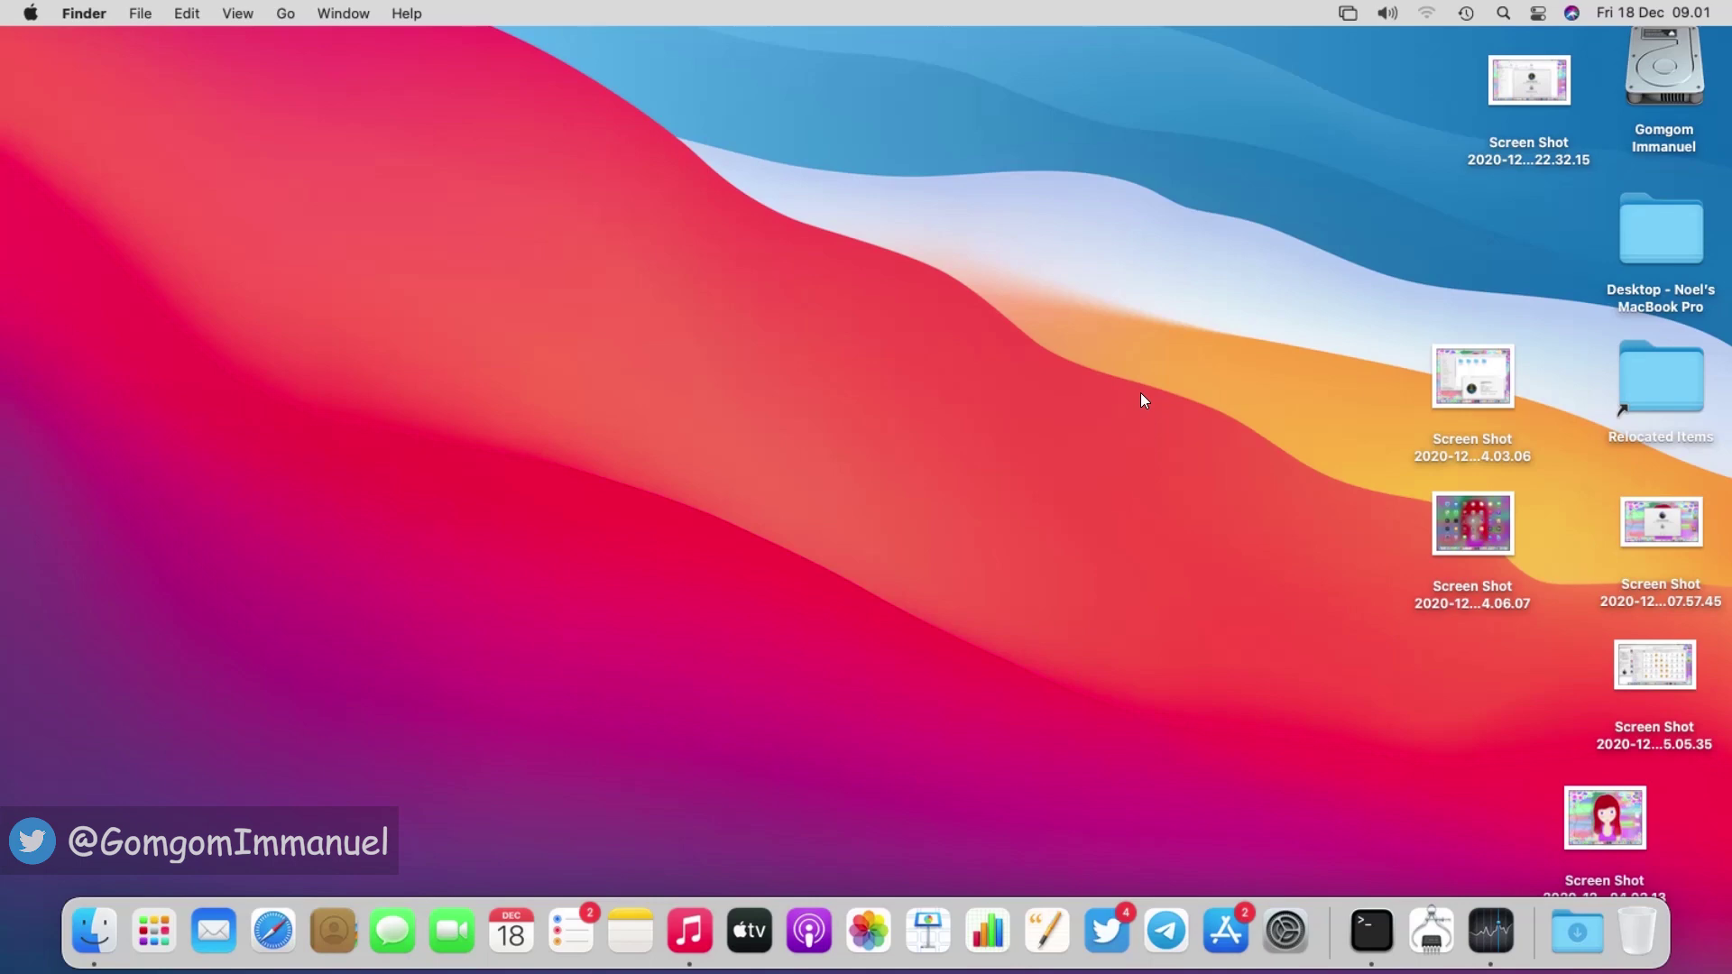
click(1671, 12)
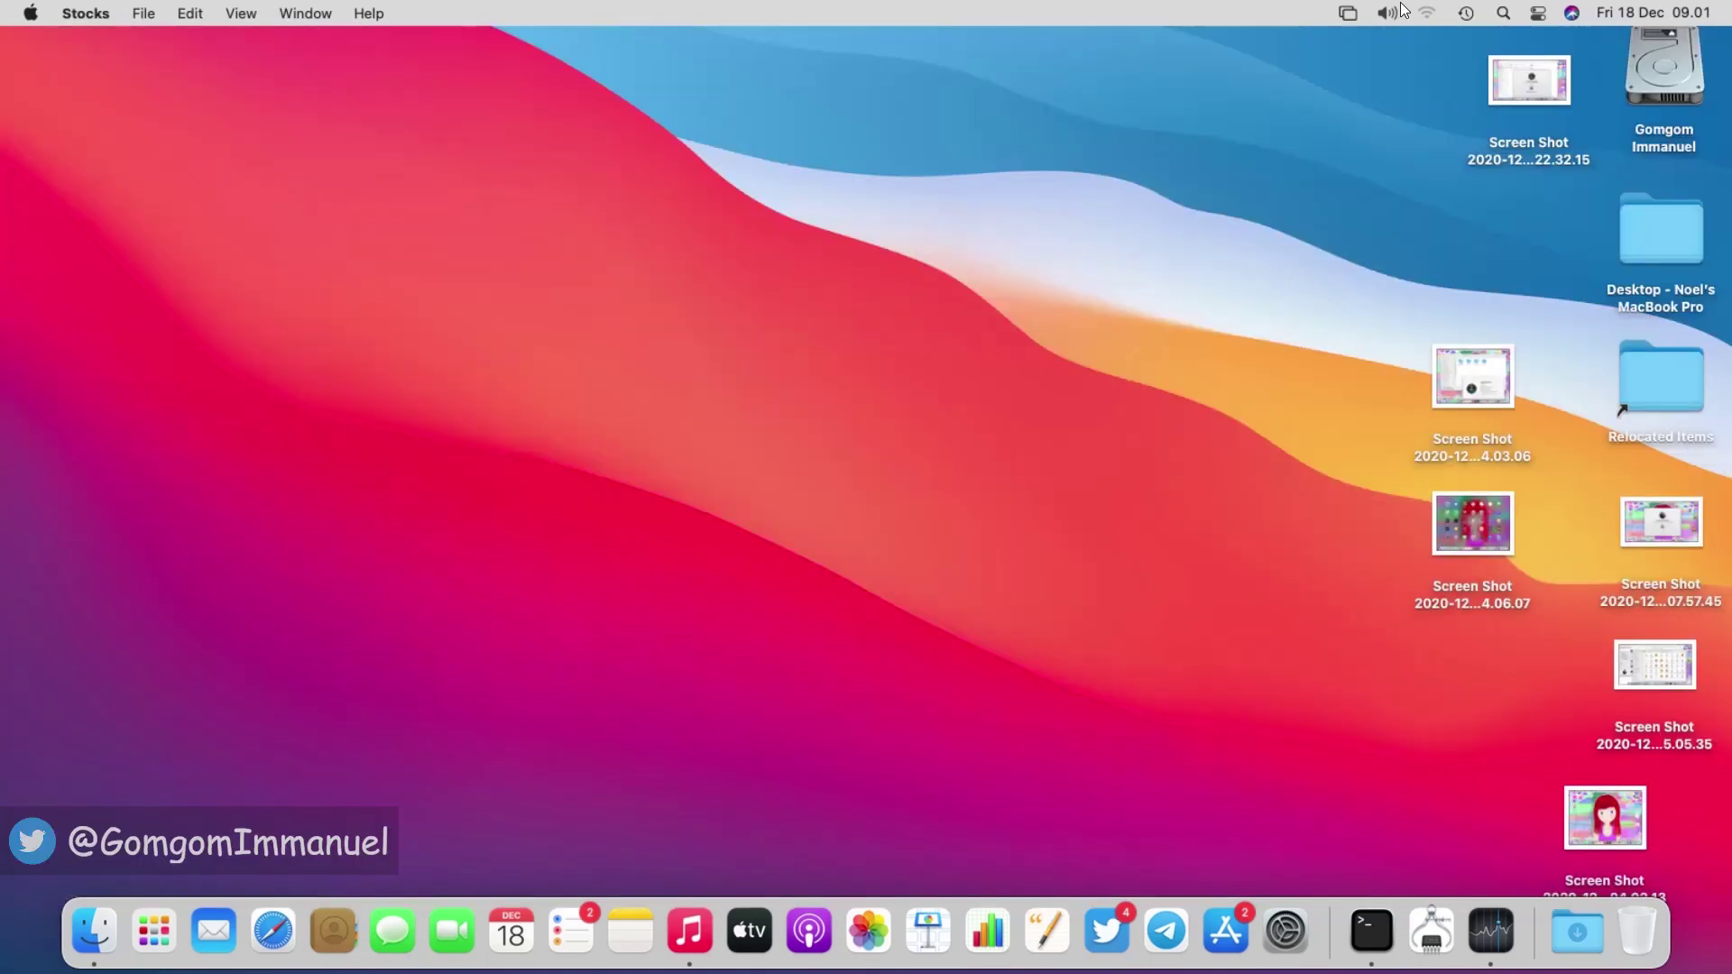
Step: Look through the Wi-Fi, Control Center, date and sound status items
click(1443, 13)
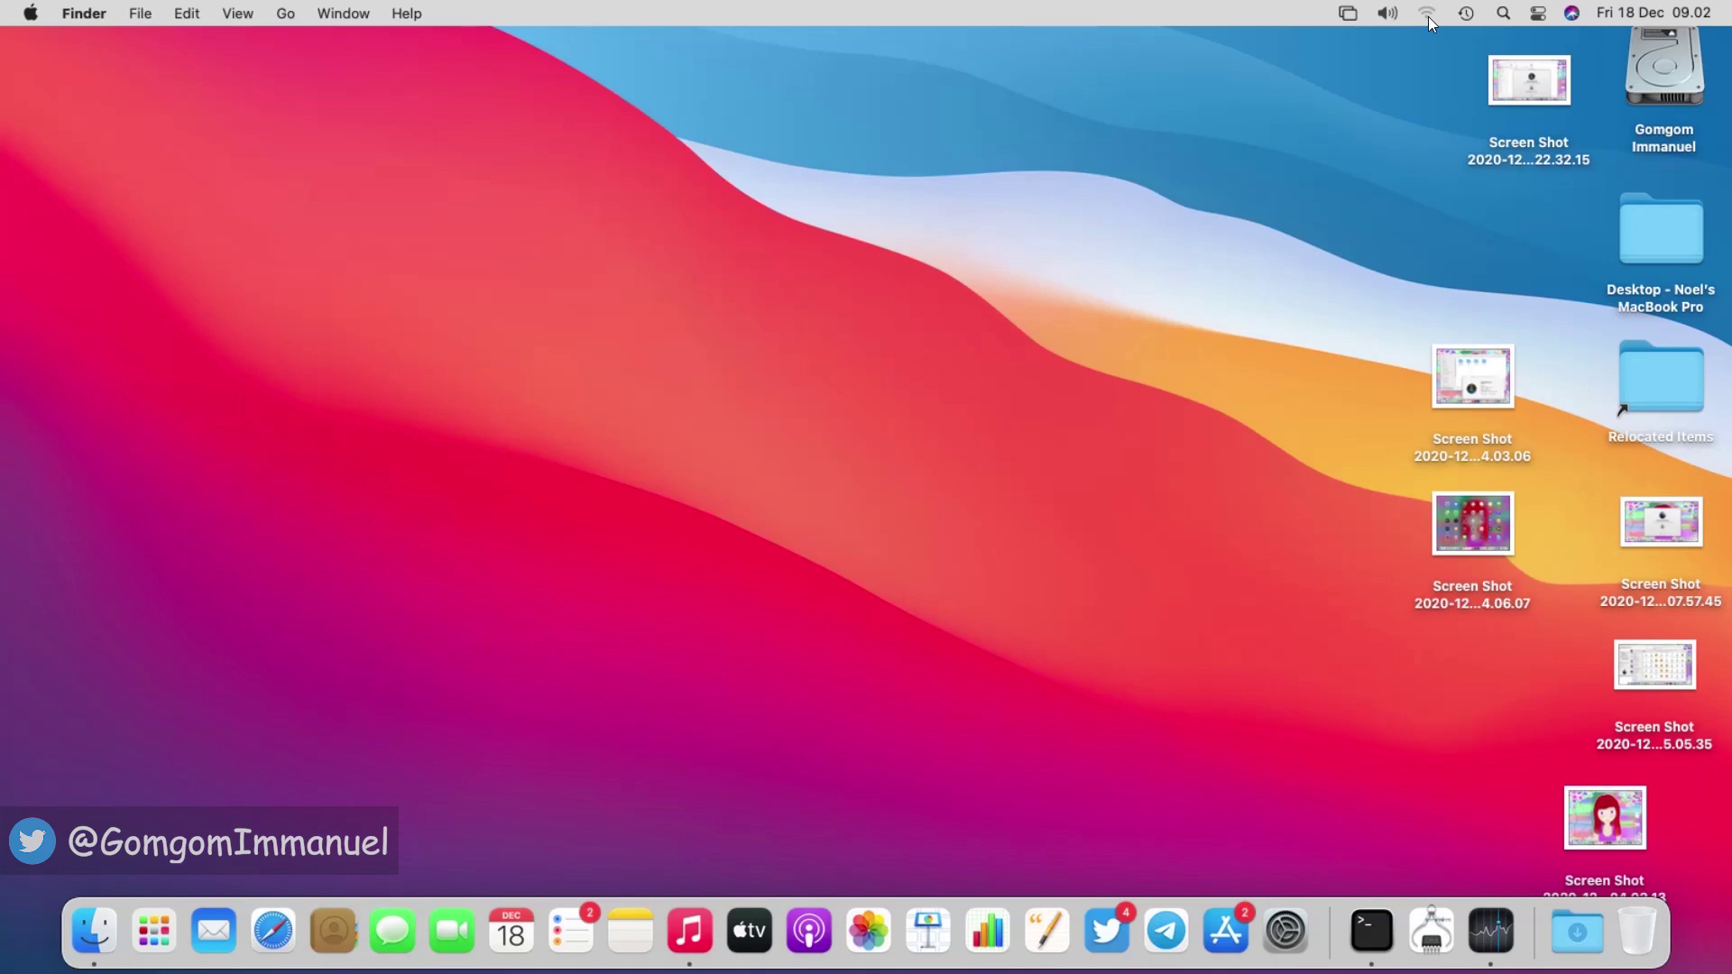
click(1427, 16)
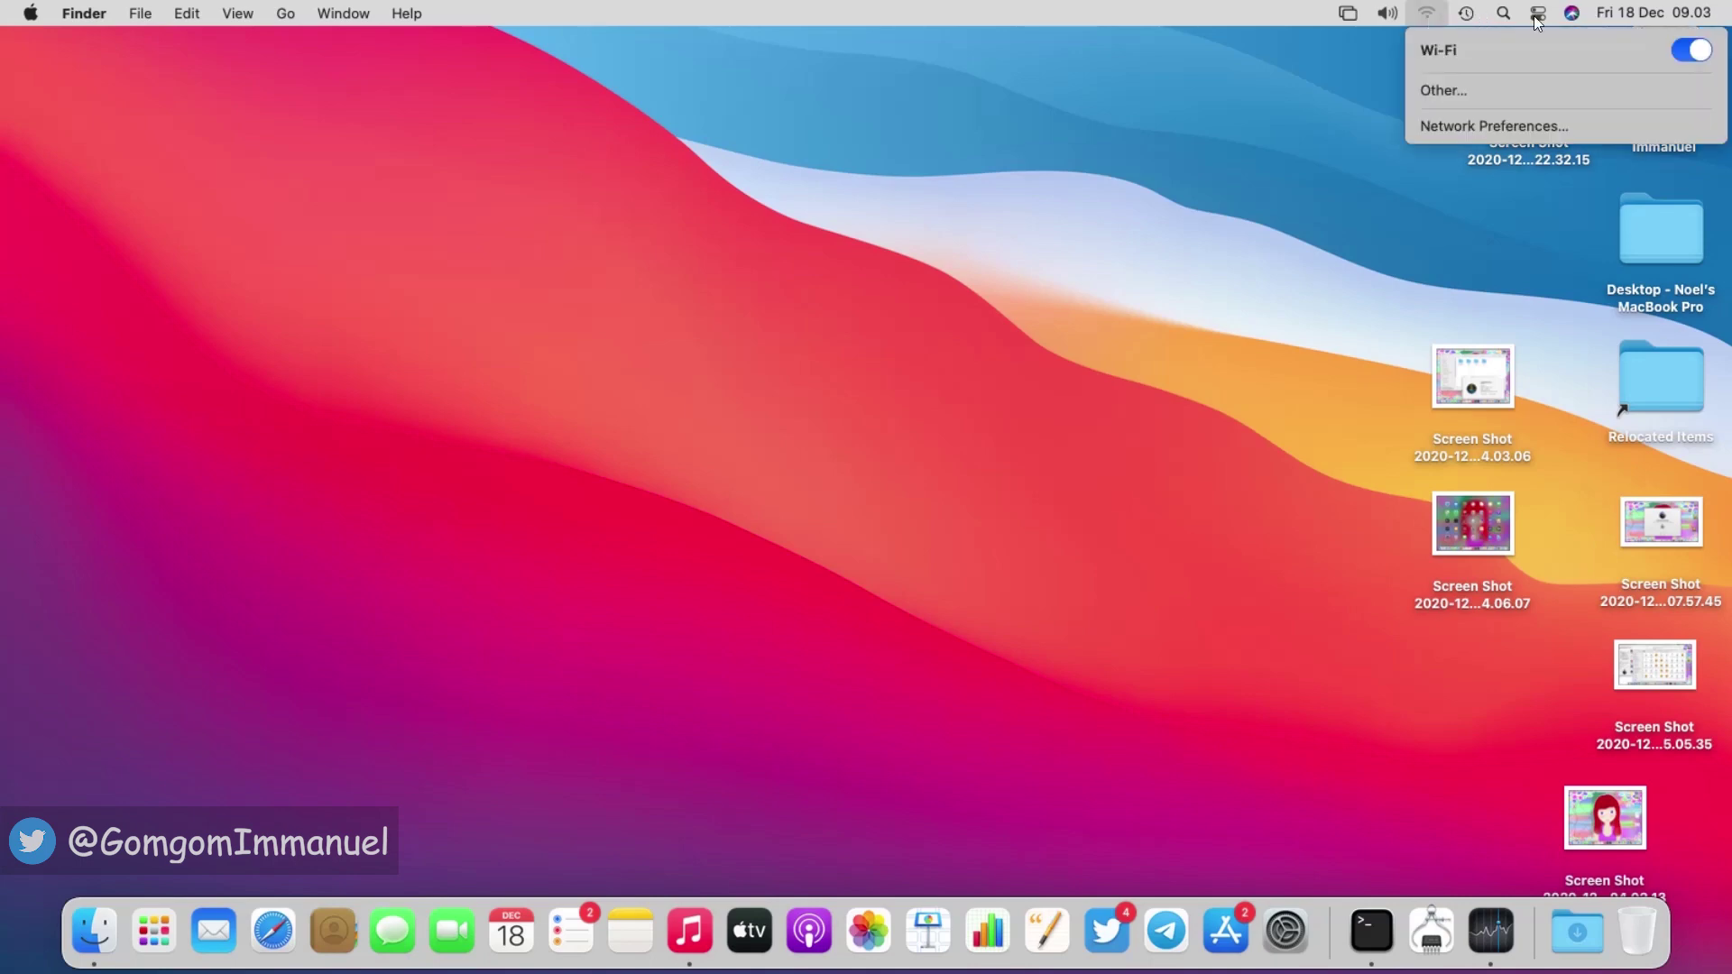
click(1538, 14)
click(1611, 12)
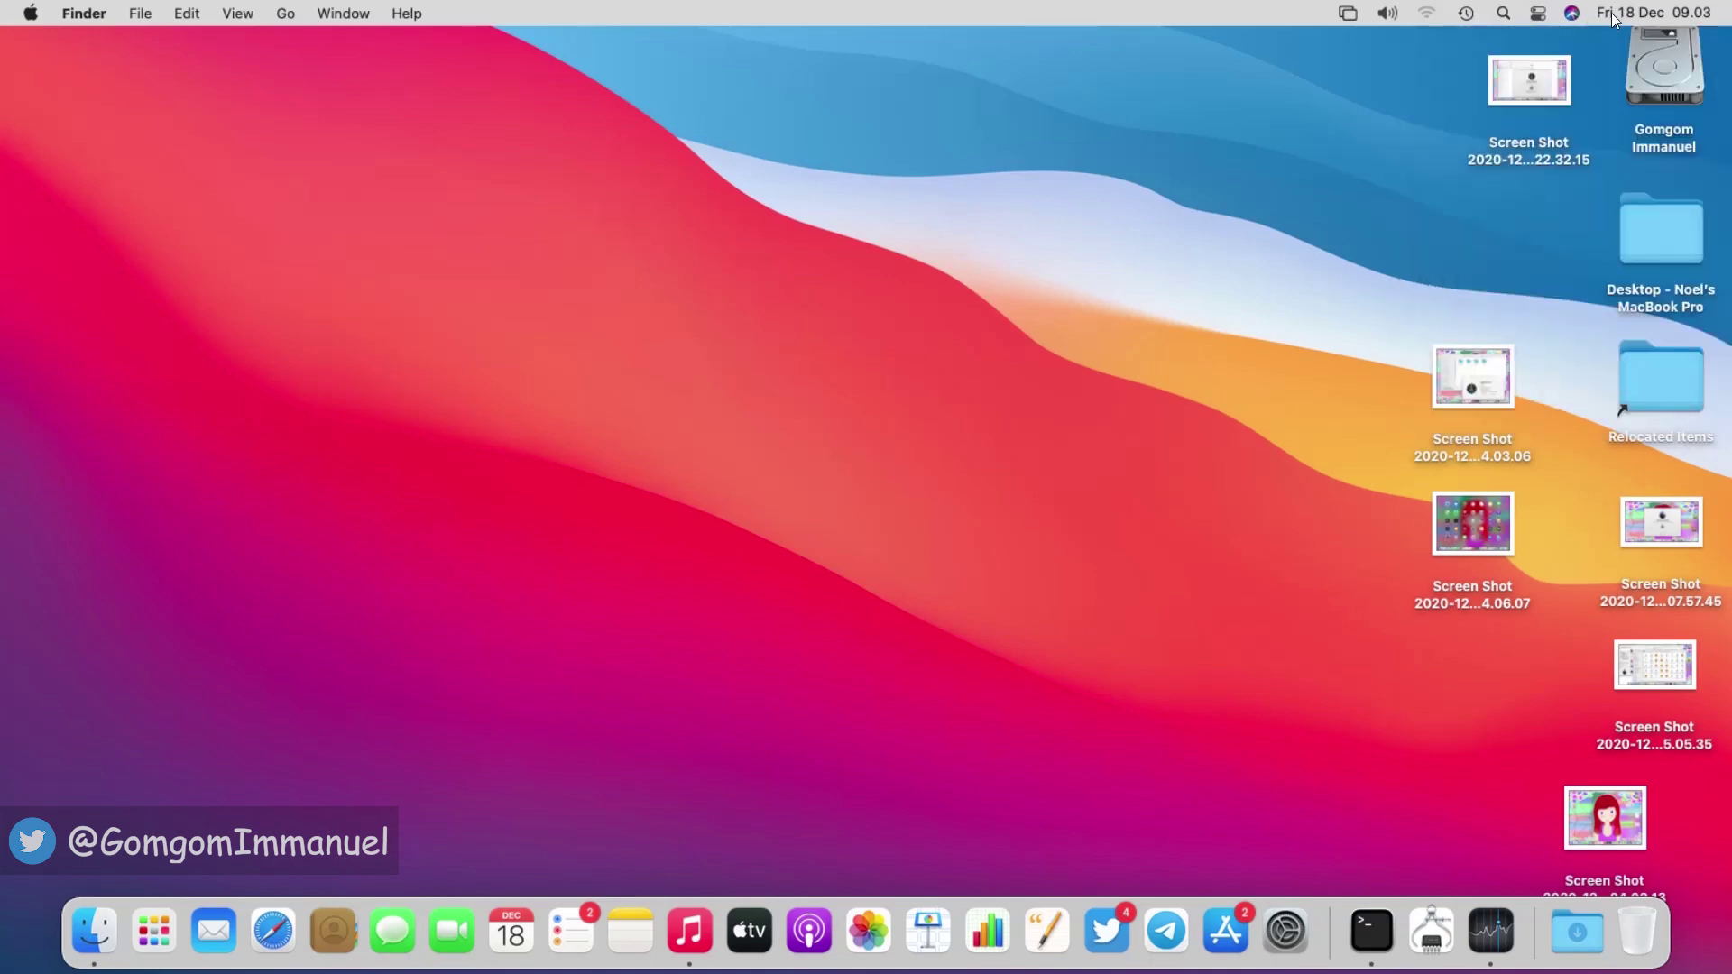
click(1393, 16)
Step: Browse the pages of installed applications in Launchpad and close it
click(153, 934)
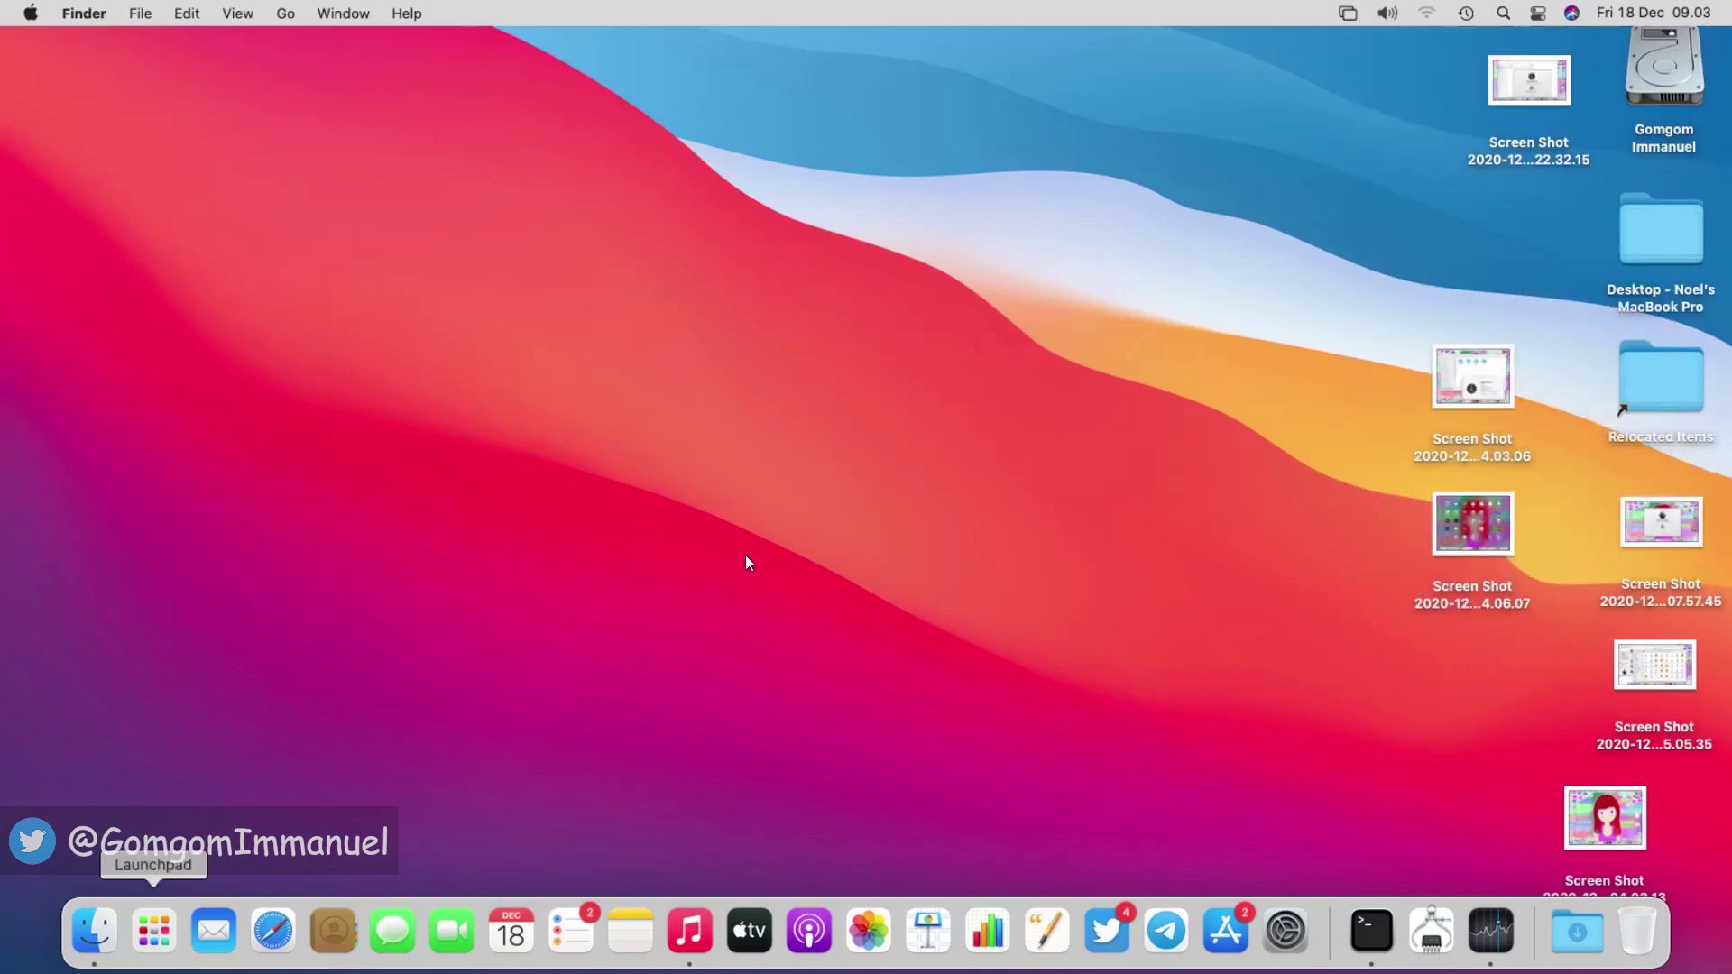
scroll(1608, 555, right, 3)
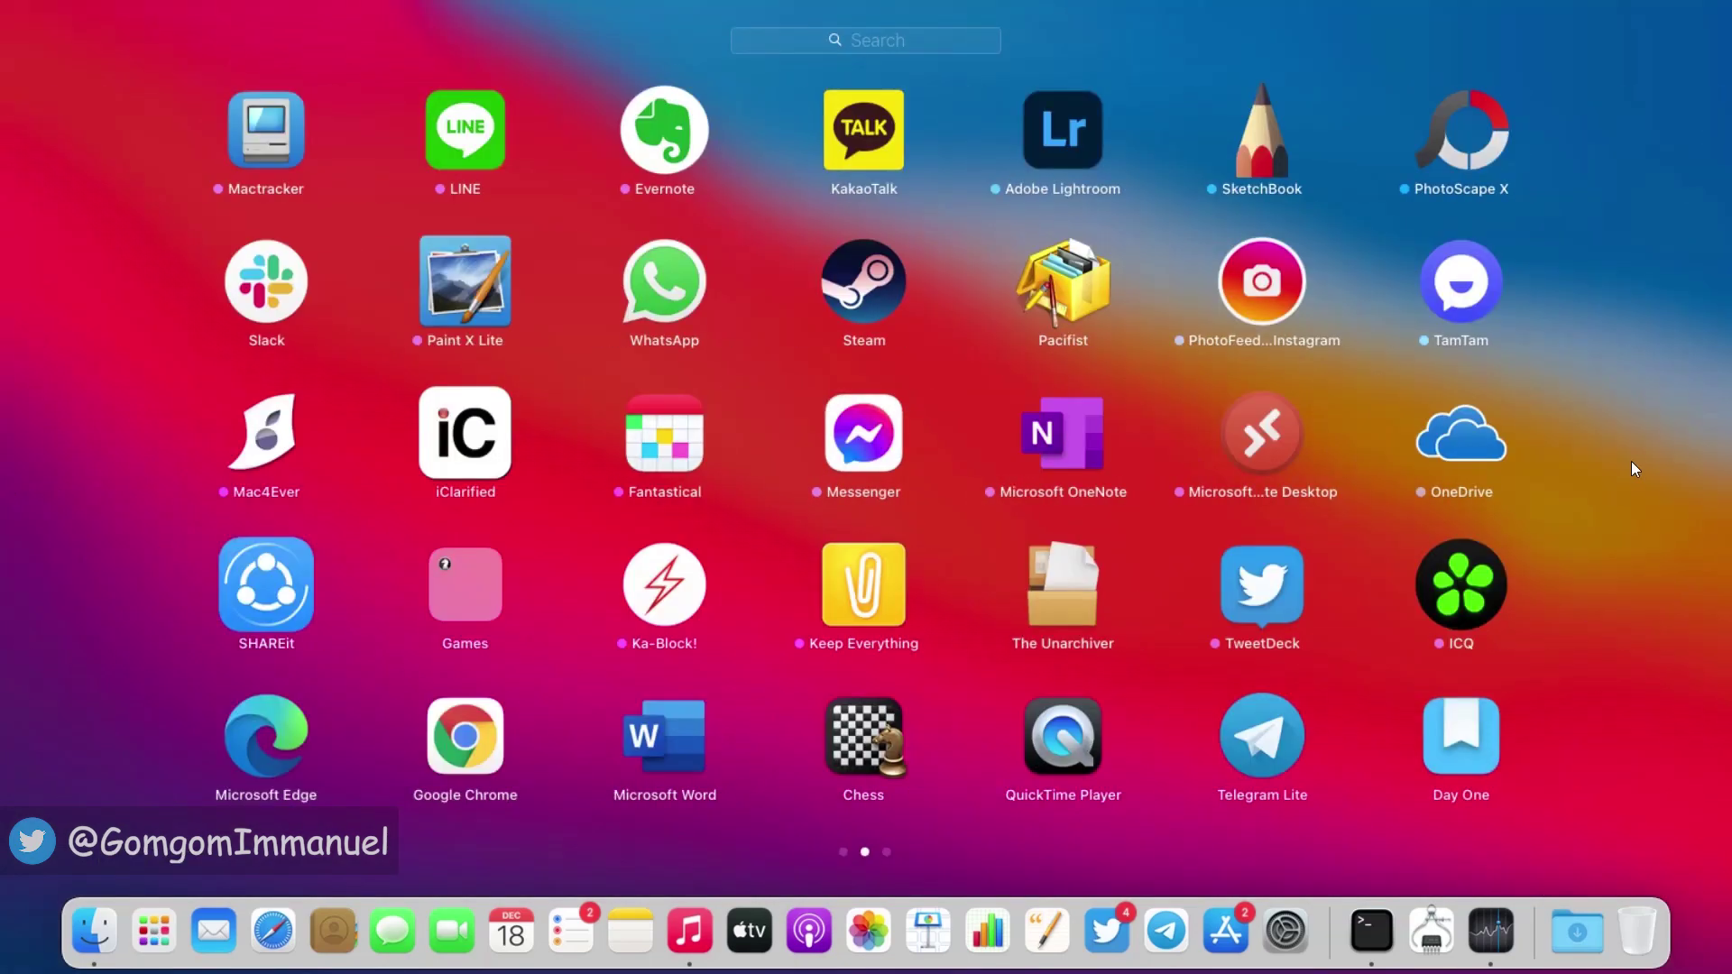
scroll(1634, 469, right, 3)
scroll(731, 595, left, 6)
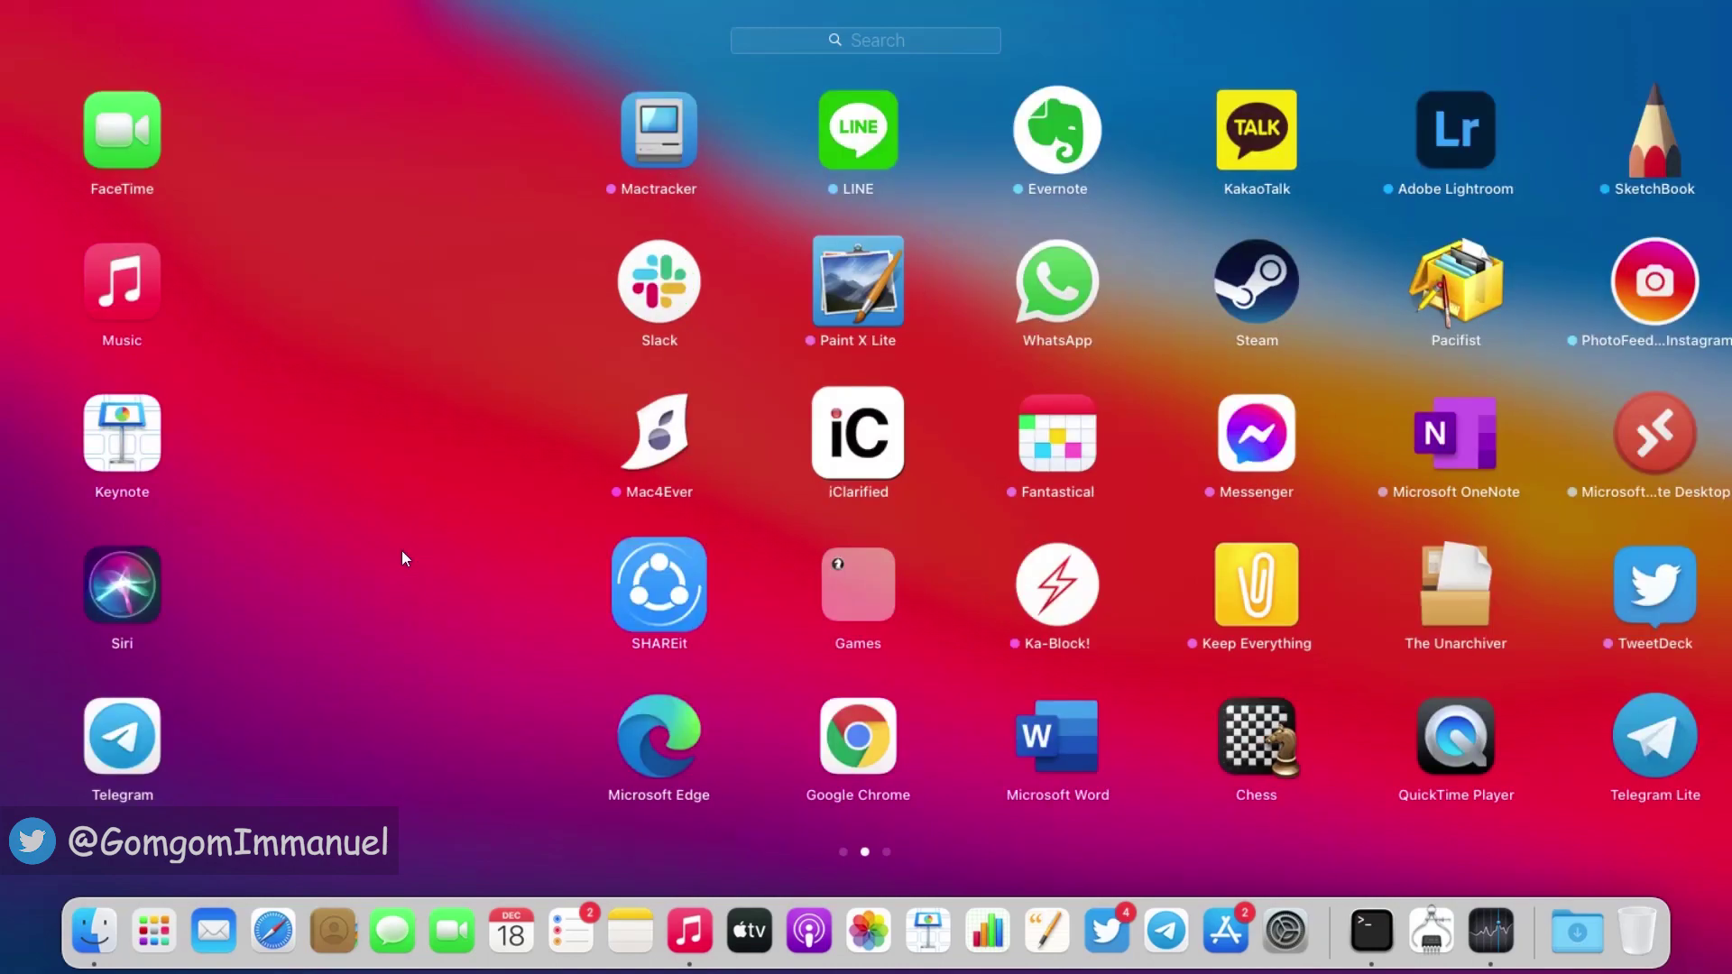
key(Escape)
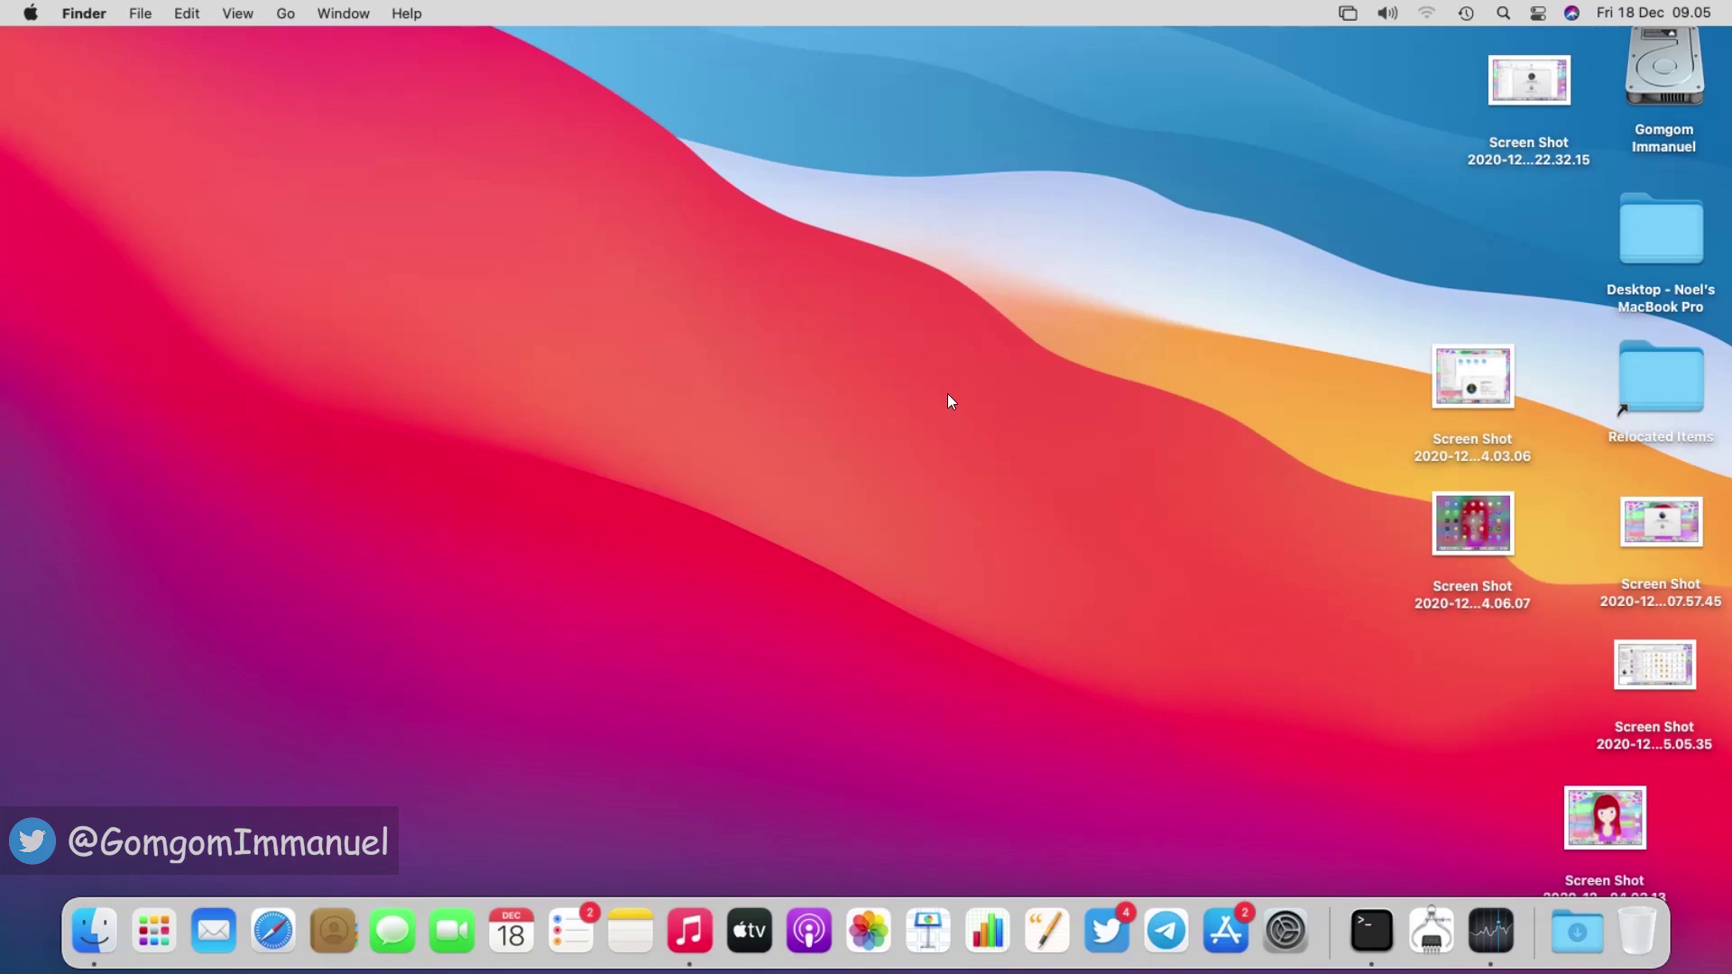
Step: Launch Music, view its version information in the About window, and quit the application
click(683, 936)
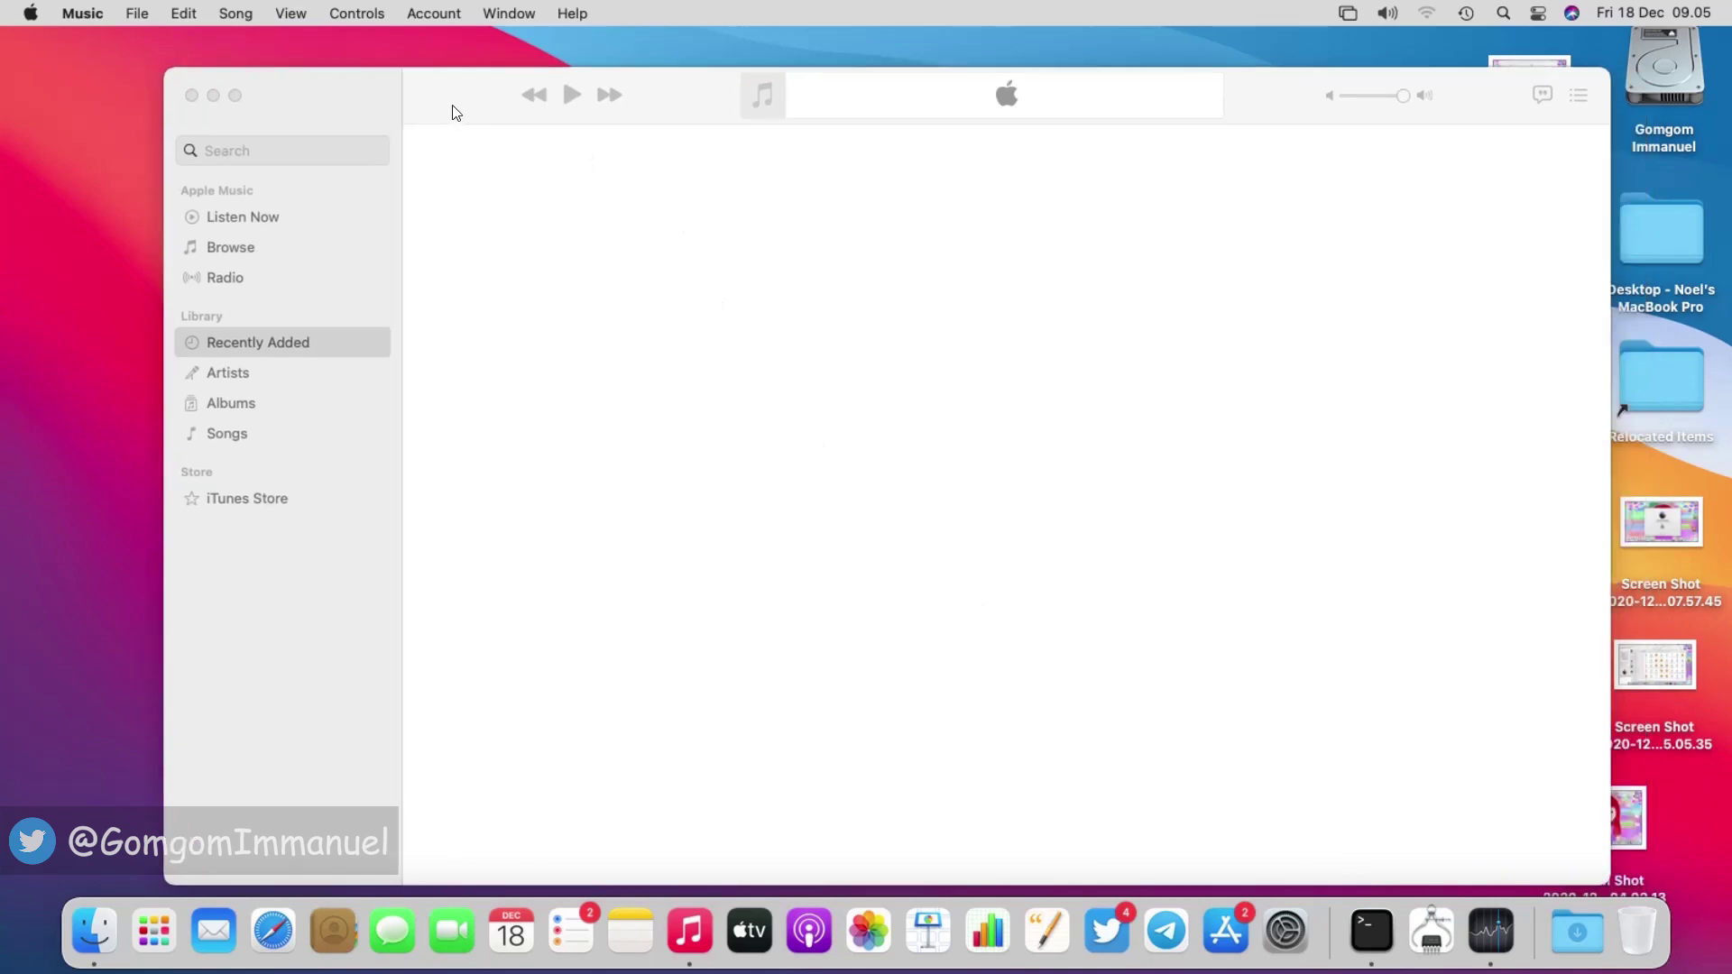
click(69, 19)
click(105, 47)
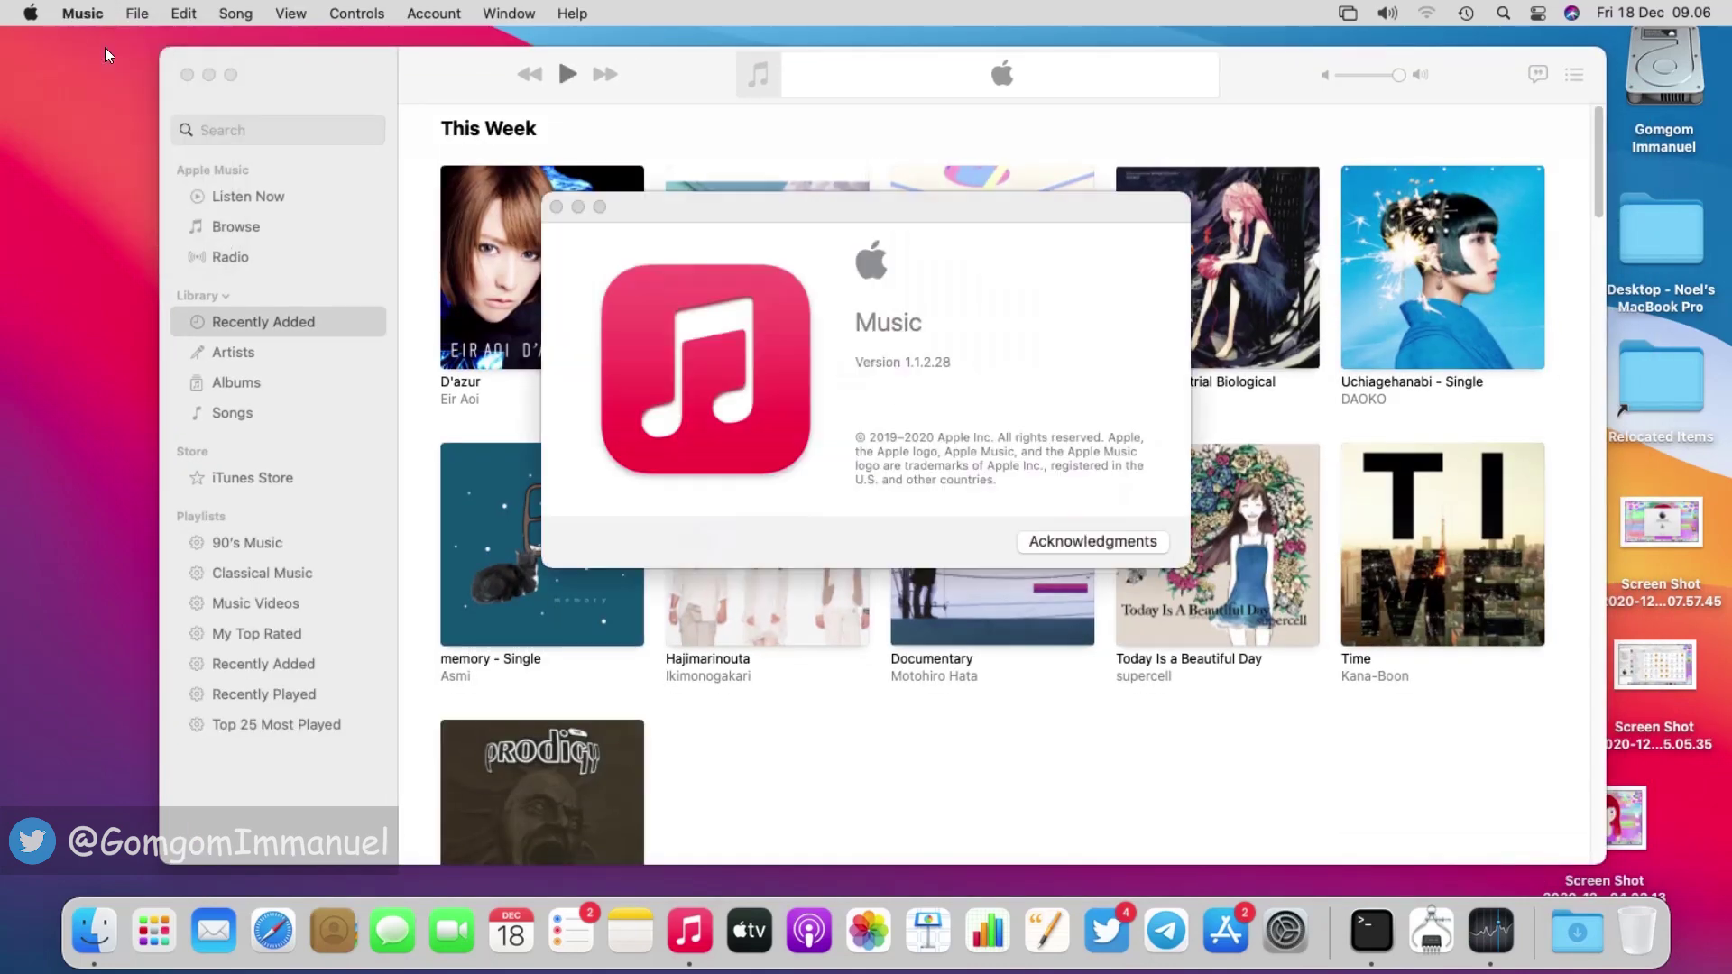
click(556, 207)
drag(1602, 157, 1602, 112)
click(82, 13)
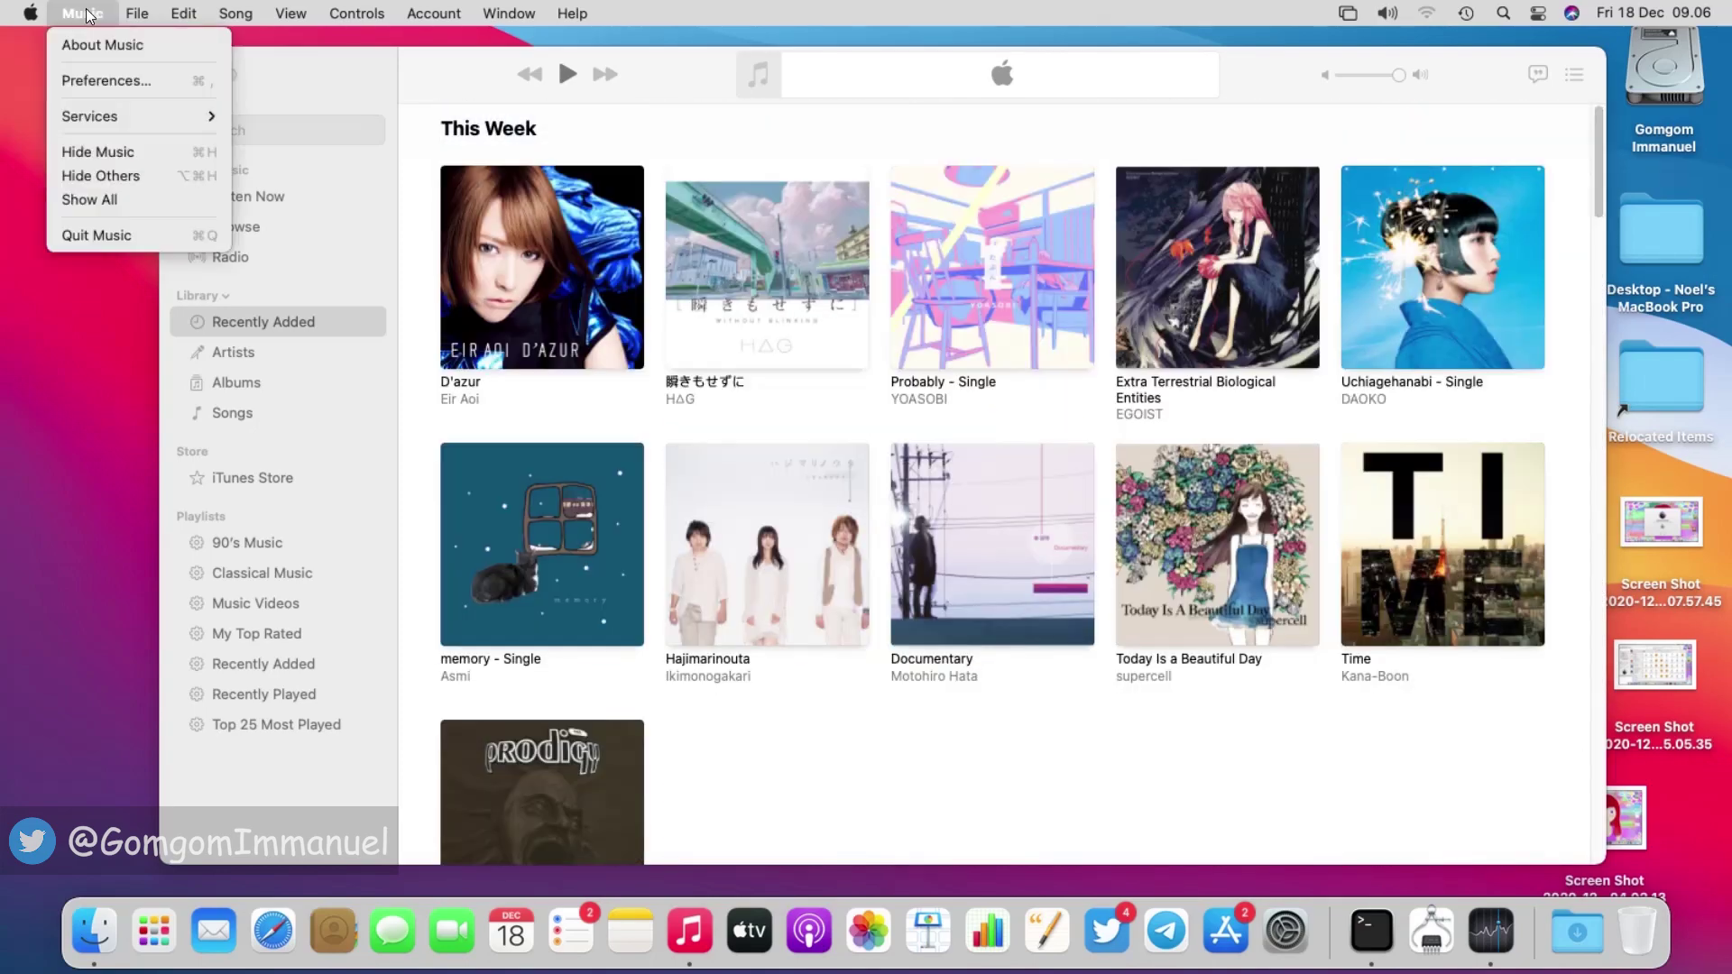
click(95, 235)
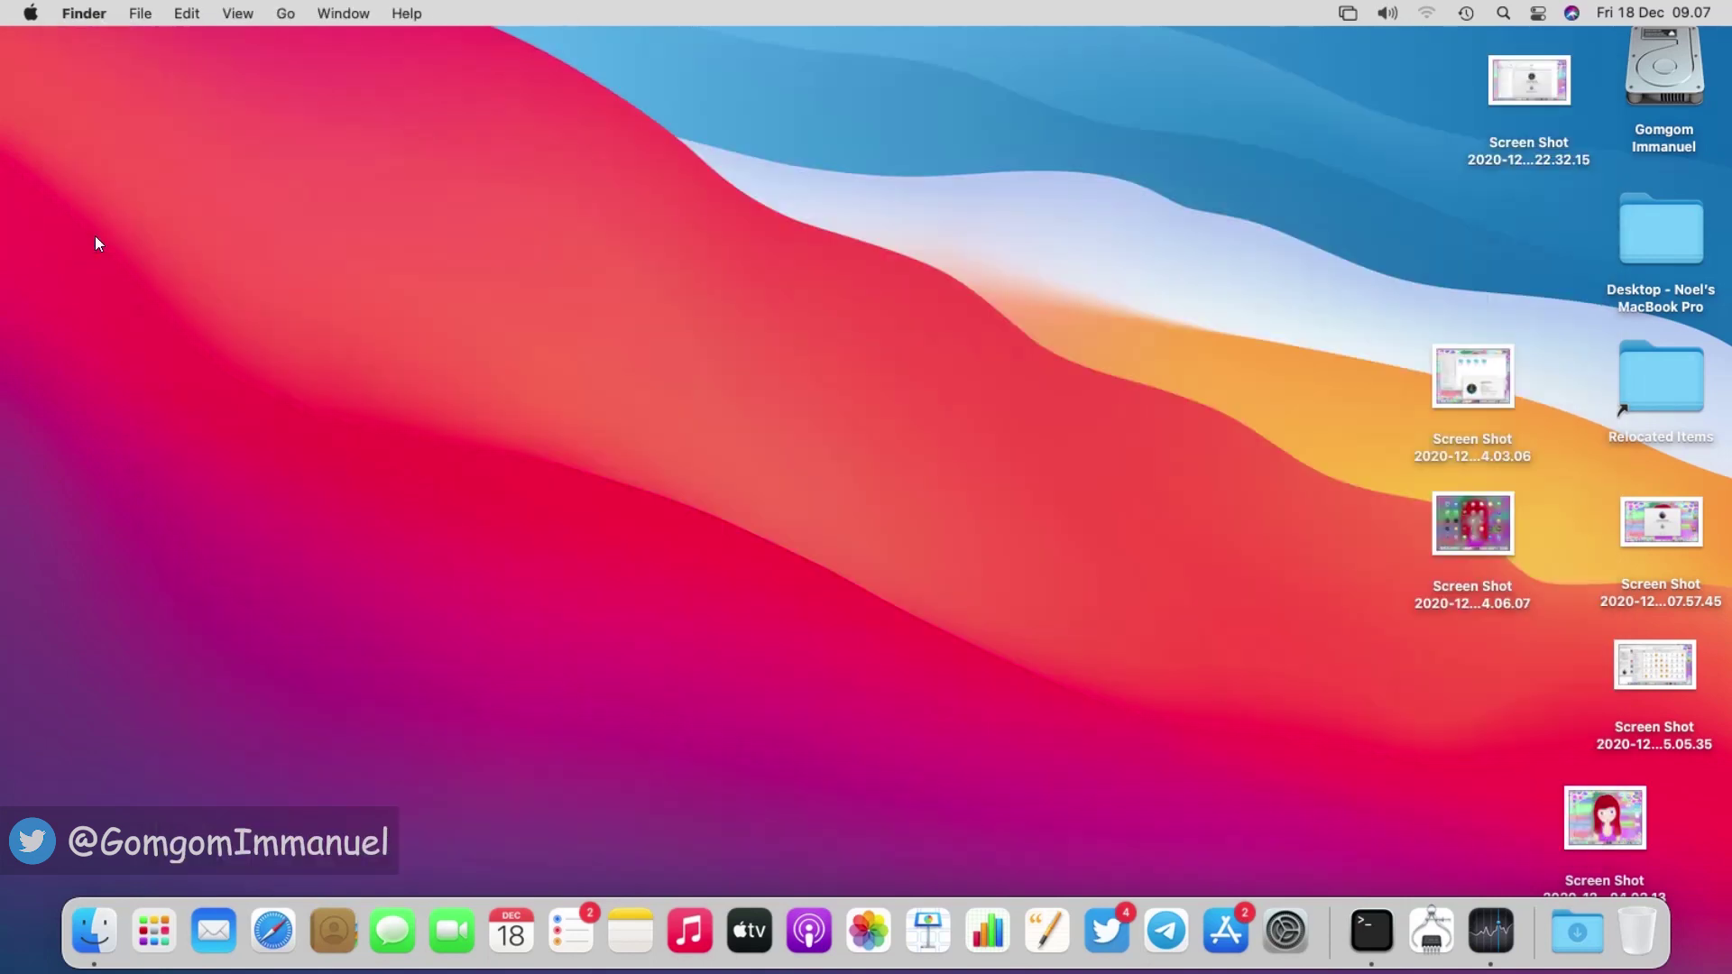
Step: Open System Preferences and show its version information in the About window
click(1285, 931)
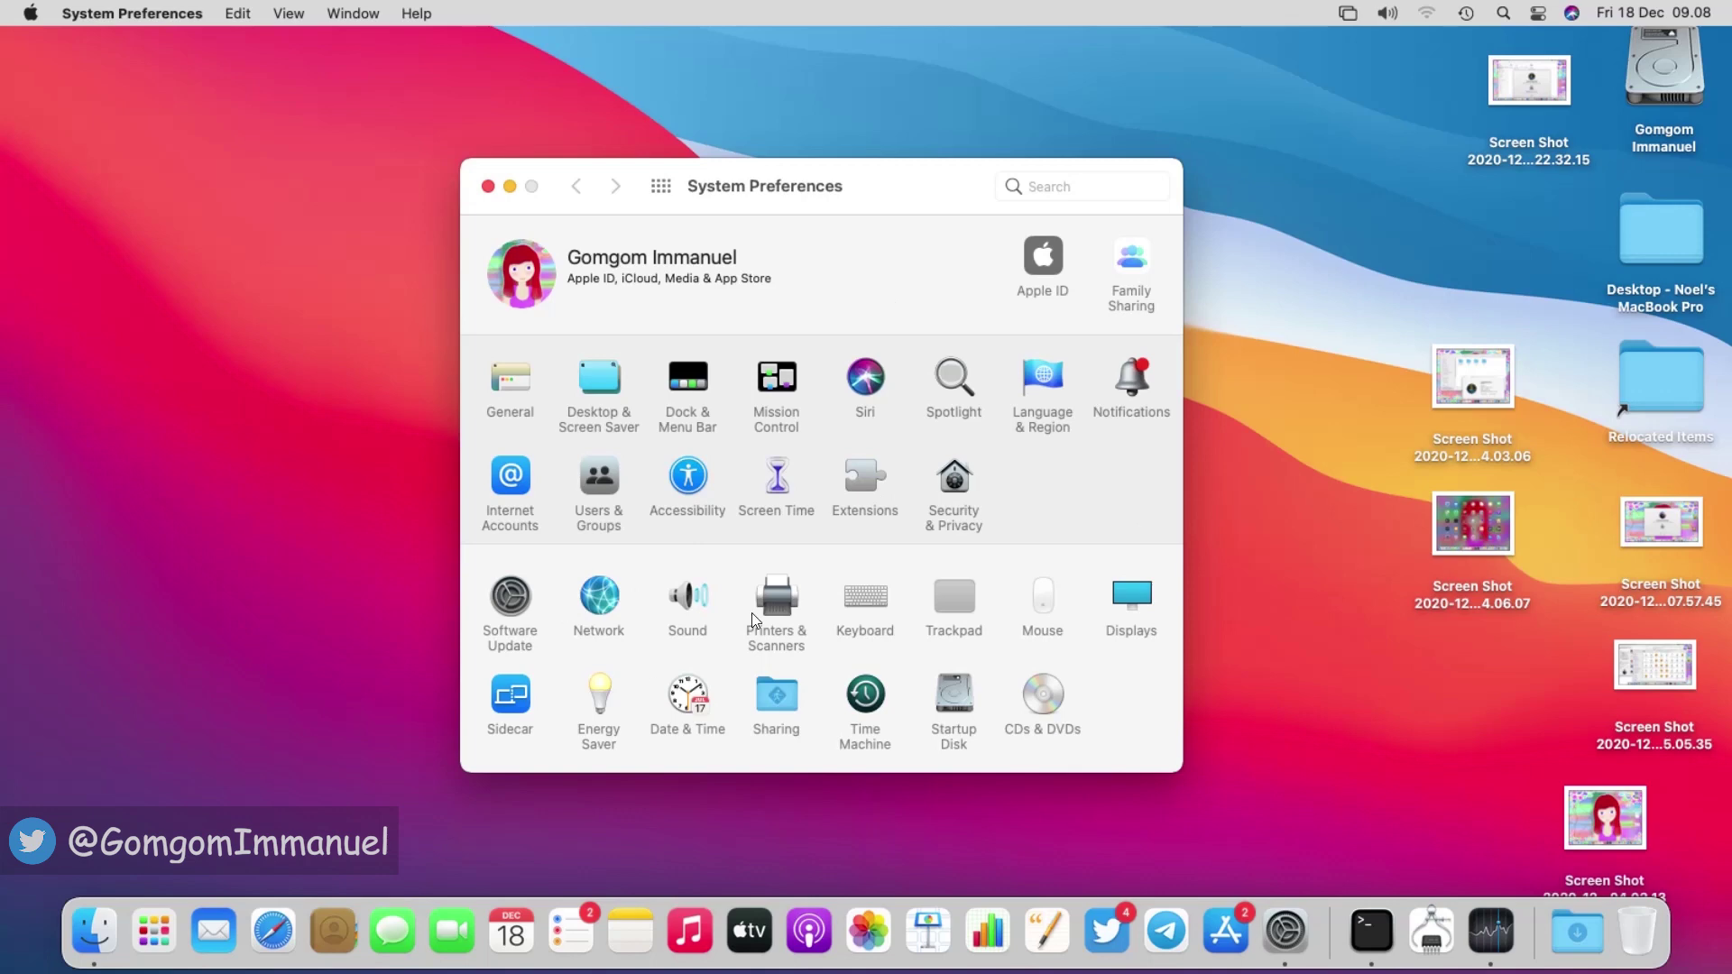
click(103, 15)
click(132, 47)
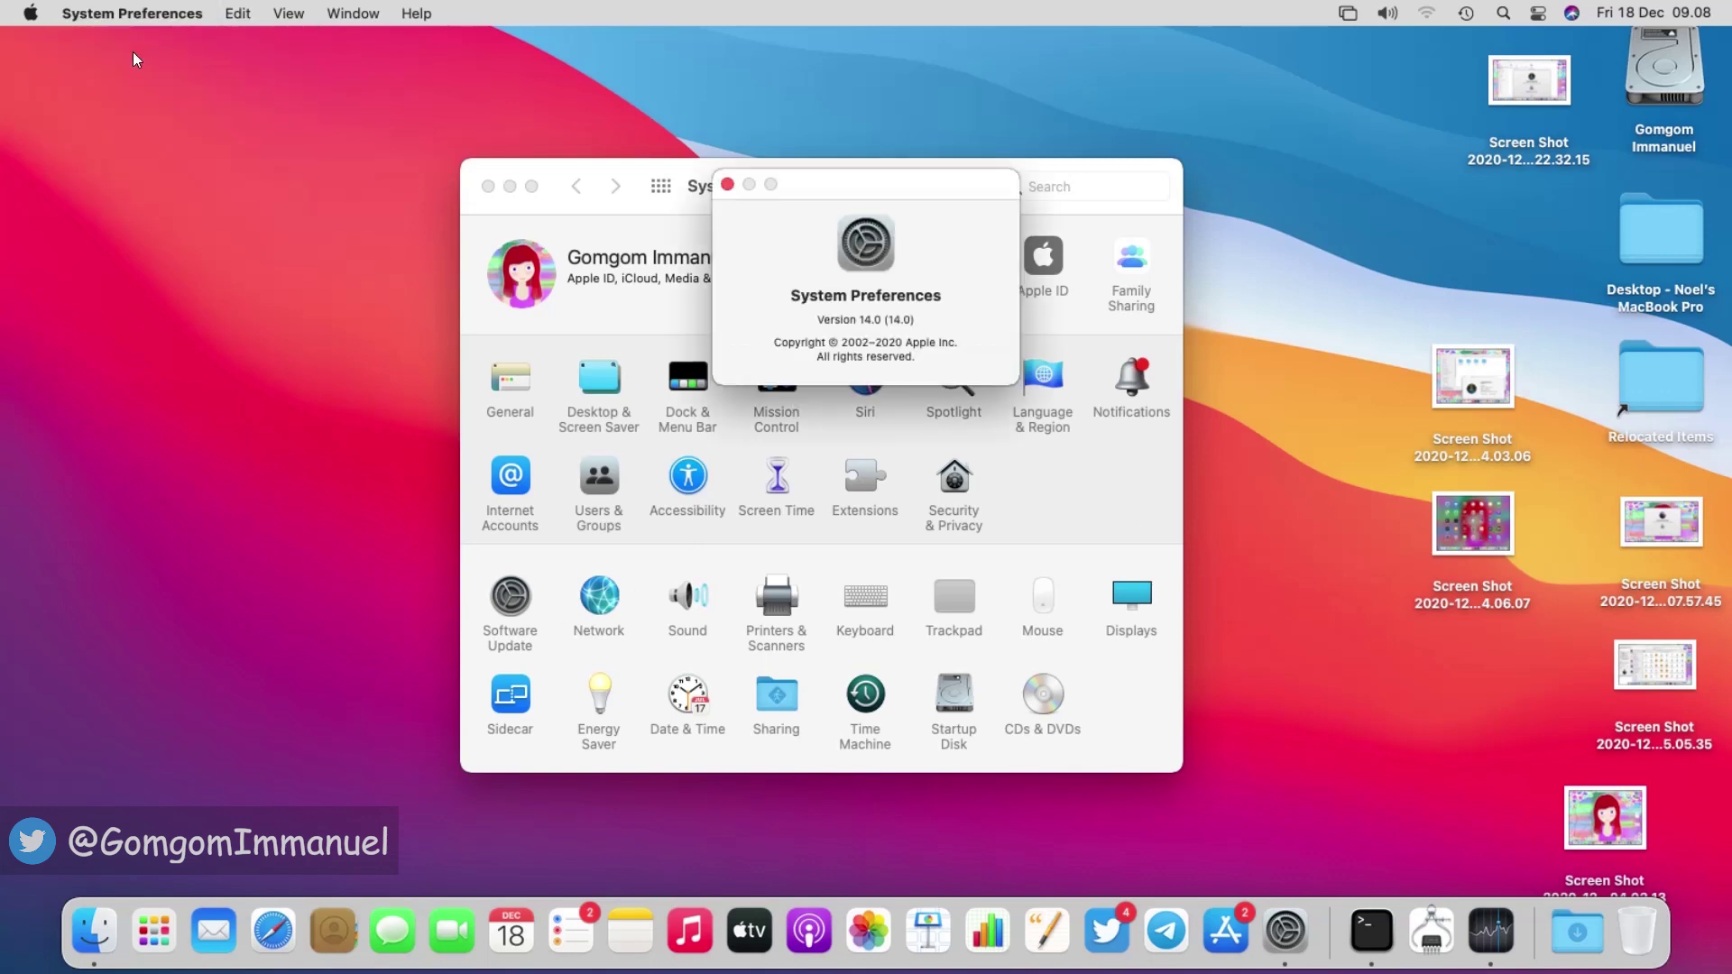
click(111, 49)
Step: Show Finder's version information, arrange the open windows apart, and close System Preferences
click(84, 13)
click(105, 42)
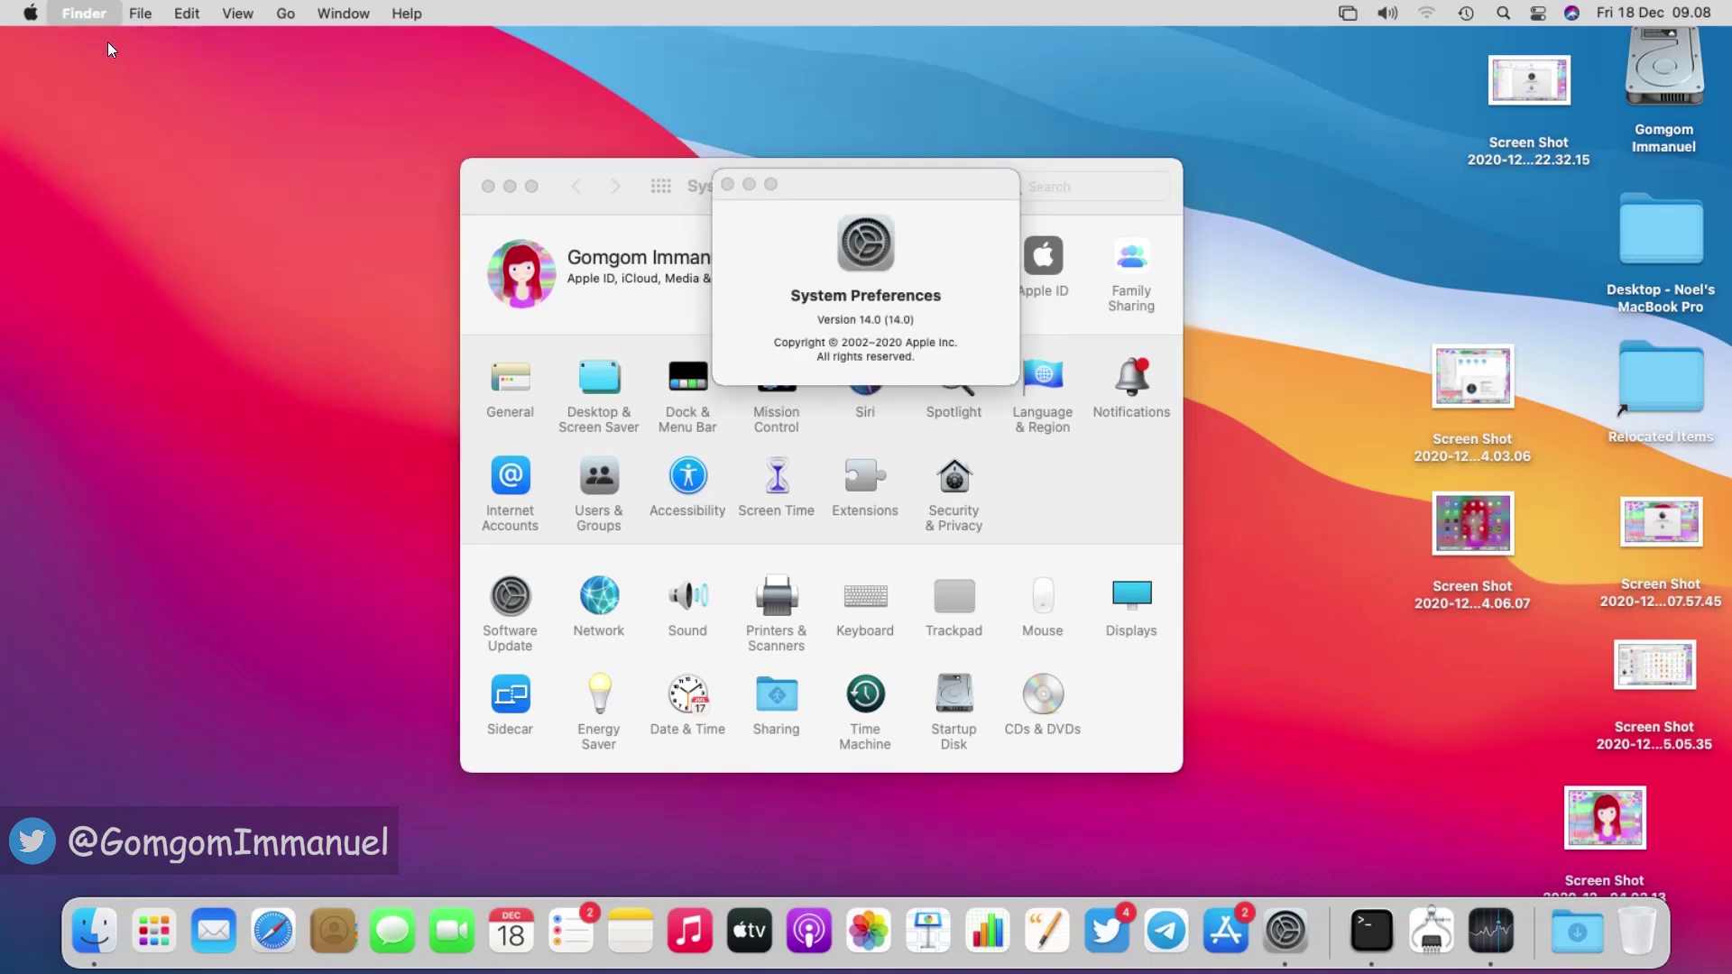
drag(897, 201, 1341, 193)
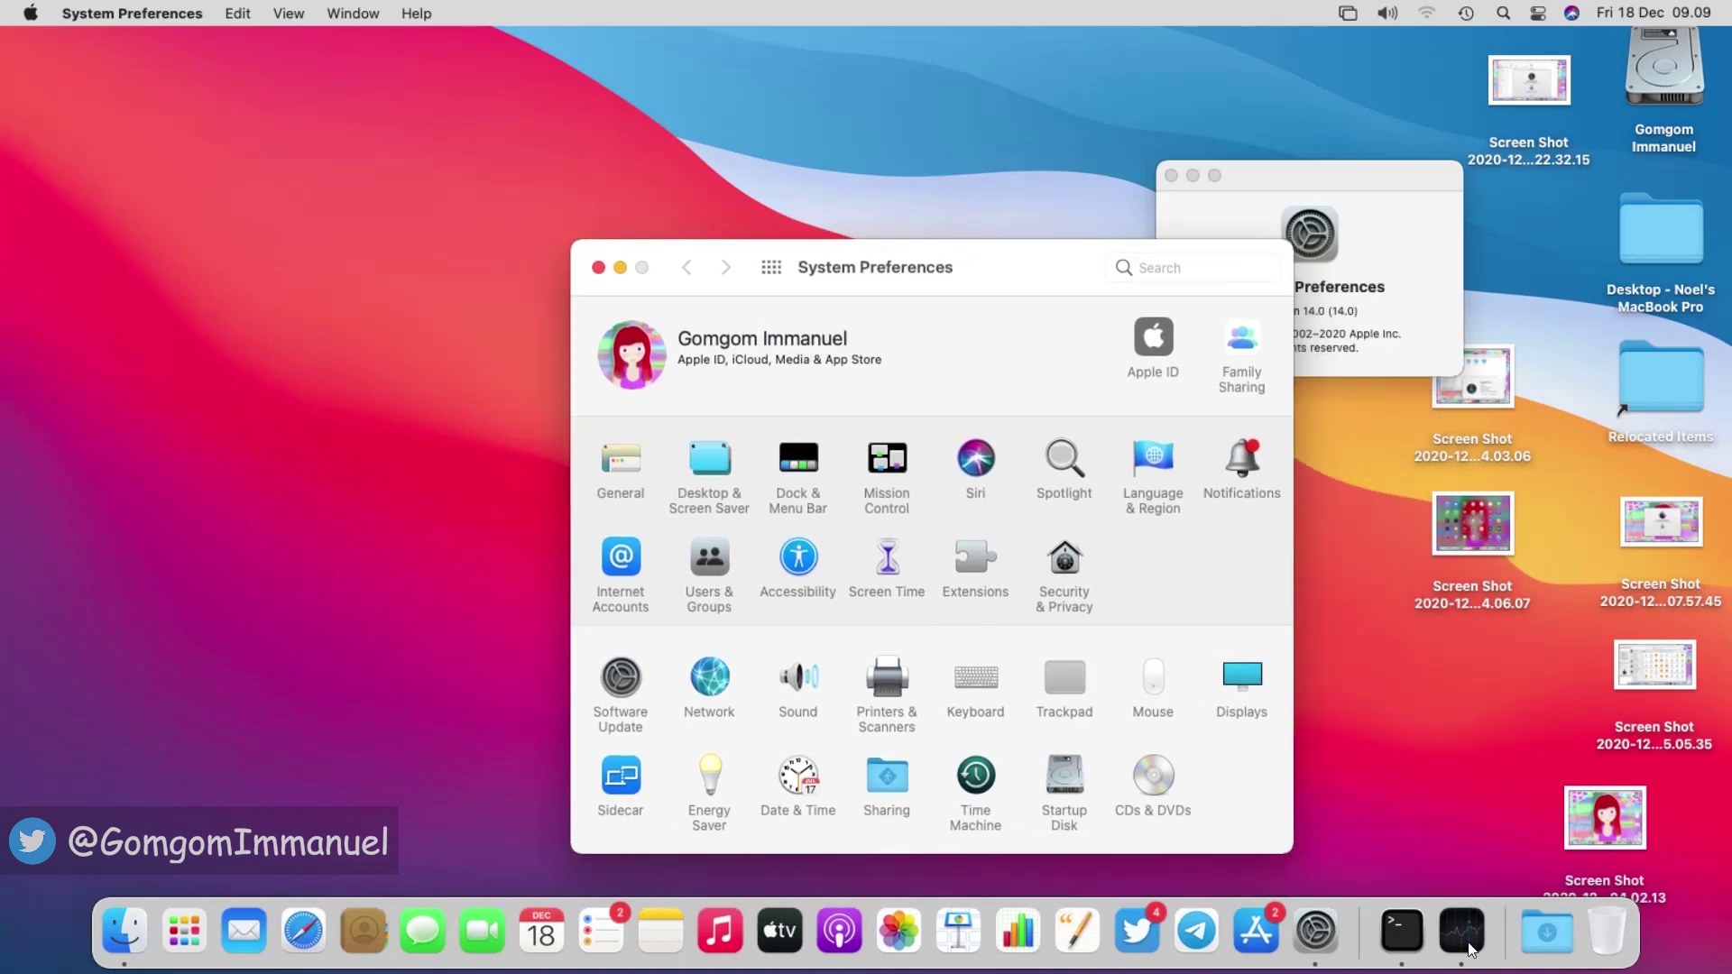
click(1461, 931)
drag(871, 162, 253, 115)
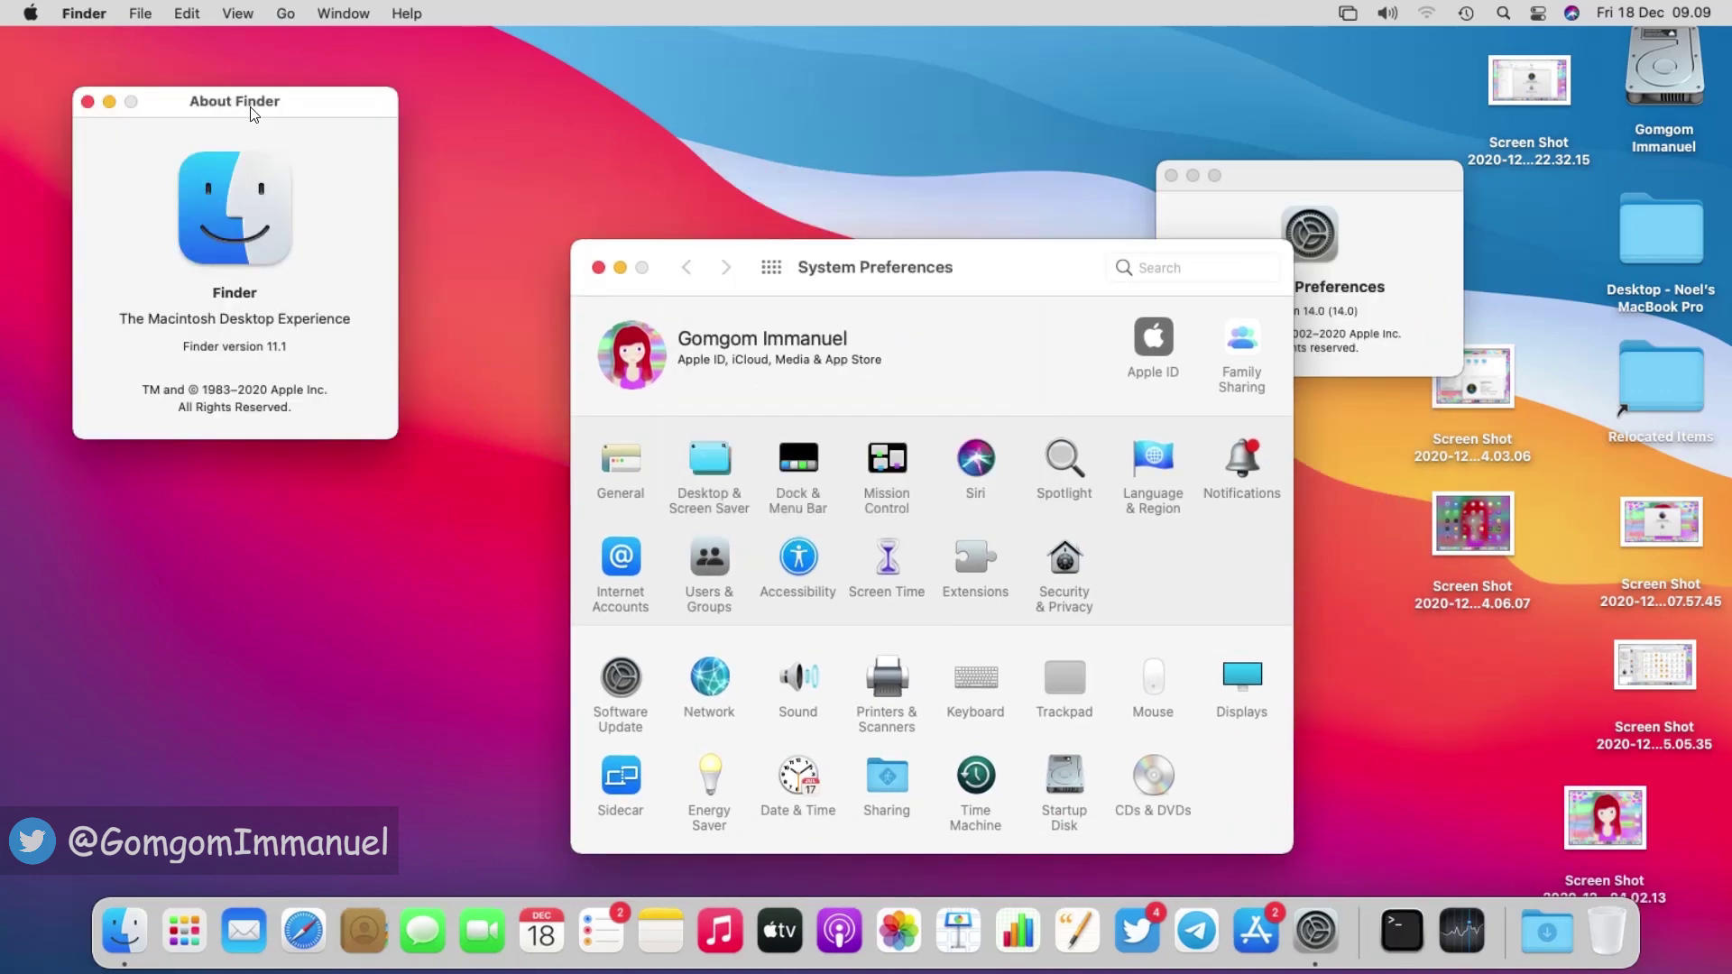
click(1013, 286)
click(598, 267)
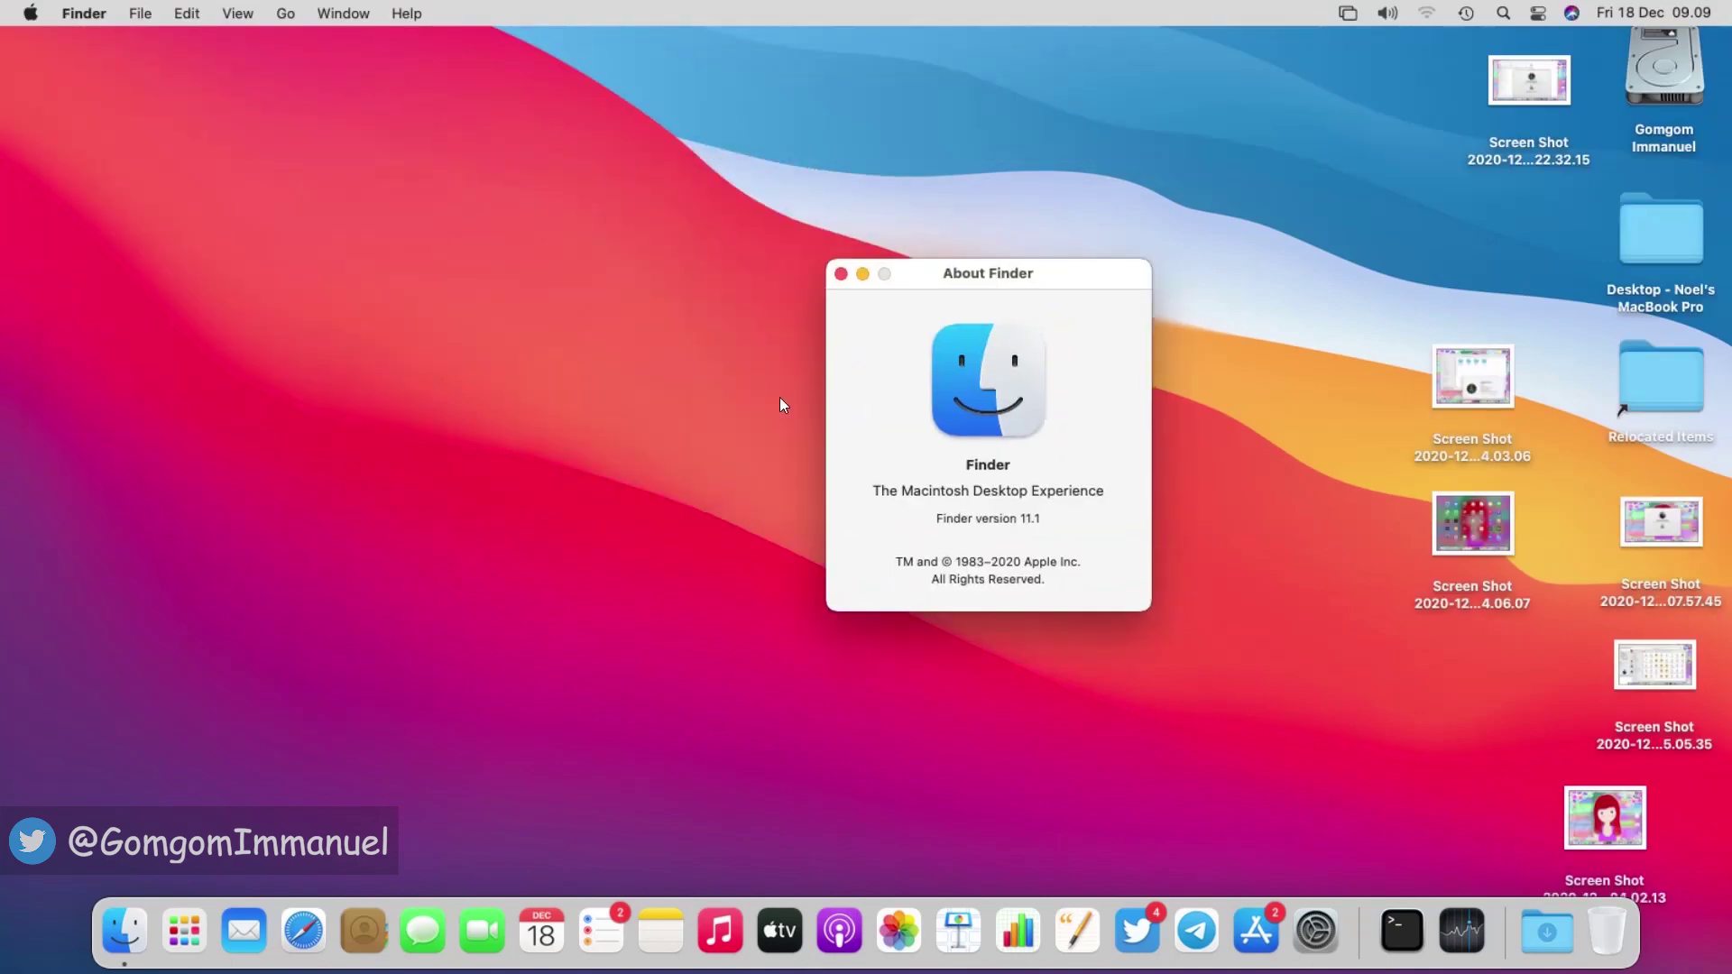
Step: Launch Safari, show its version information in the About window, and quit the browser
click(303, 931)
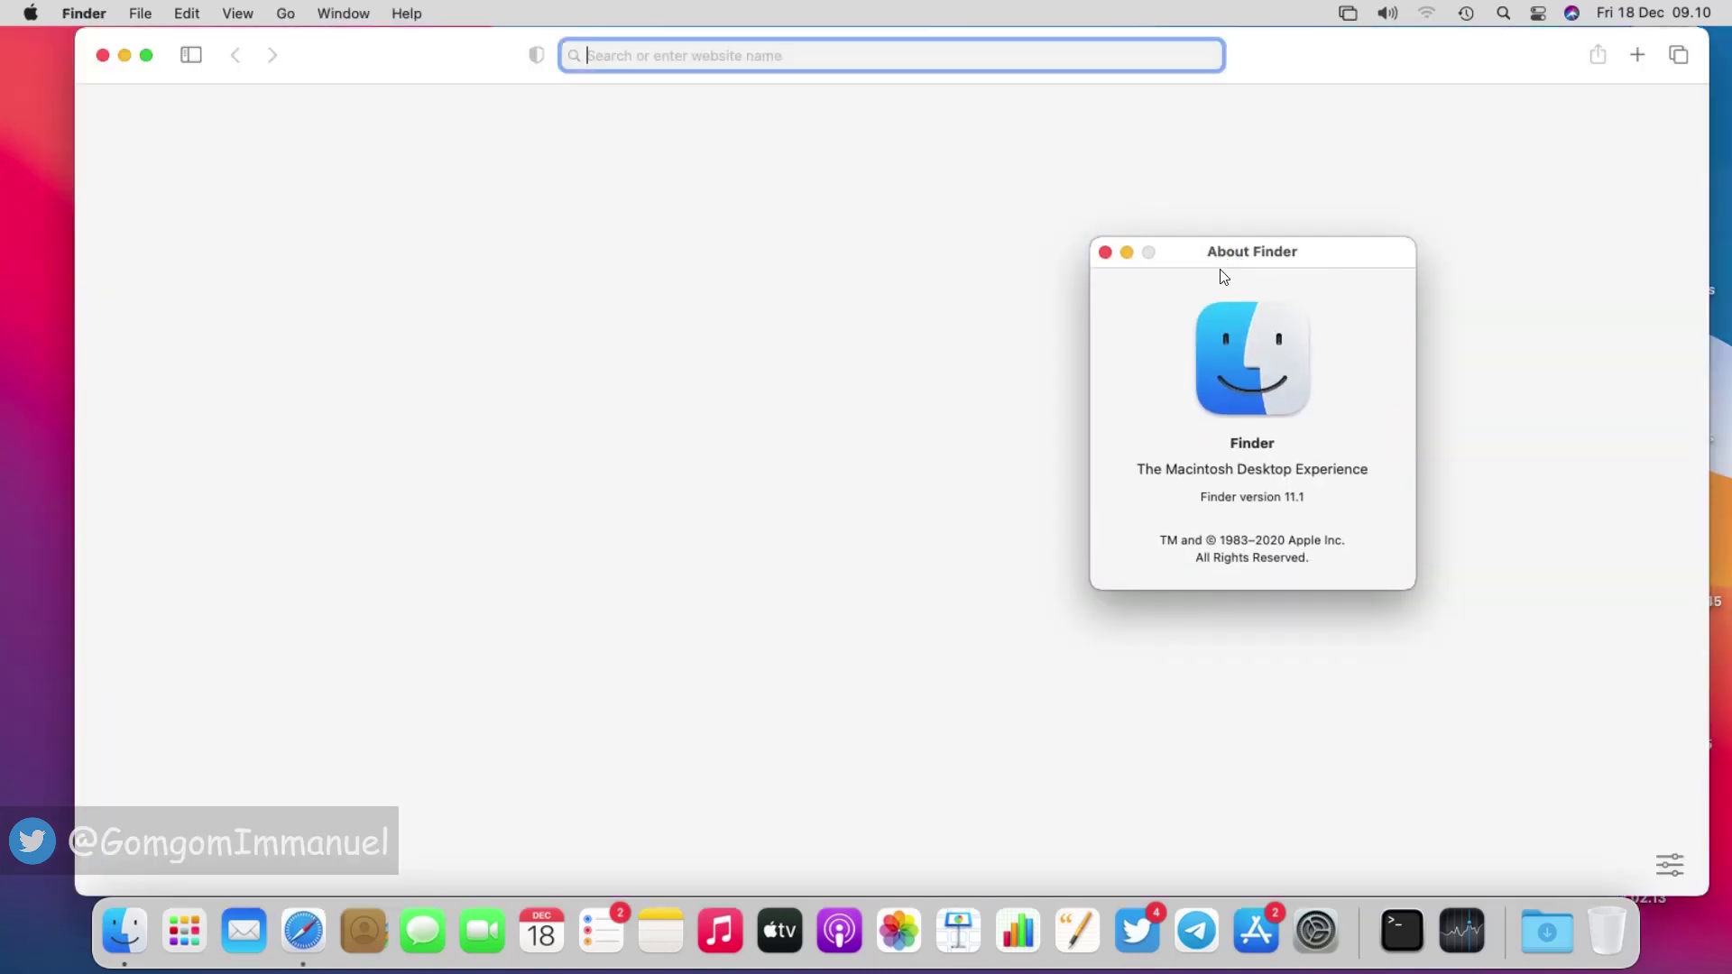
click(1344, 81)
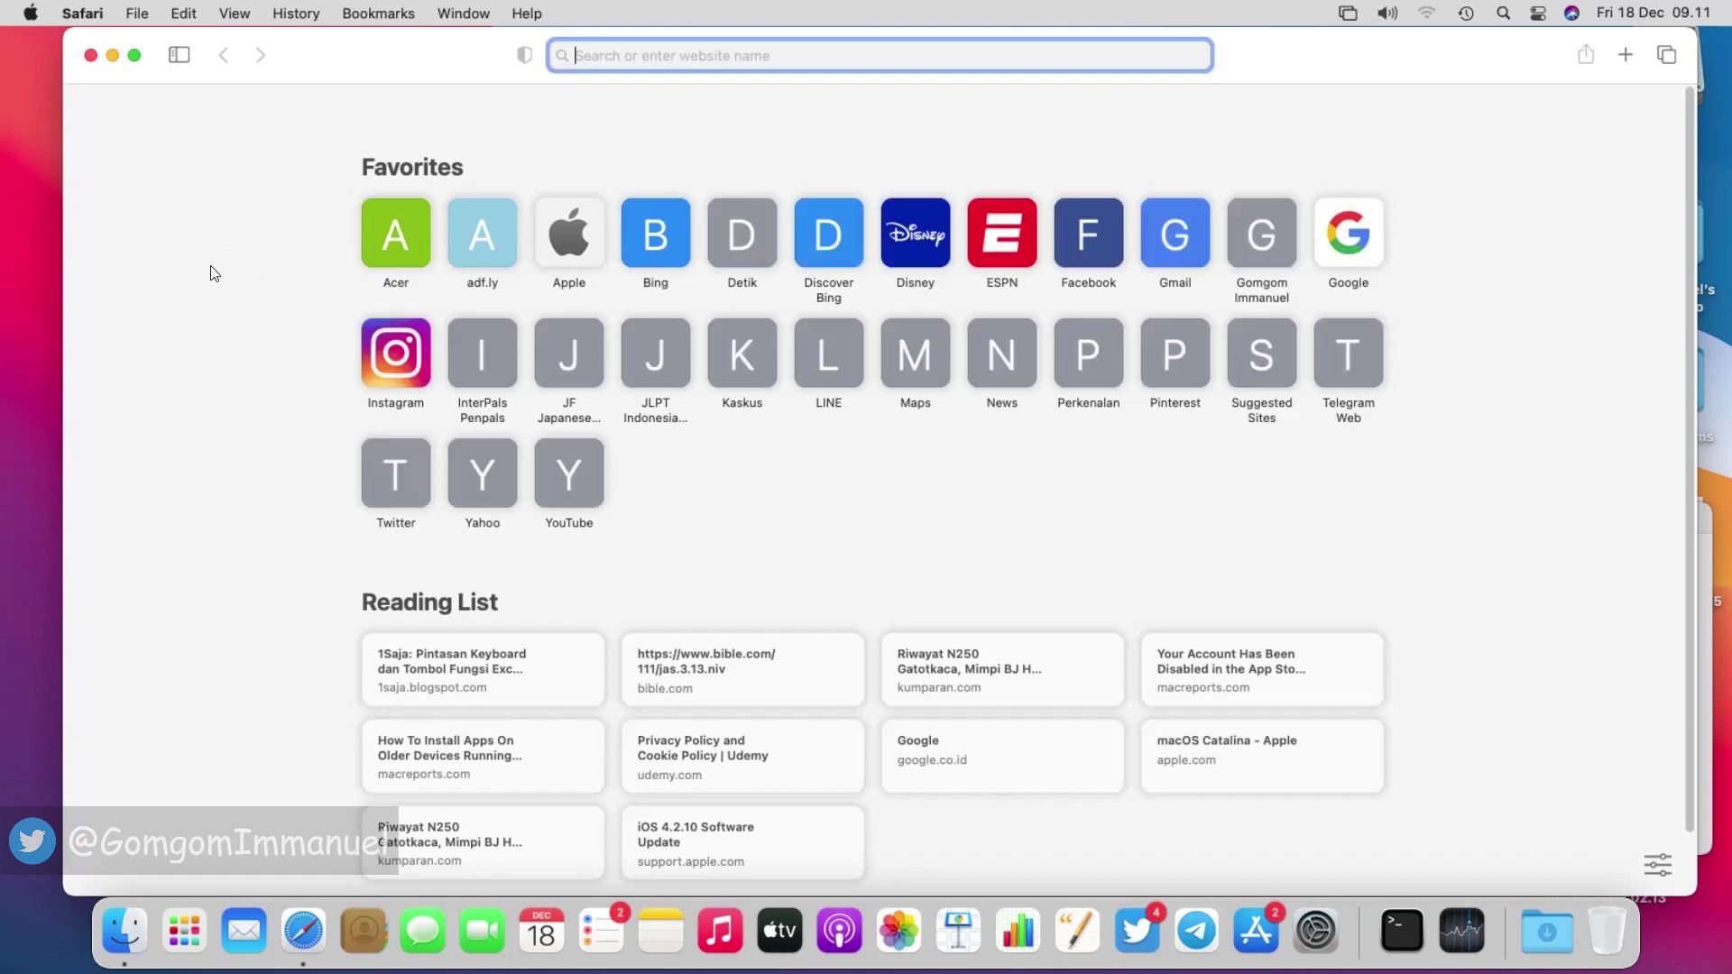
click(86, 14)
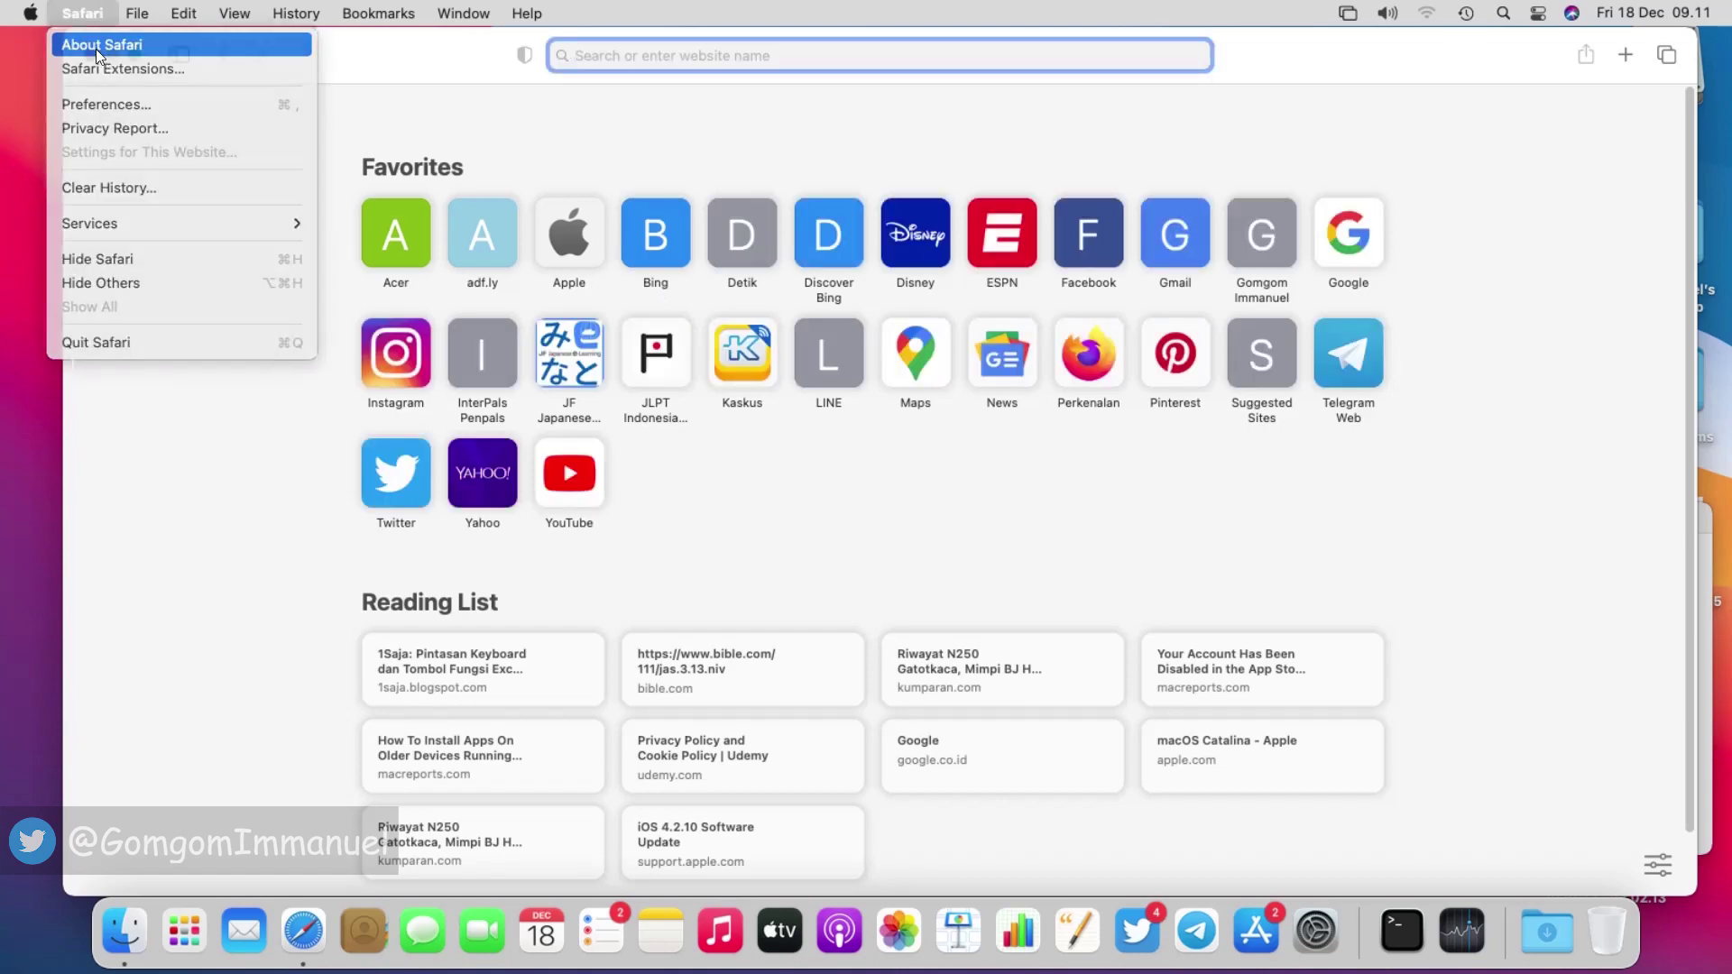
click(95, 49)
key(ctrl+Up)
key(Escape)
click(727, 184)
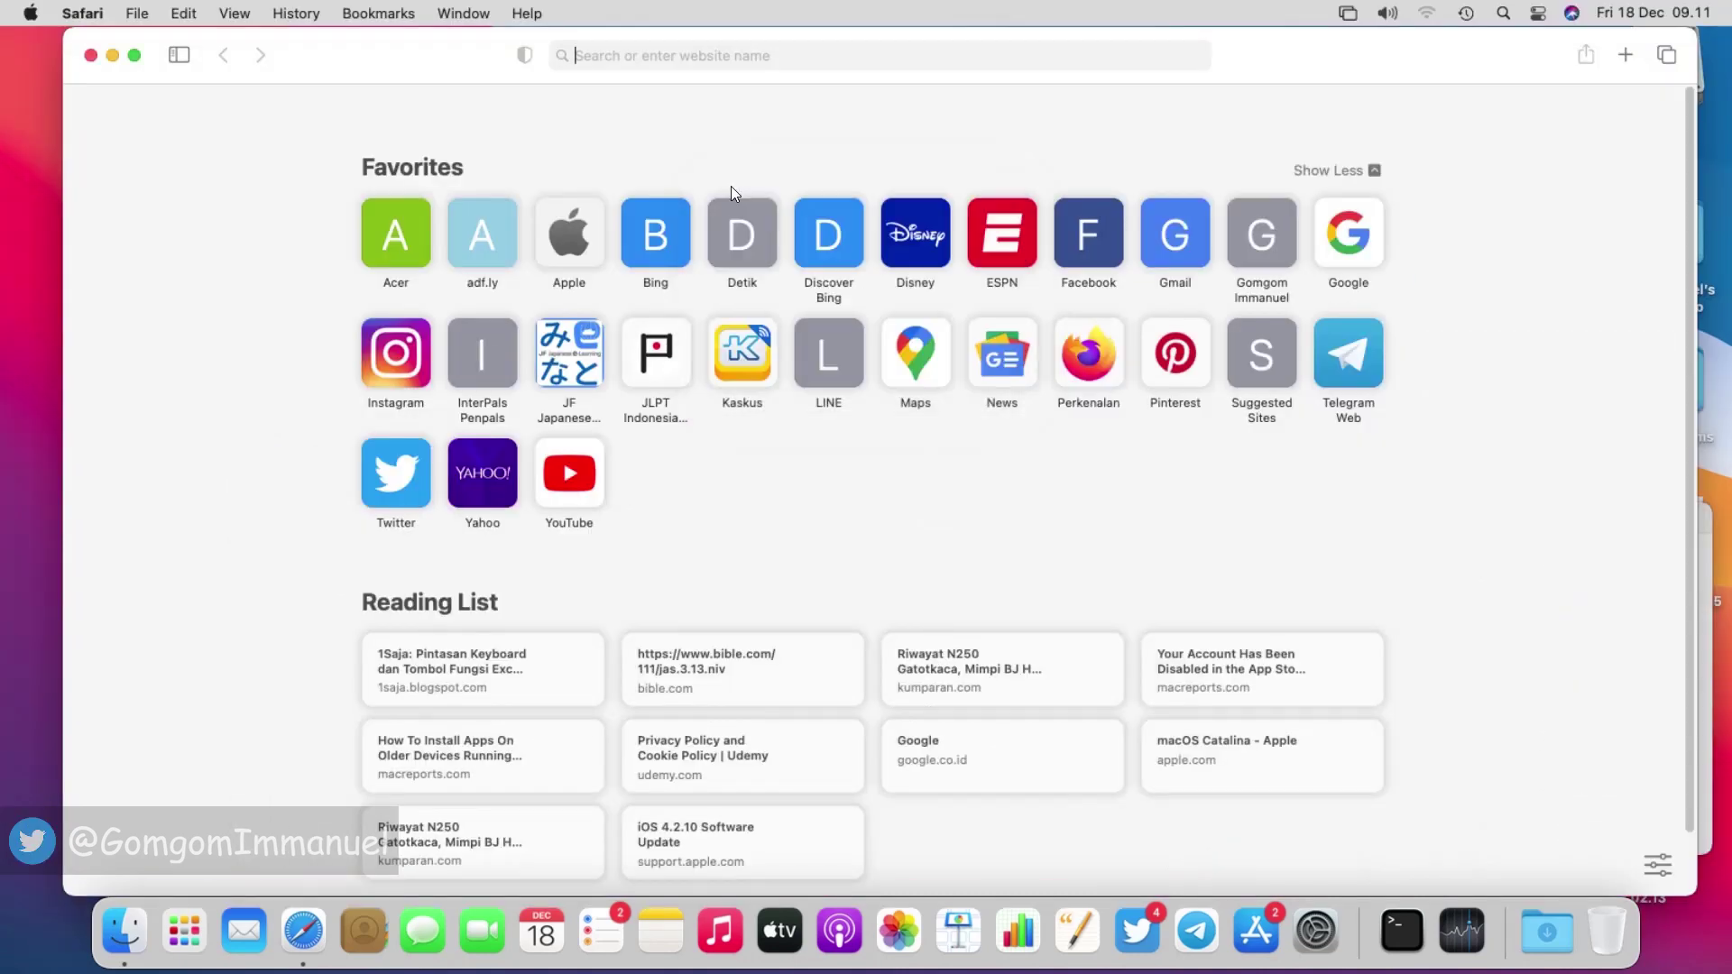
click(72, 14)
click(101, 346)
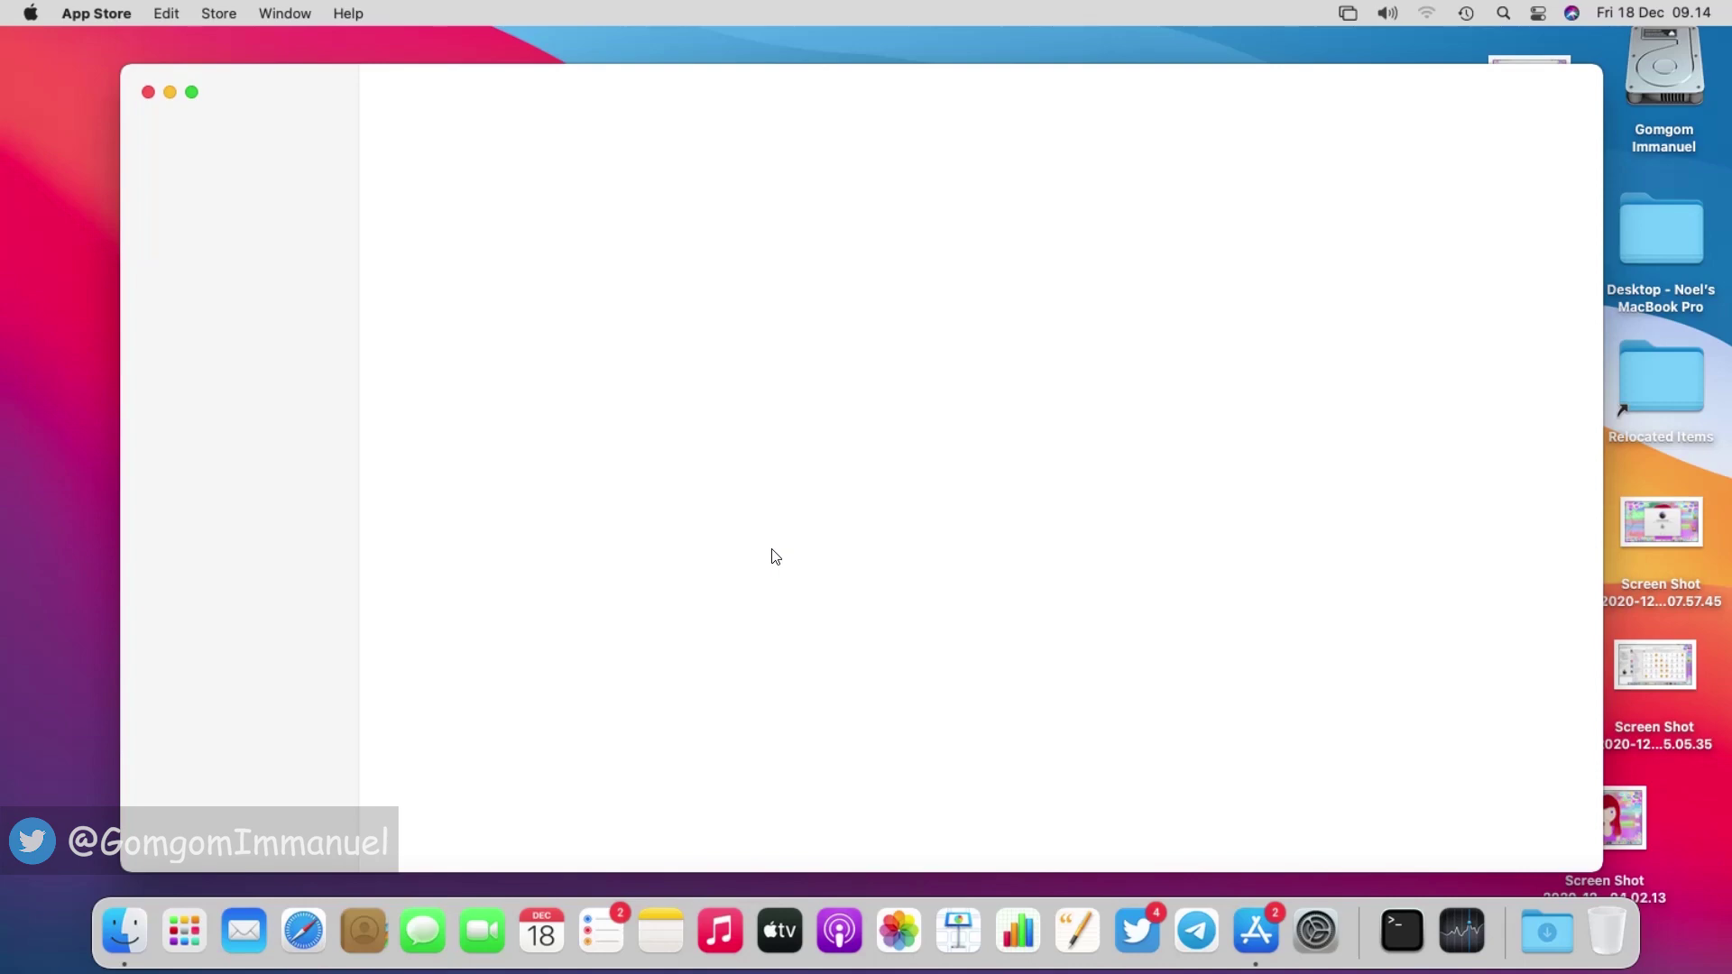
Step: Show the App Store's version information in the About window, and close both windows
click(92, 14)
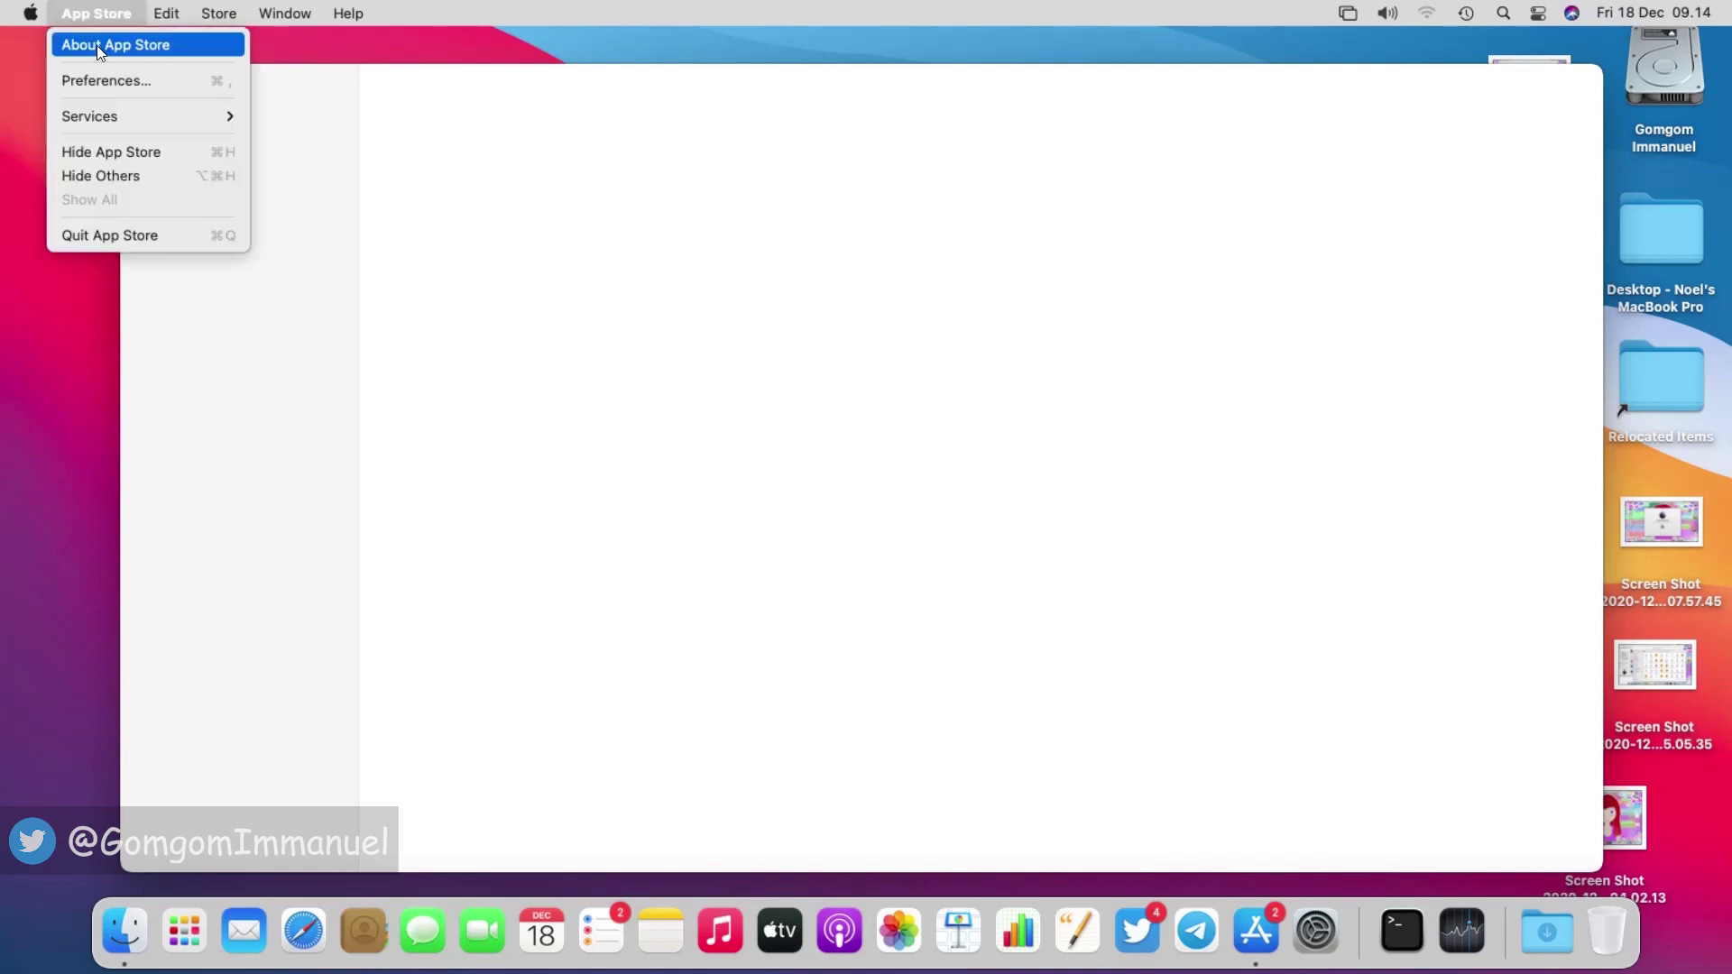
click(95, 45)
click(727, 184)
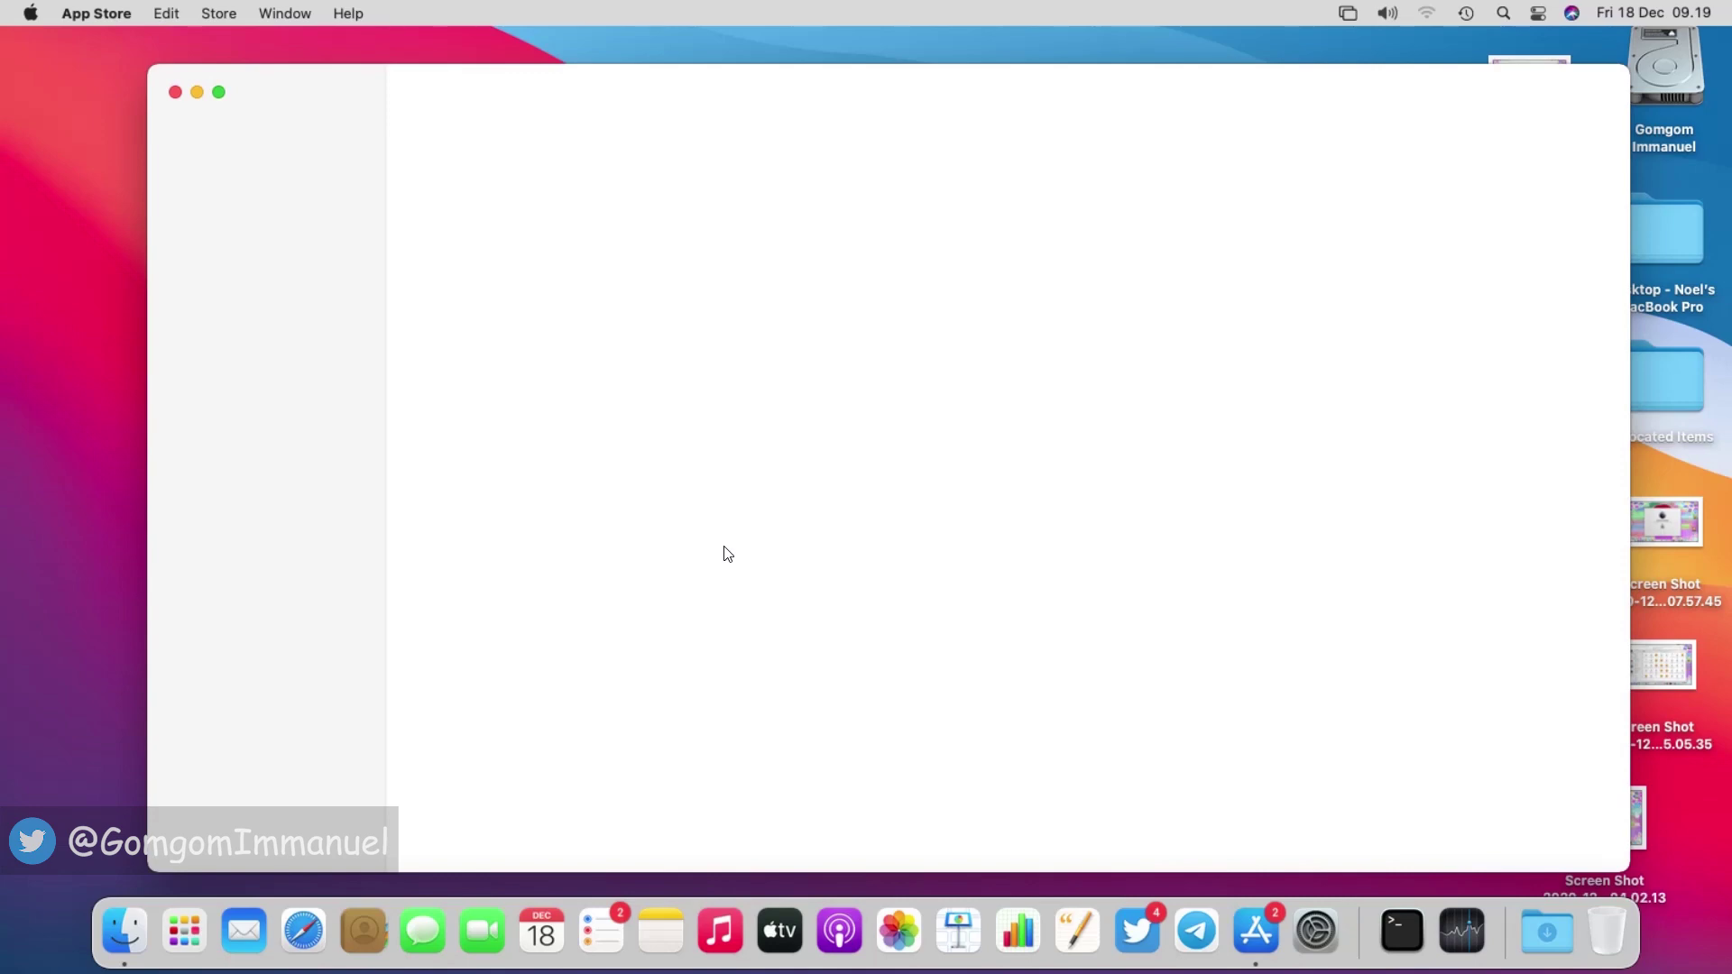
click(175, 91)
Step: Open the startup disk from the desktop, enlarge its window, and browse the Applications folder
click(1654, 46)
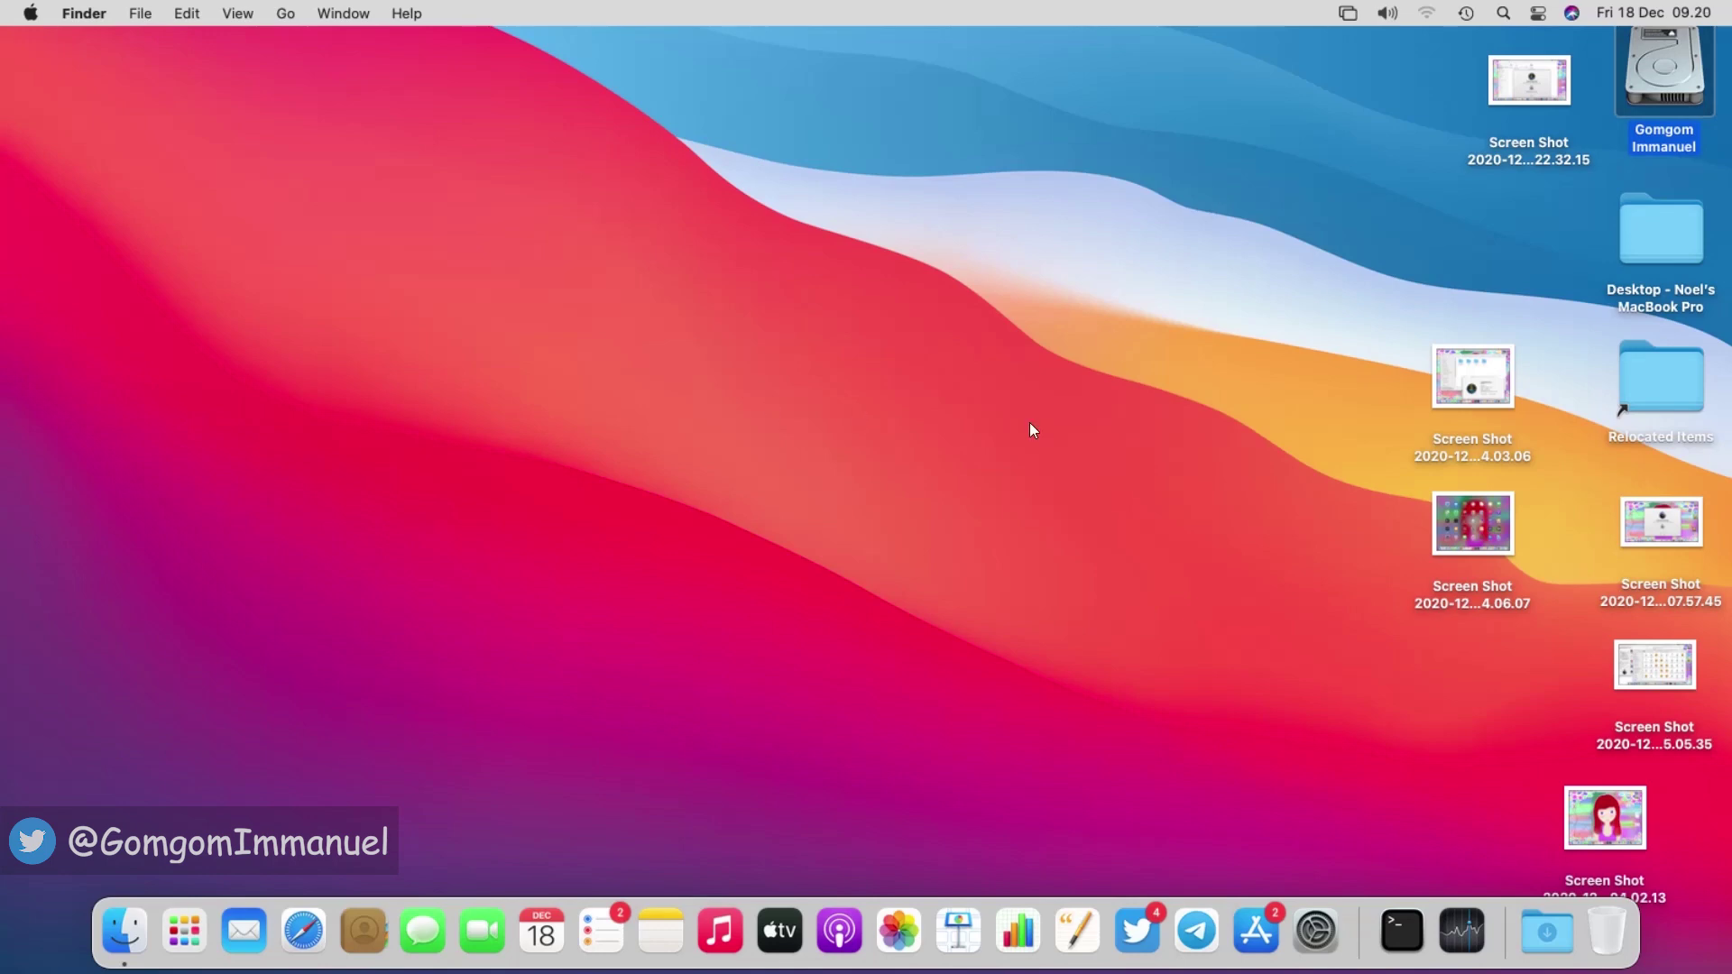
key(super+o)
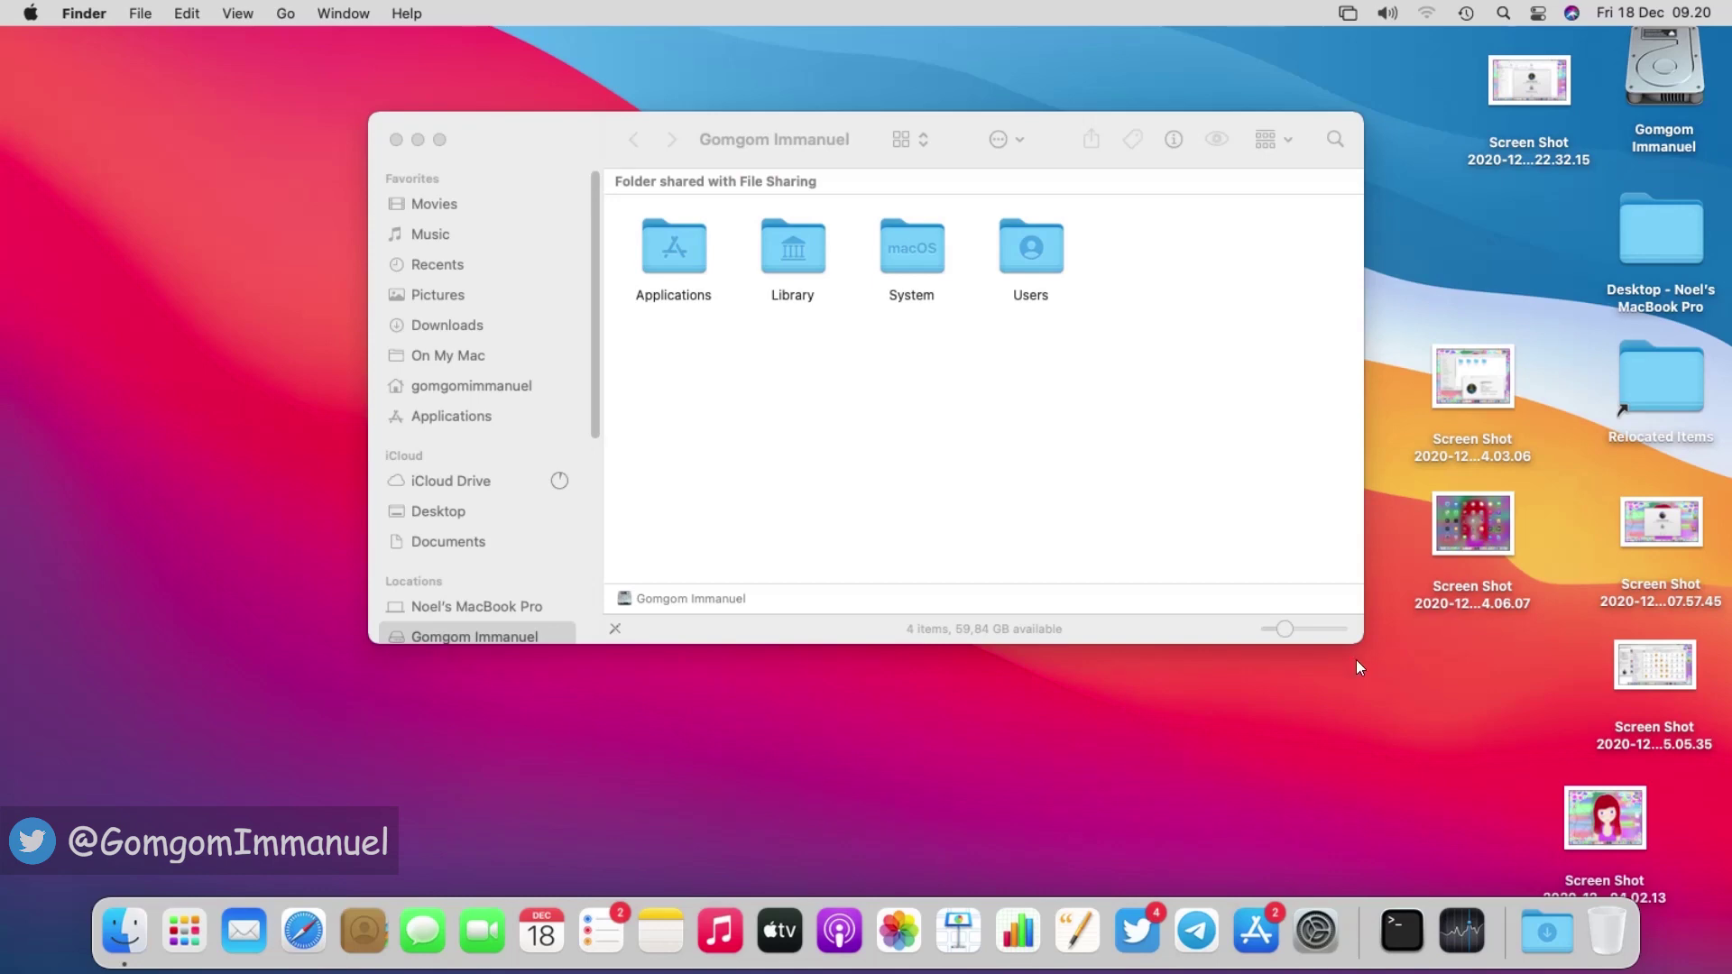
double_click(565, 149)
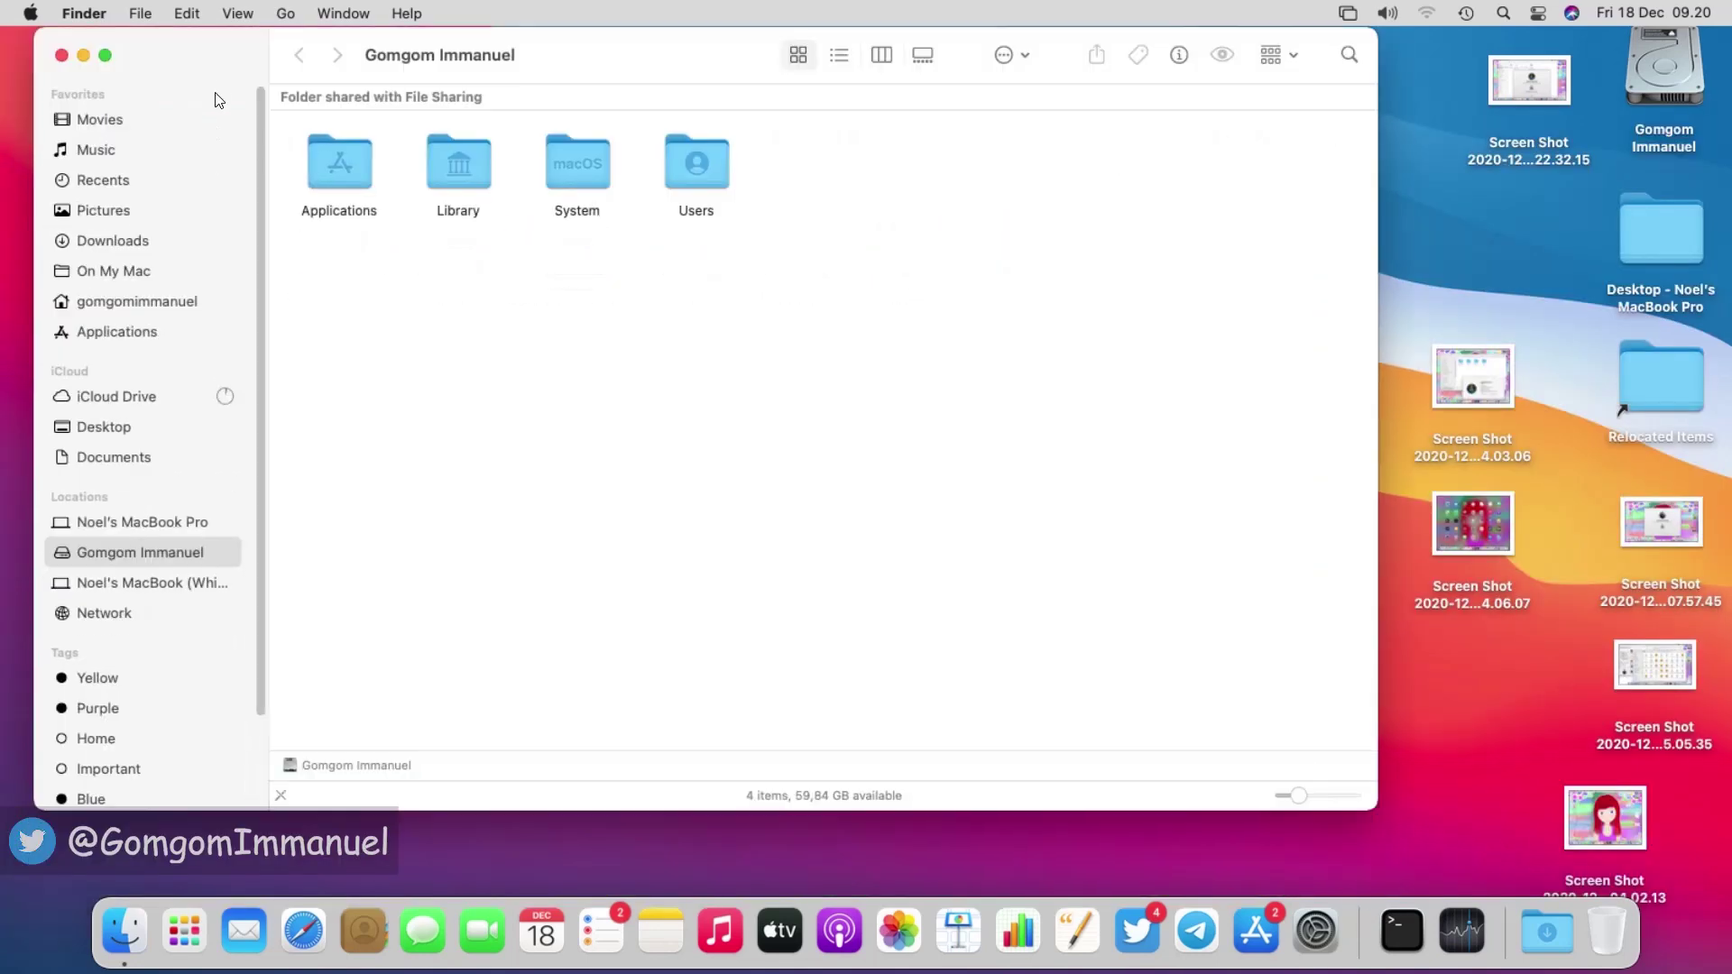
drag(1372, 925, 1685, 866)
double_click(335, 177)
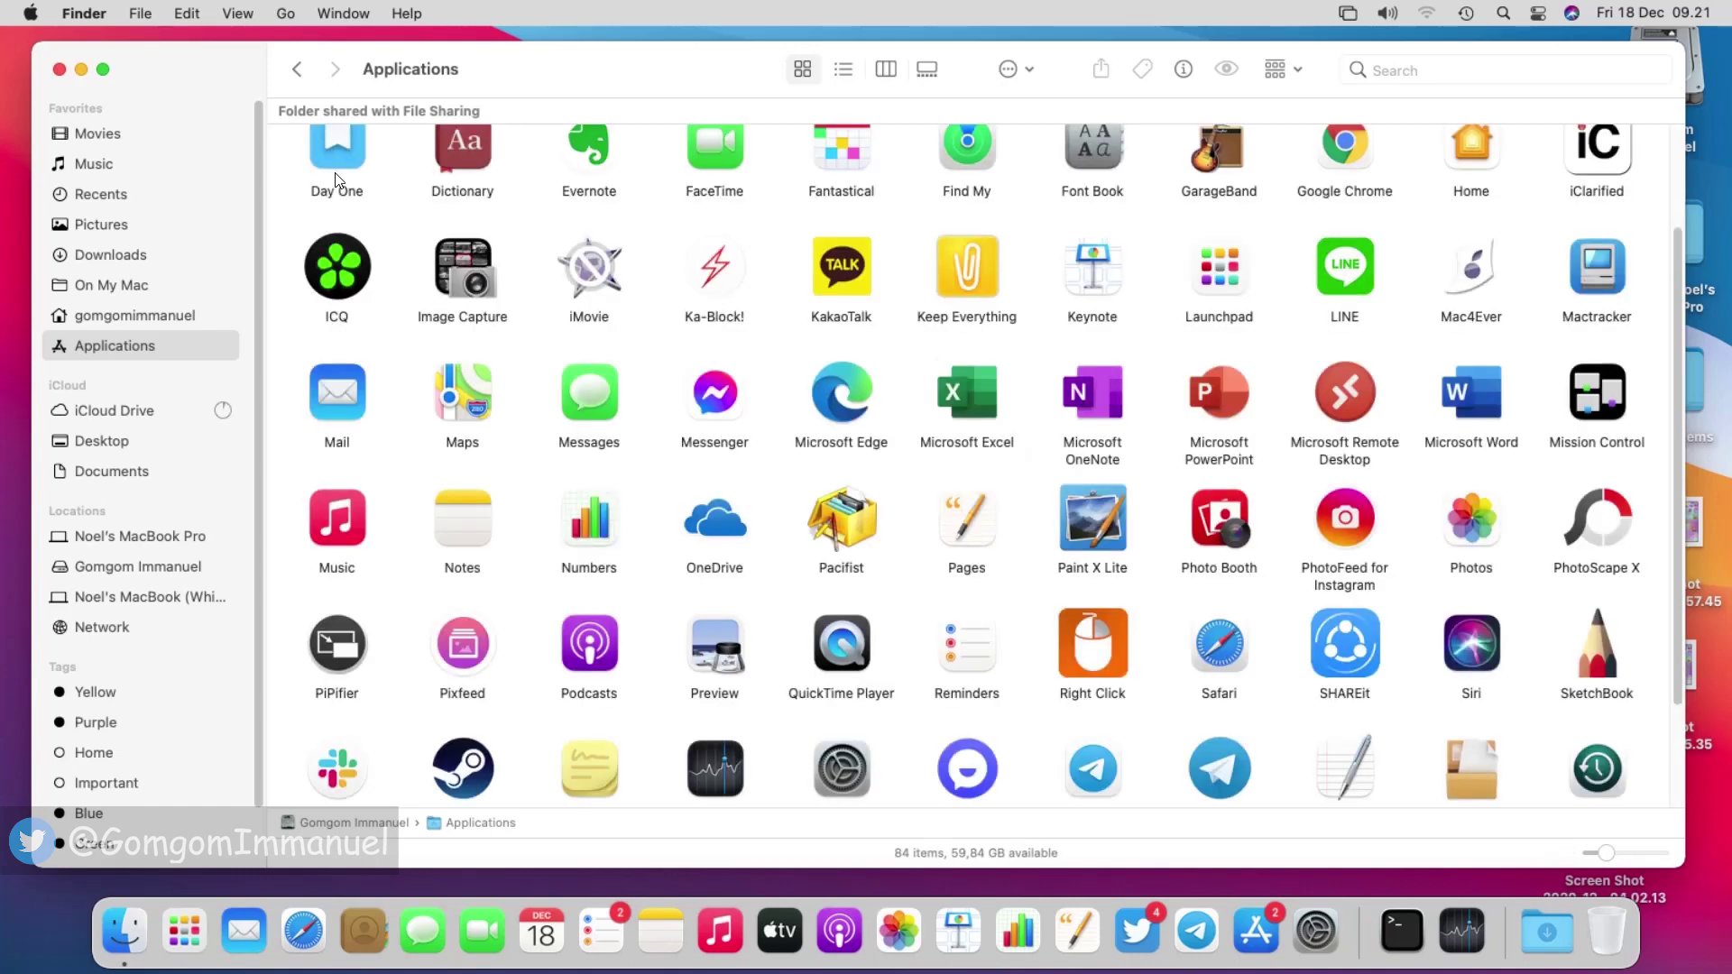
scroll(1479, 227, up, 3)
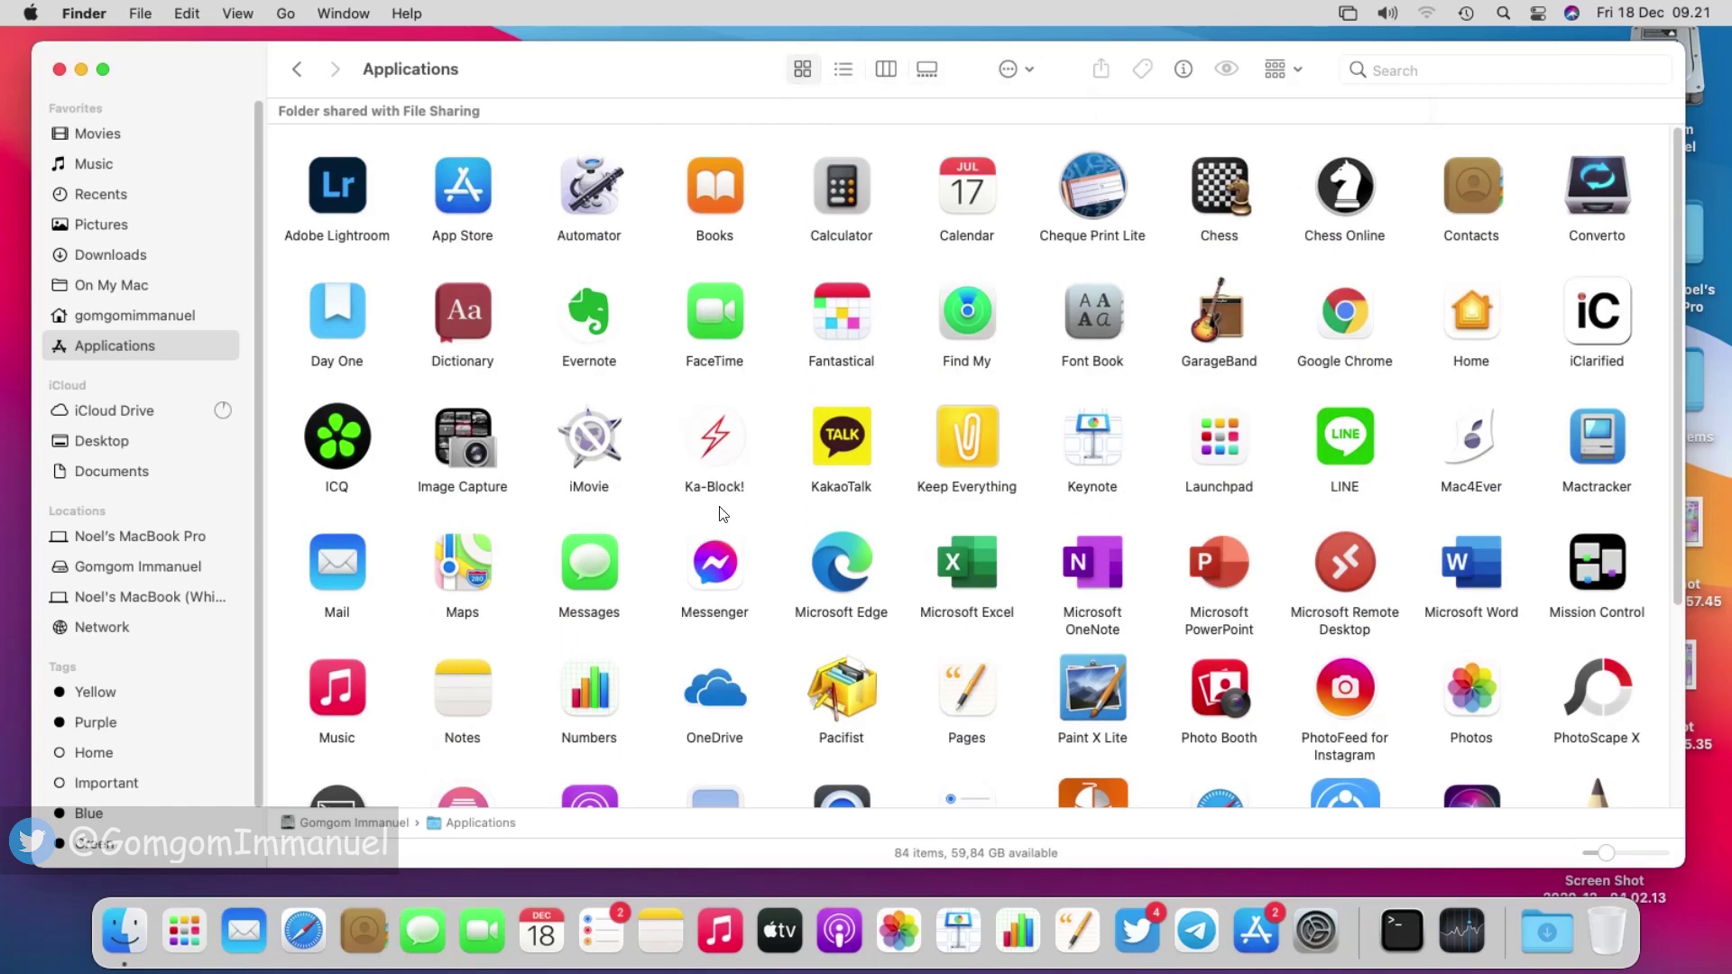
scroll(1096, 492, down, 5)
Step: Browse from the computer through the startup disk and Users to the home folder, checking its Applications and Downloads folders
click(130, 542)
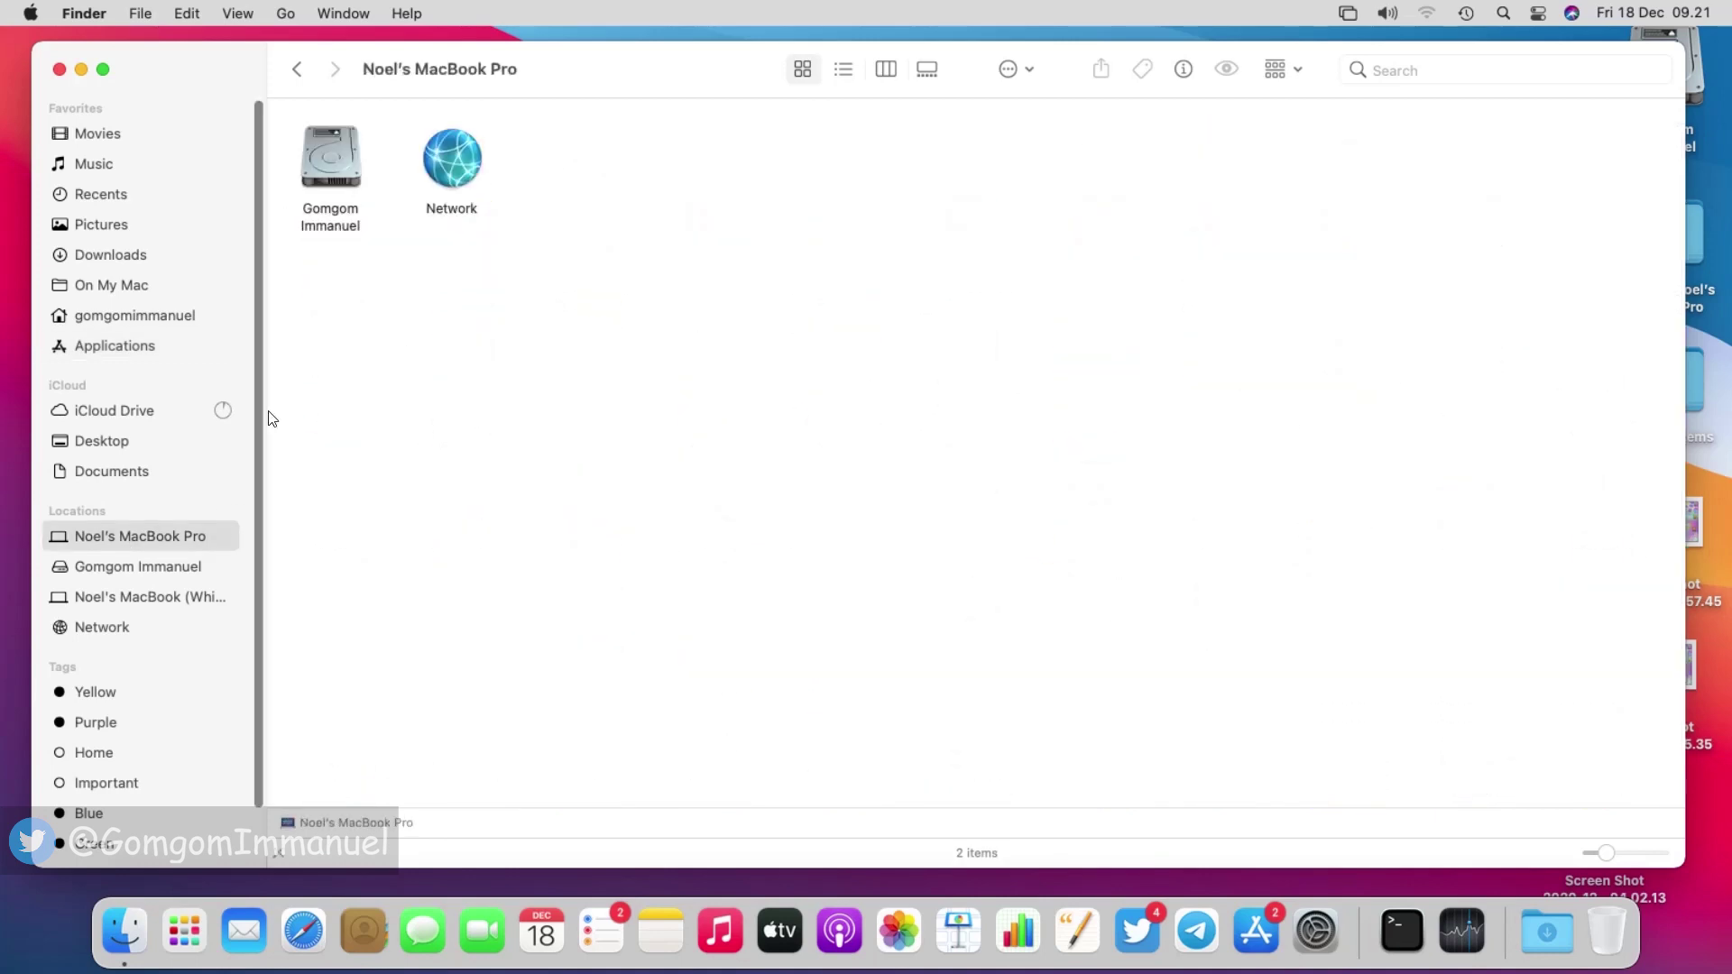
double_click(331, 167)
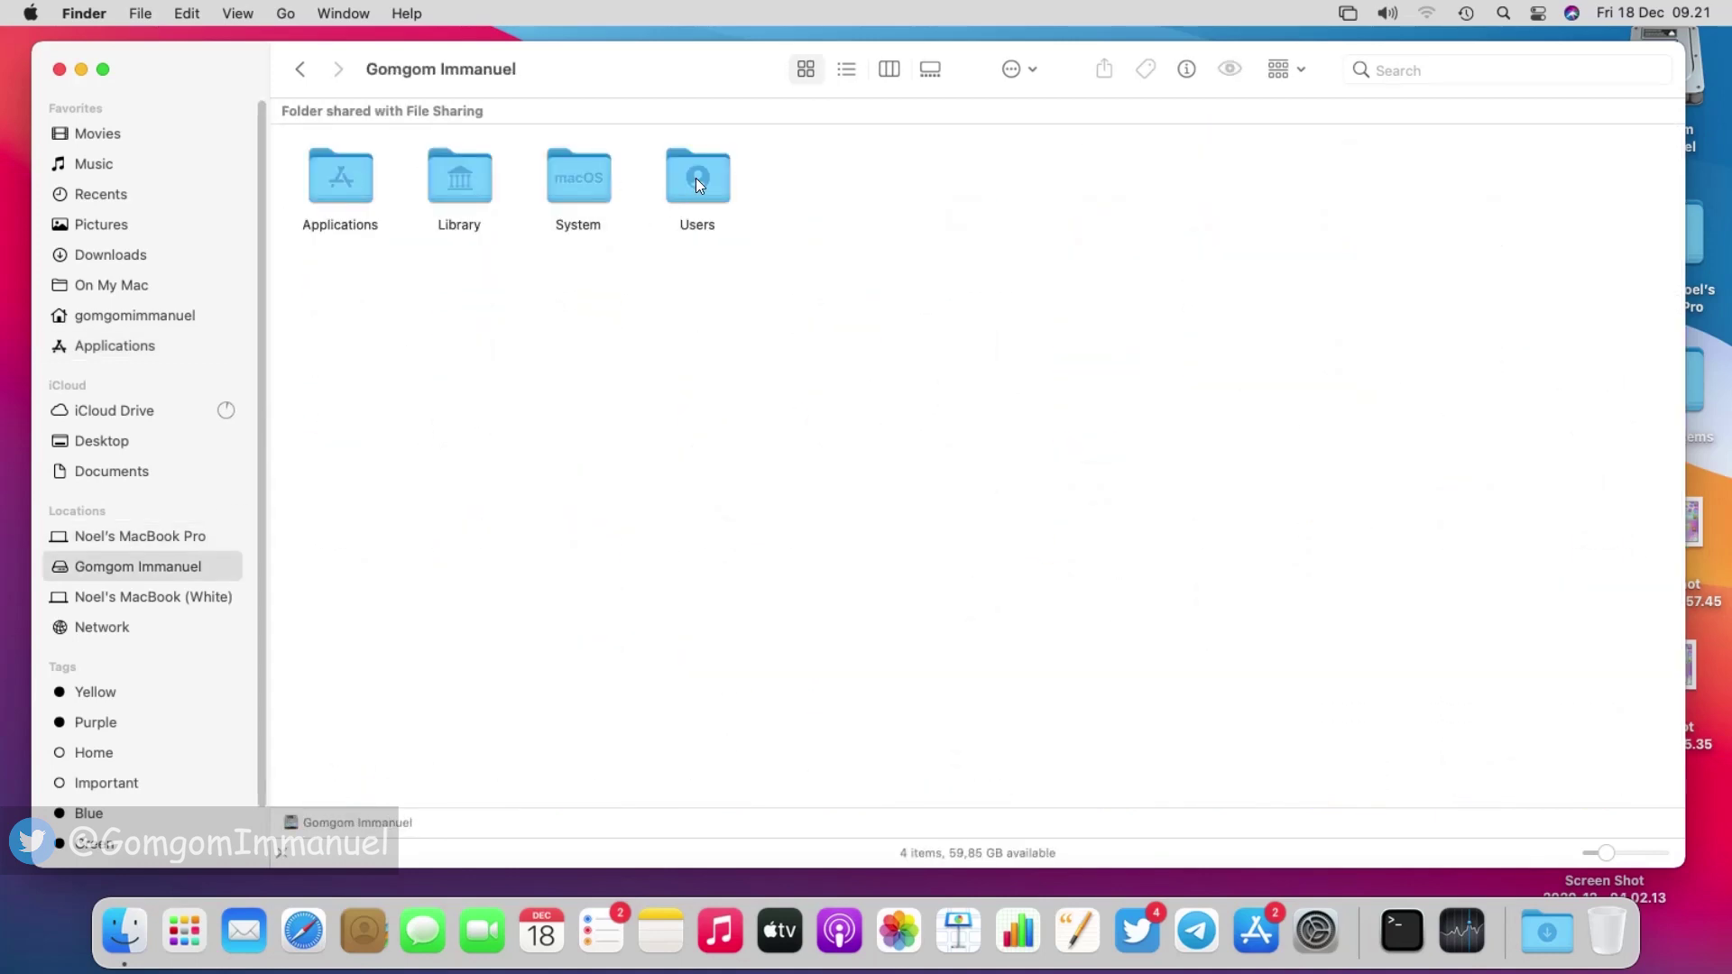
double_click(696, 180)
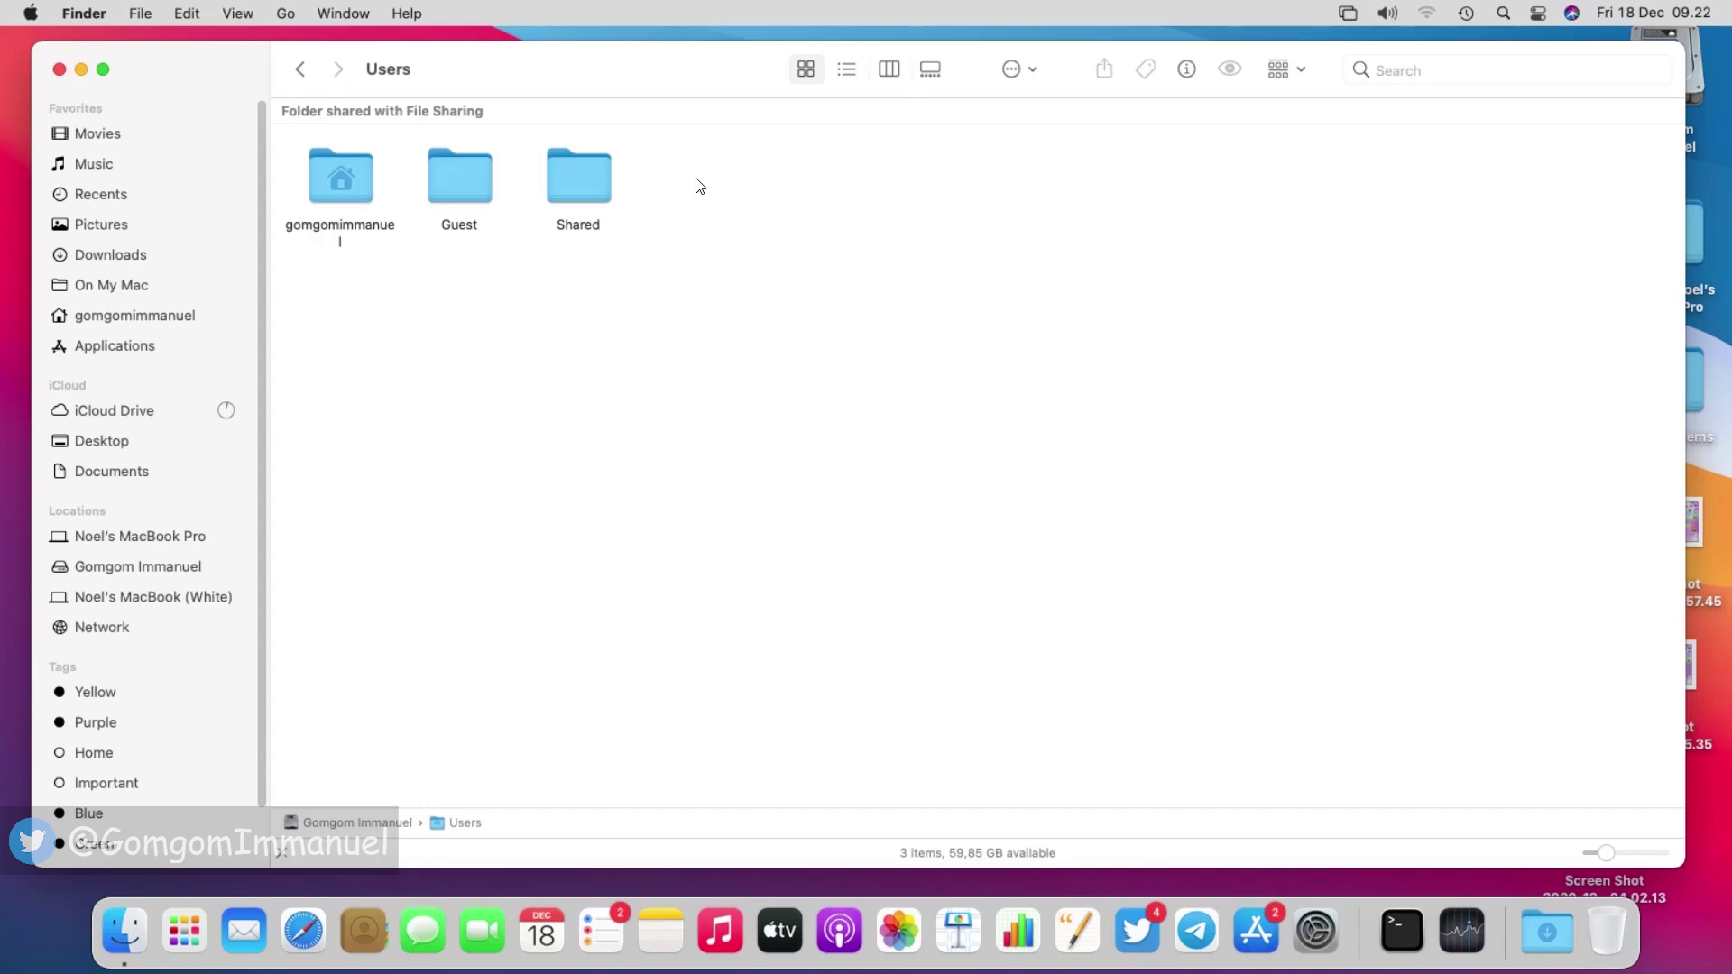
double_click(340, 178)
double_click(340, 181)
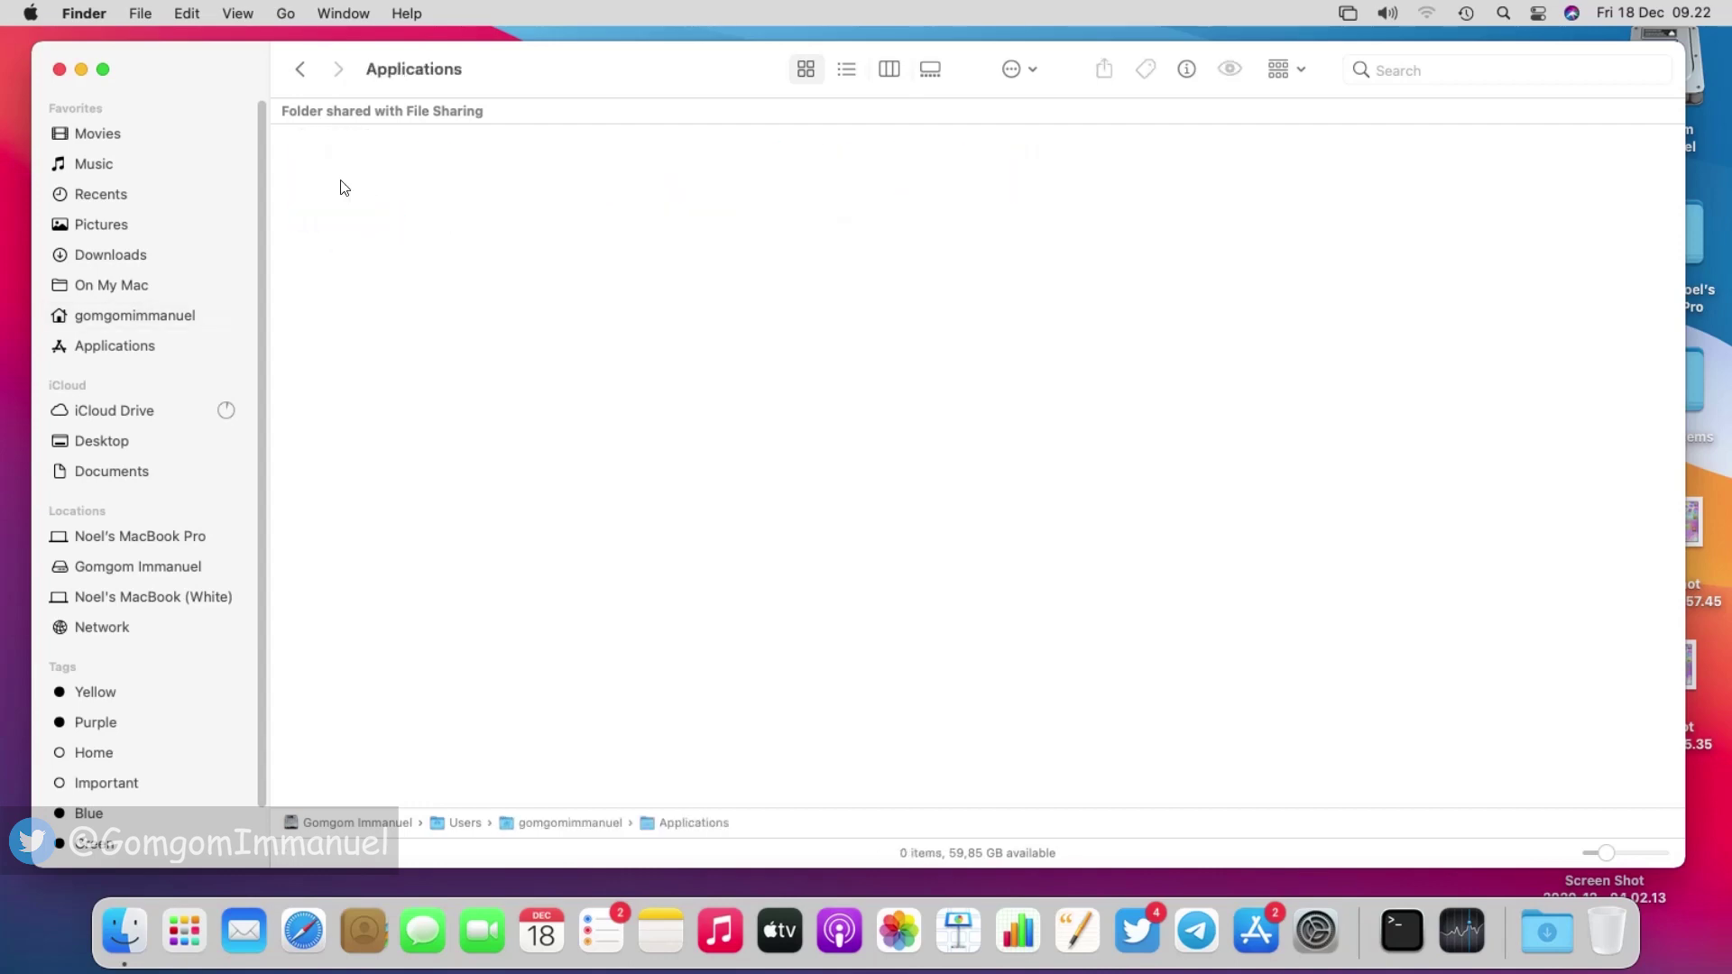
click(300, 69)
double_click(452, 185)
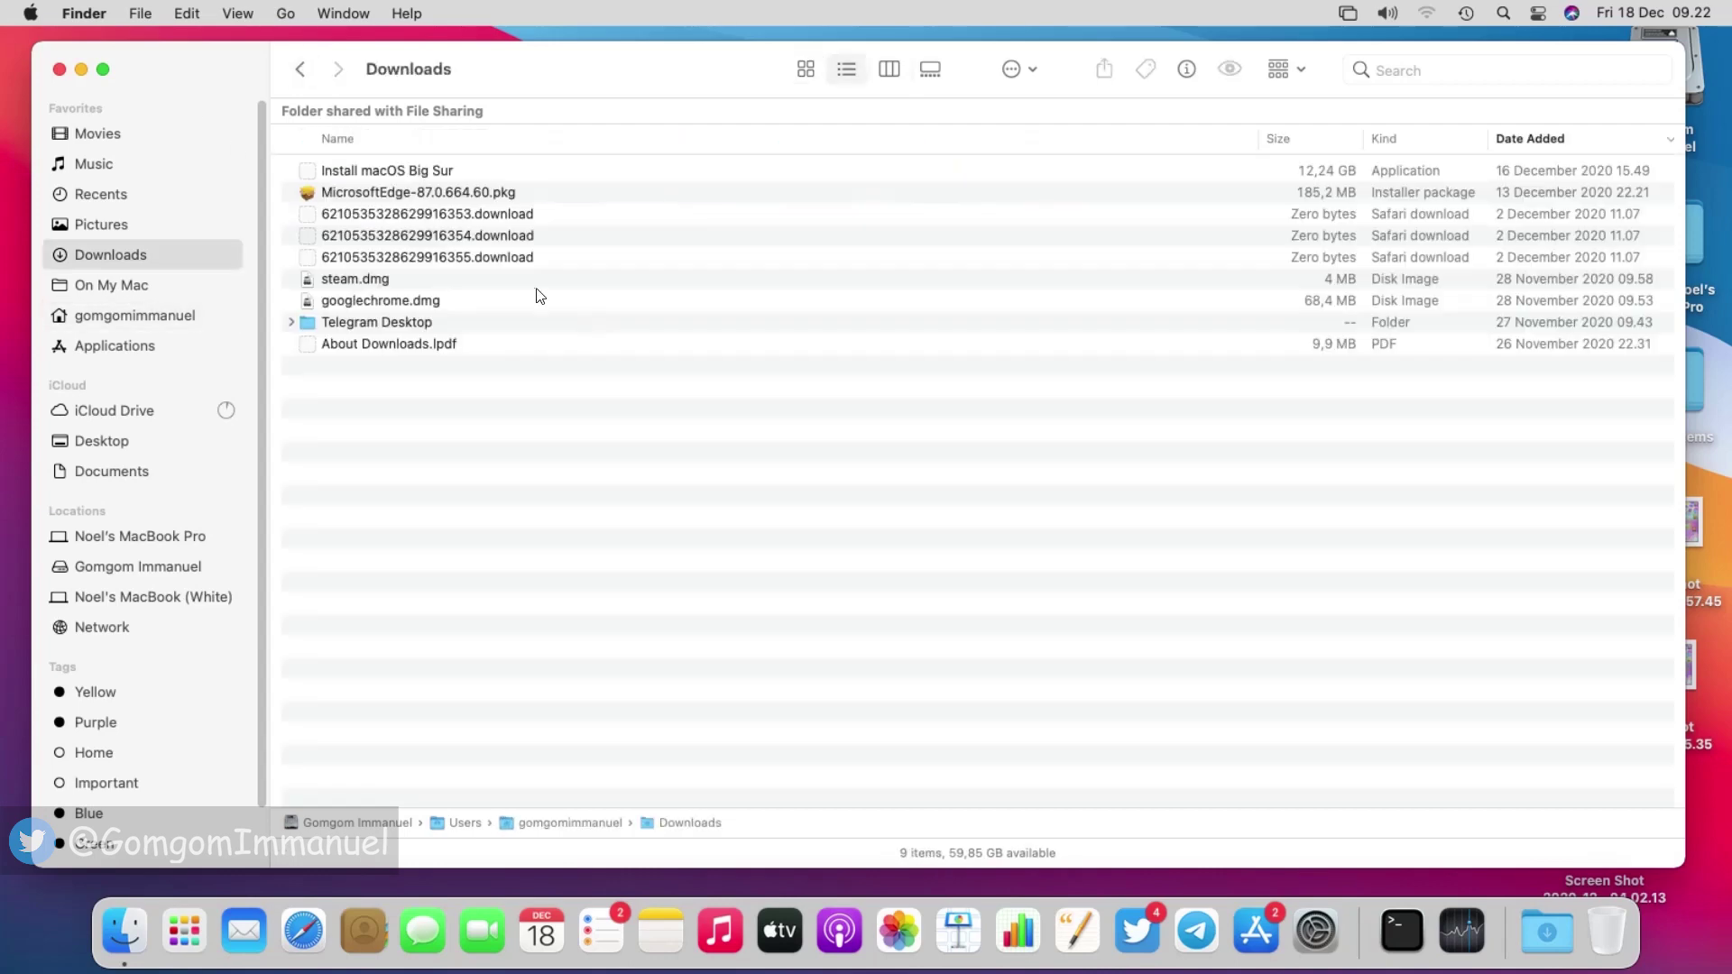
Step: Show the file information for Install macOS Big Sur in Downloads and close it
click(383, 171)
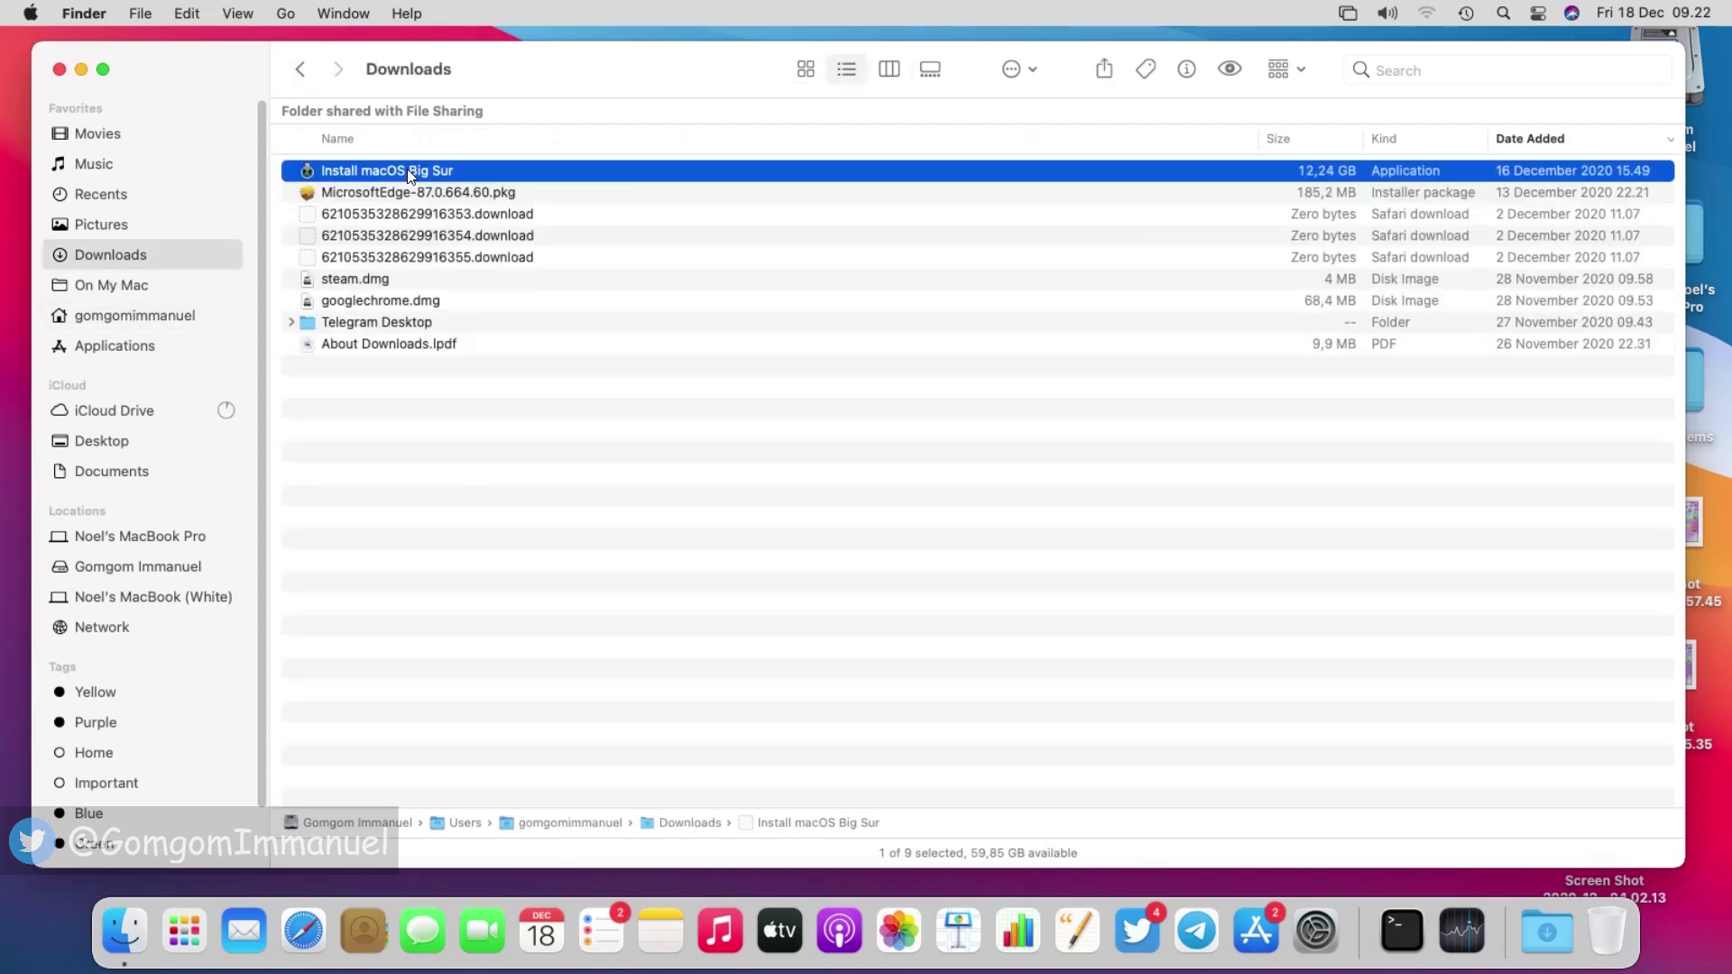
click(1186, 69)
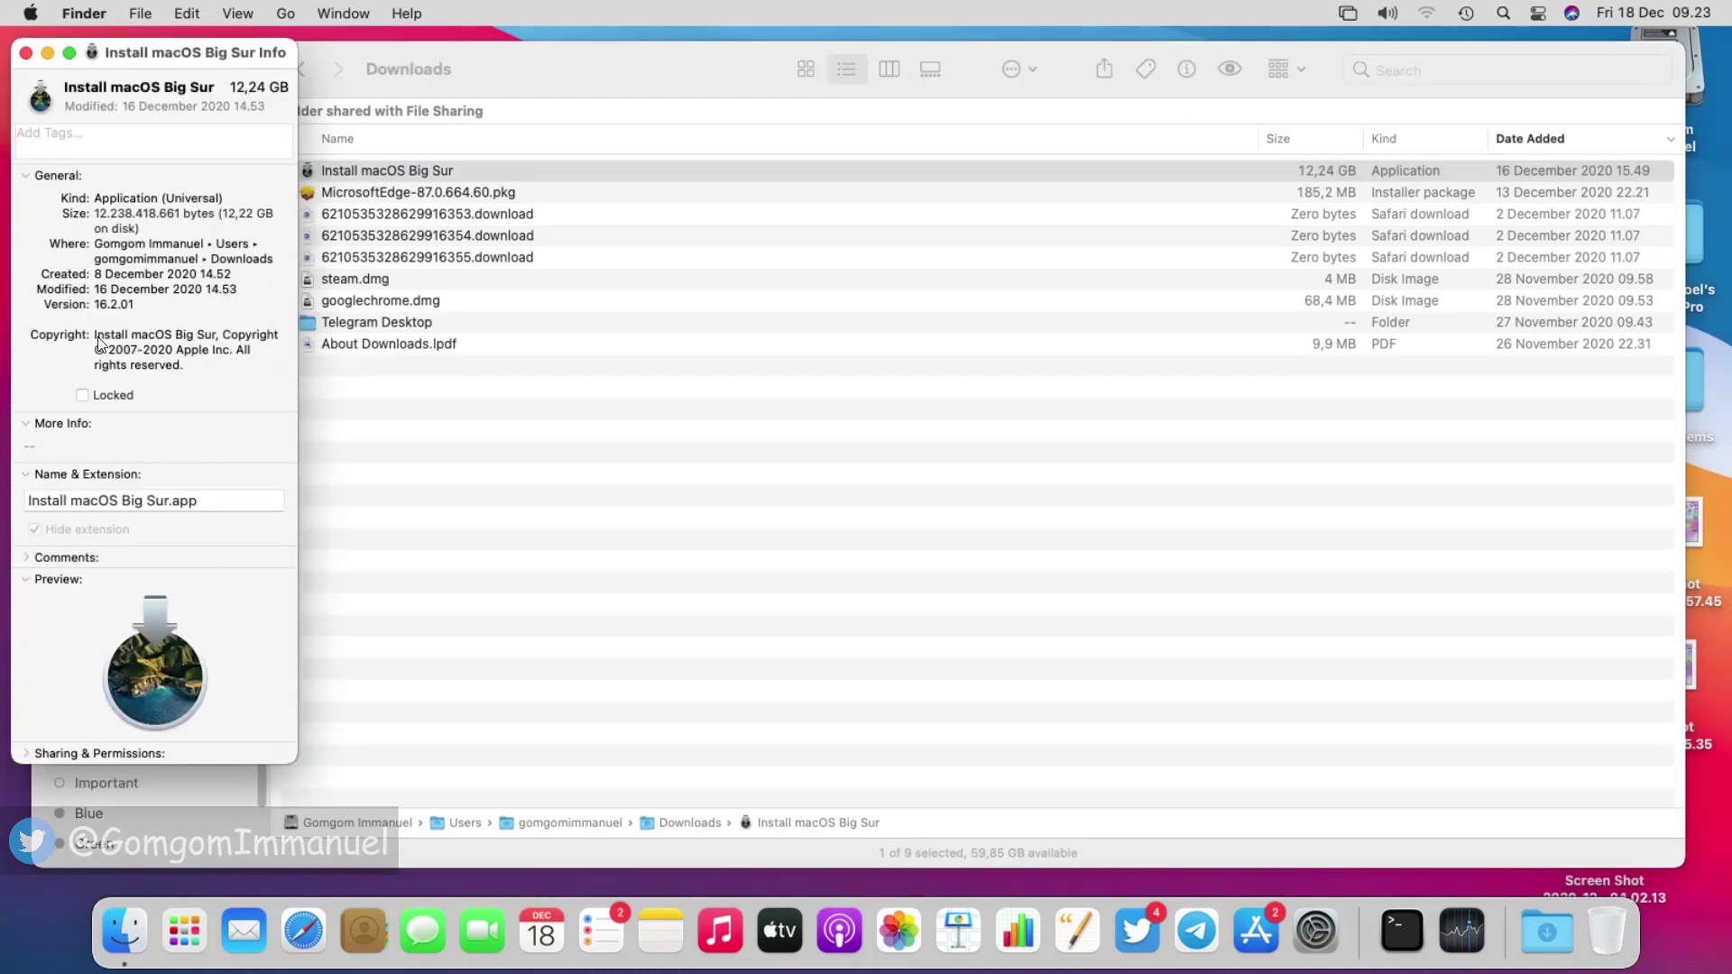
click(25, 52)
Step: Preview the white MacBook and acer-aspire-r5 in the Network location in gallery view, and switch back to icon view
click(102, 627)
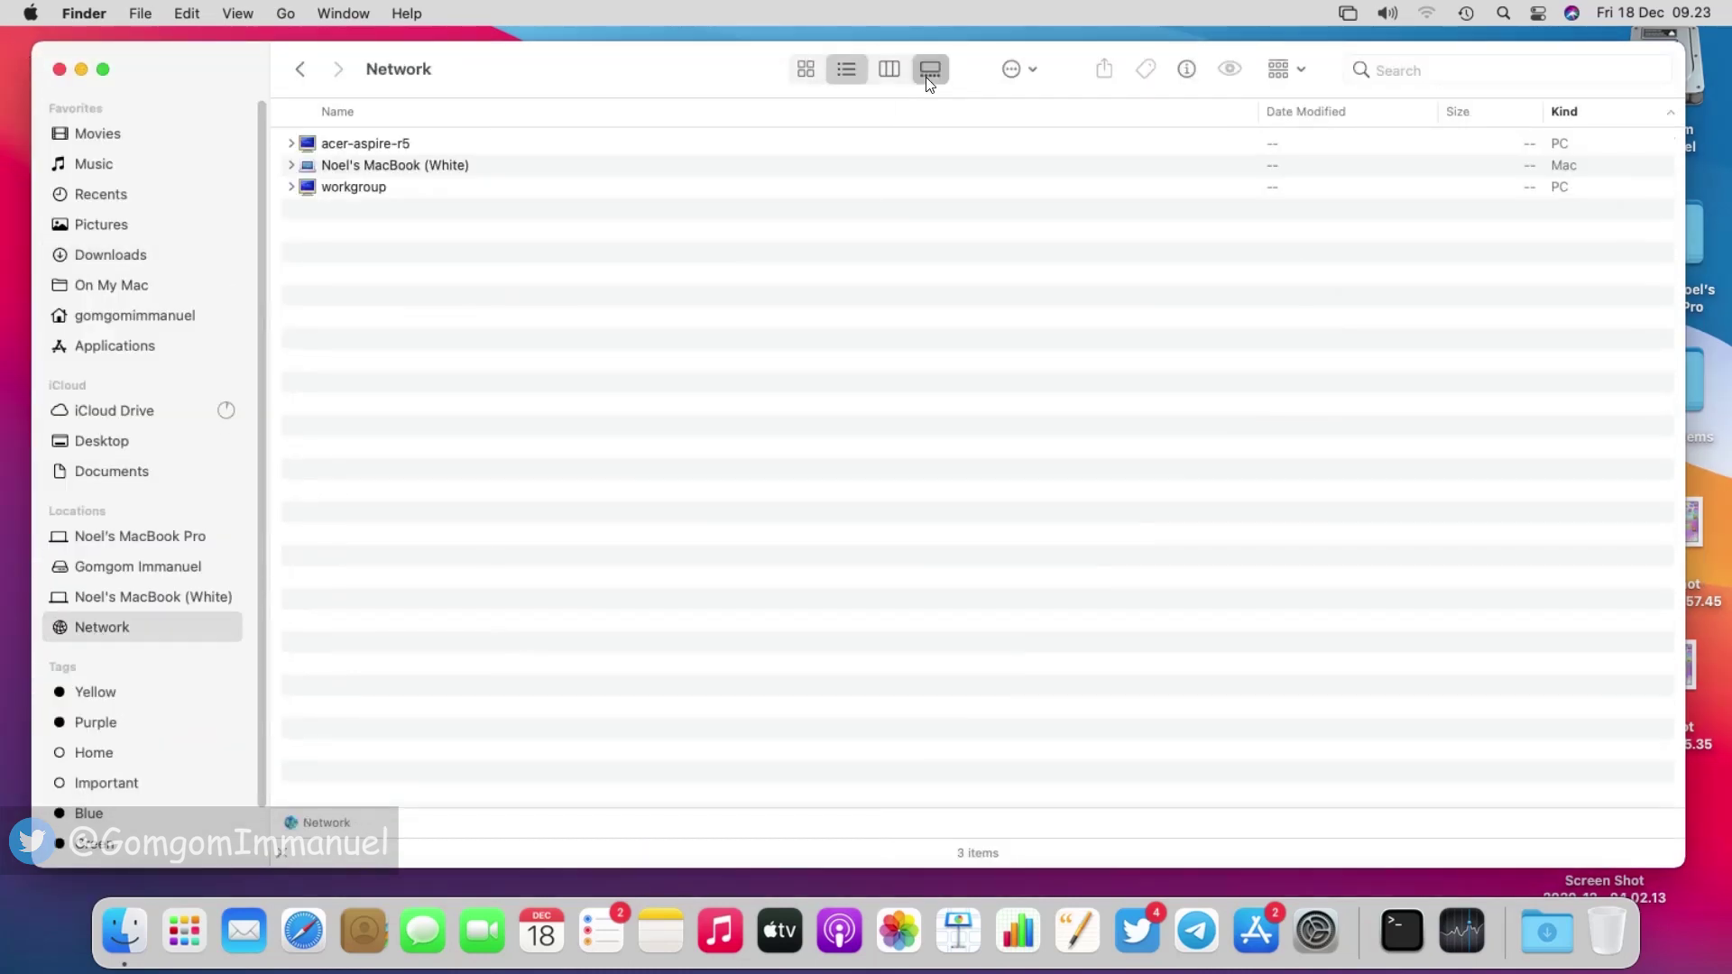
click(926, 78)
click(370, 773)
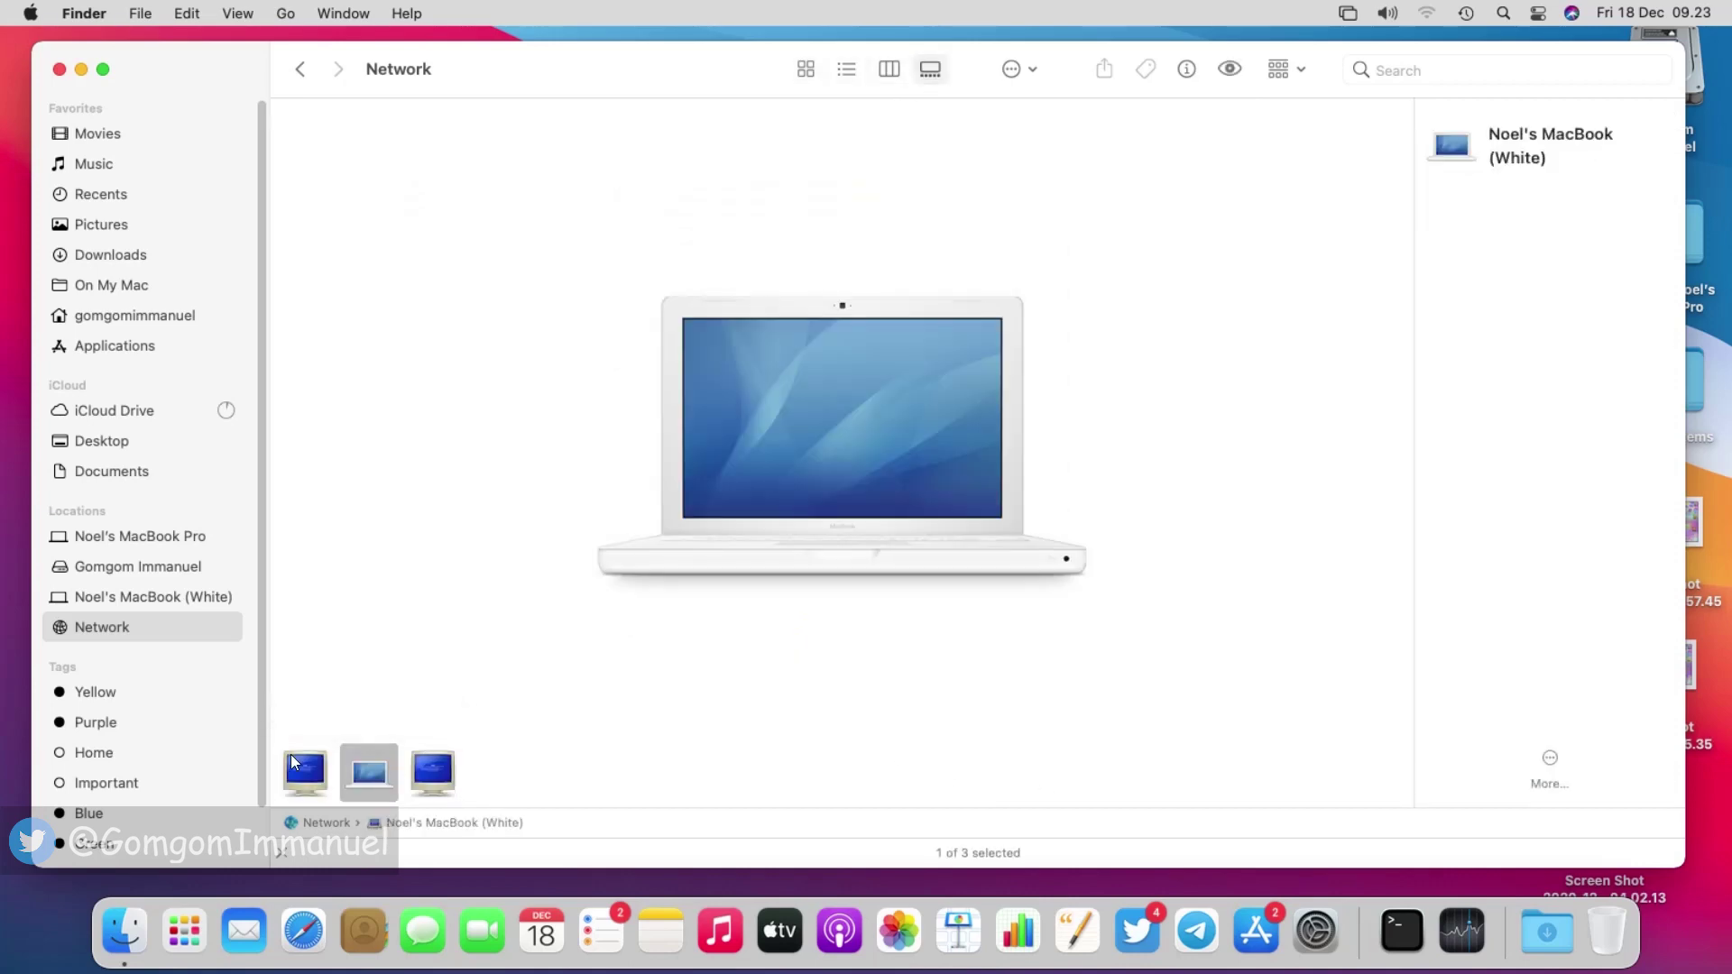
click(290, 755)
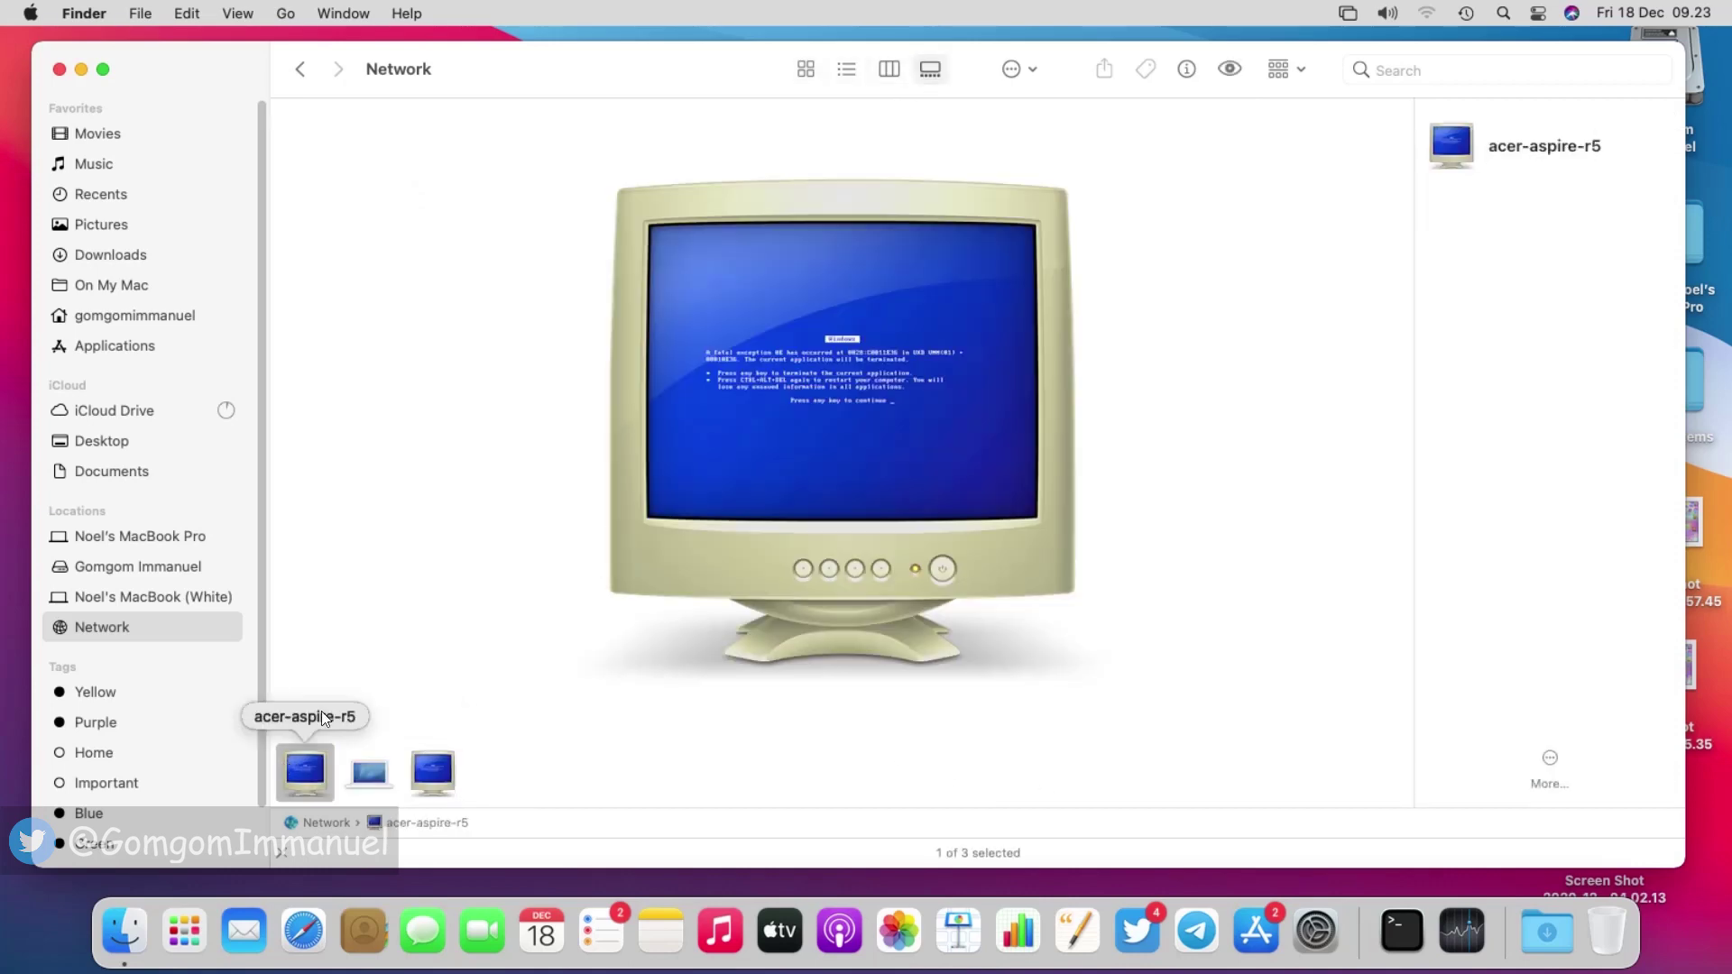
click(806, 73)
Step: Examine the Utilities folder inside the startup disk's Applications folder, and close the Finder window
click(184, 544)
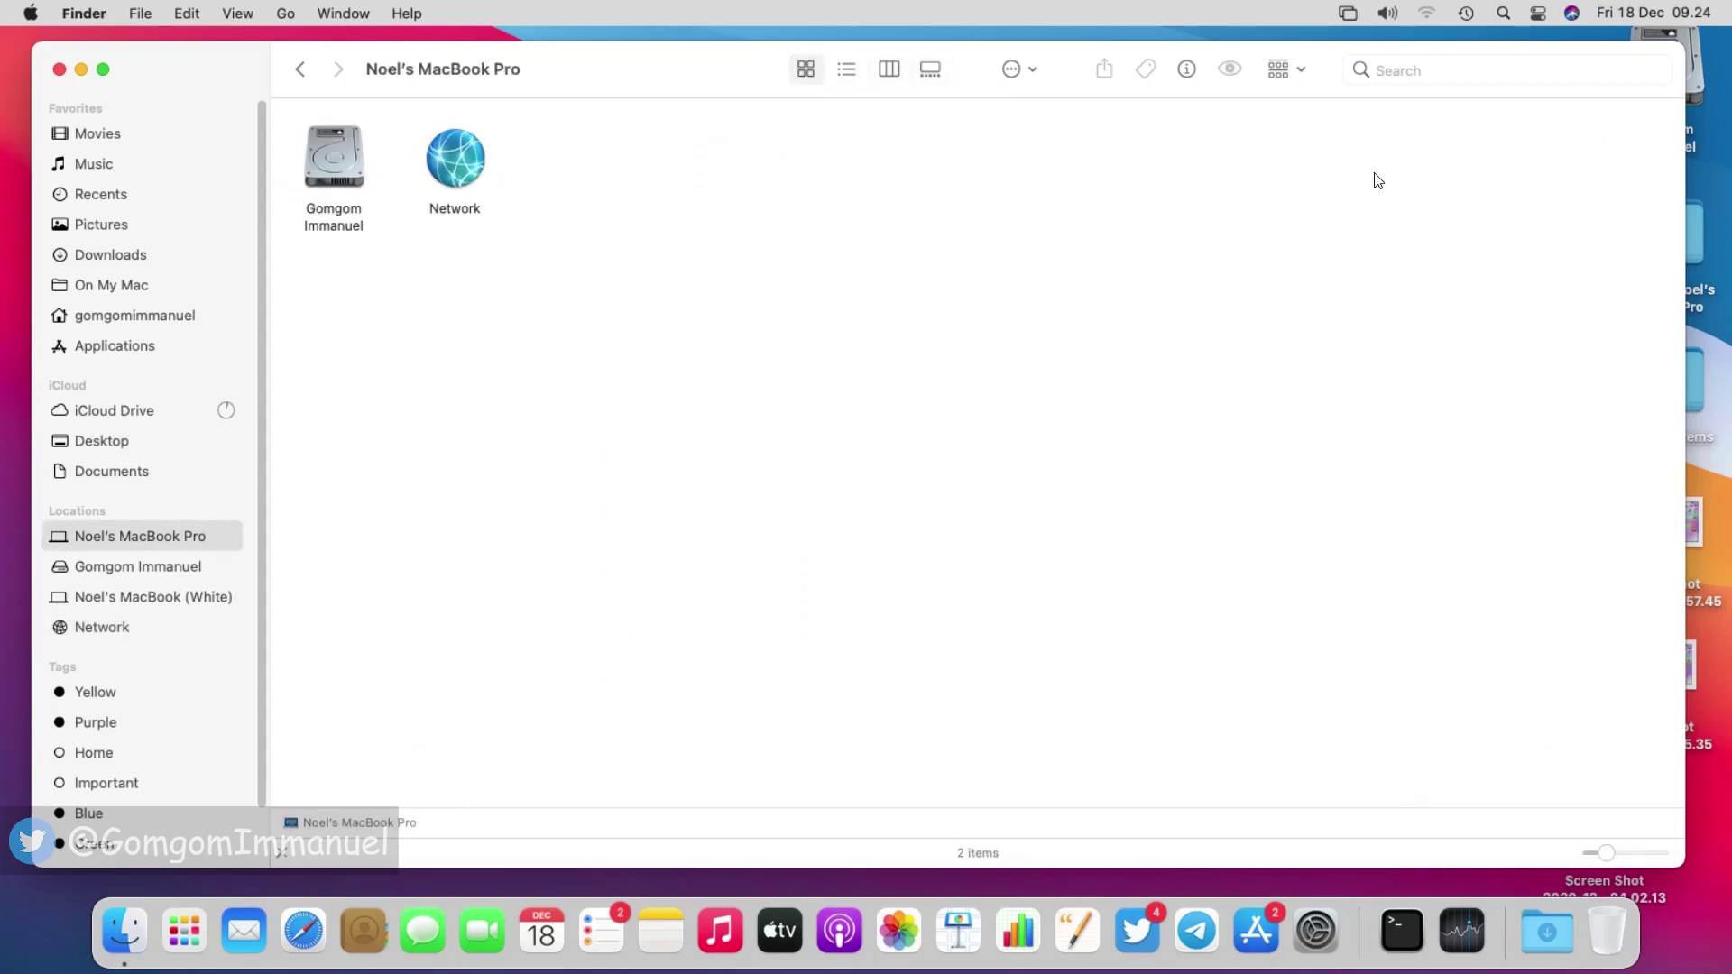
drag(1628, 852, 1660, 851)
double_click(351, 193)
double_click(352, 194)
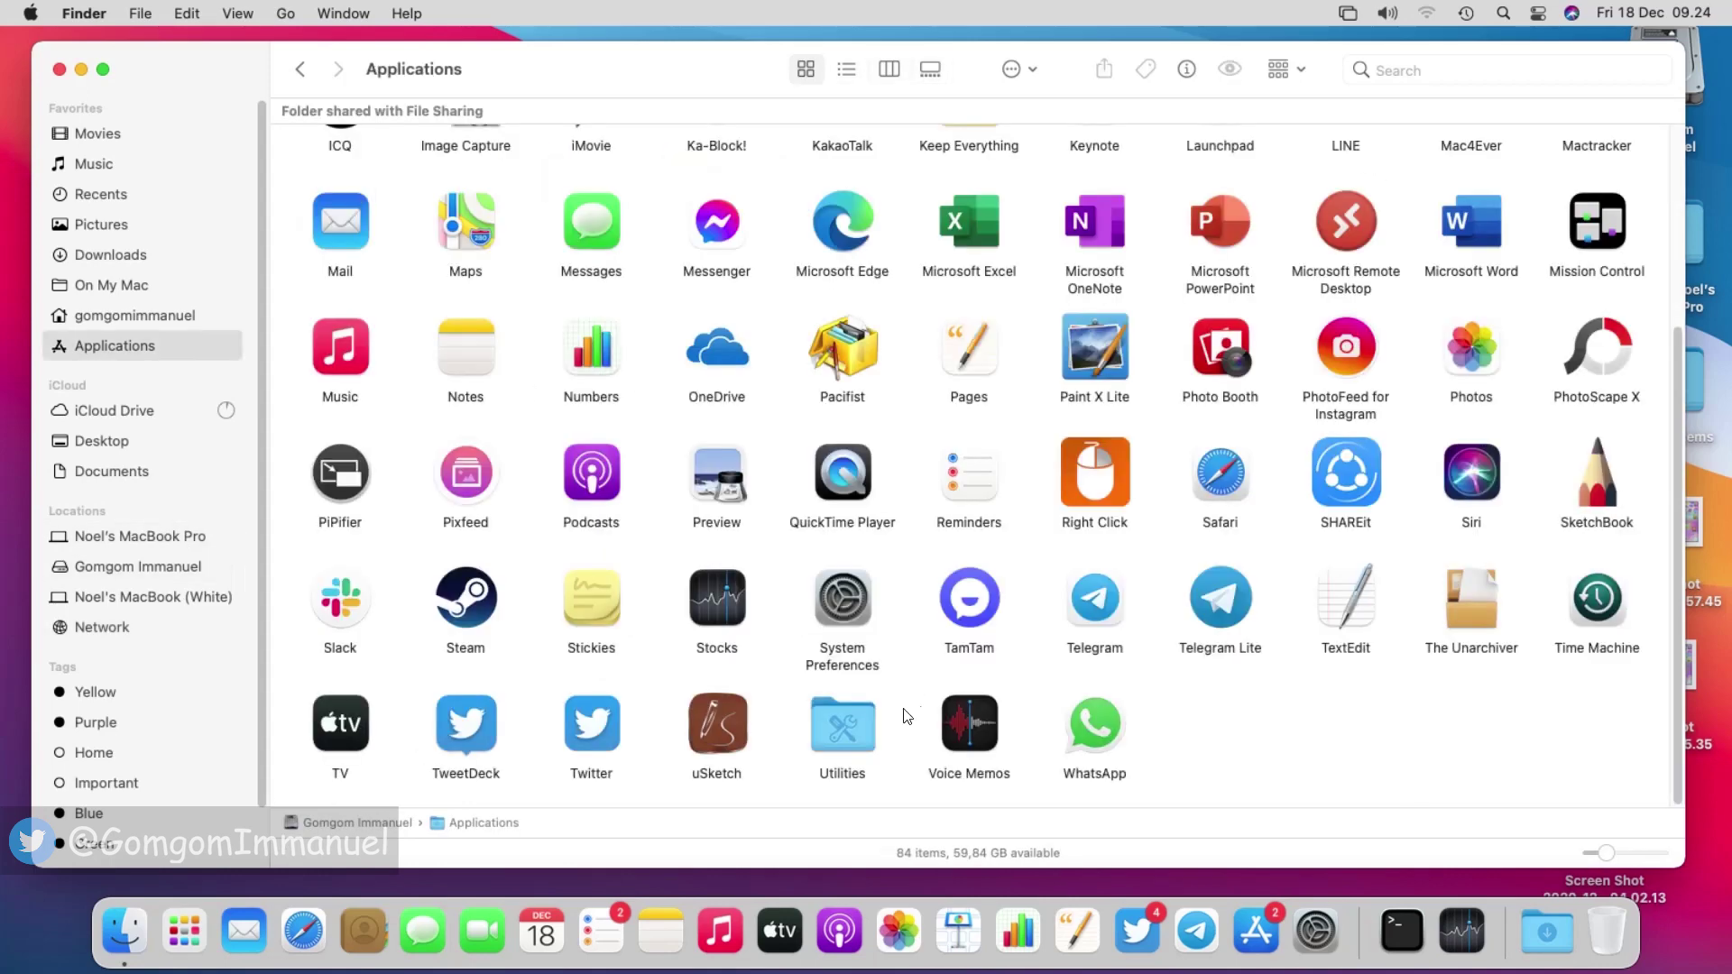
click(848, 704)
double_click(848, 703)
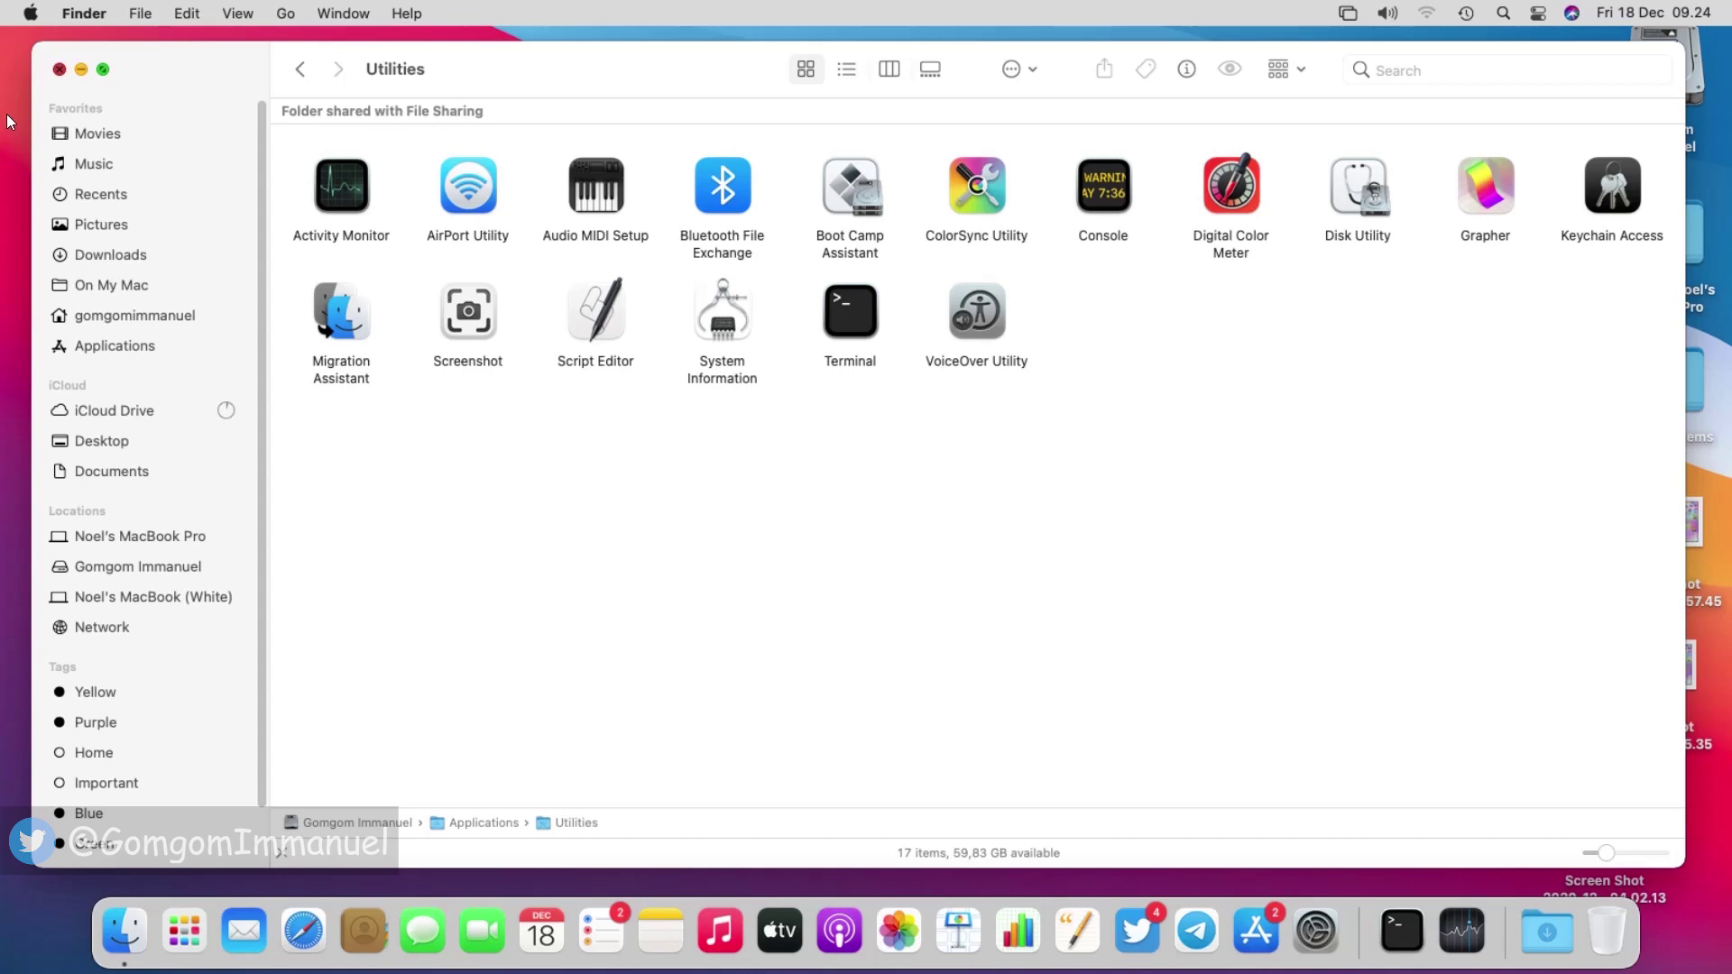
click(60, 70)
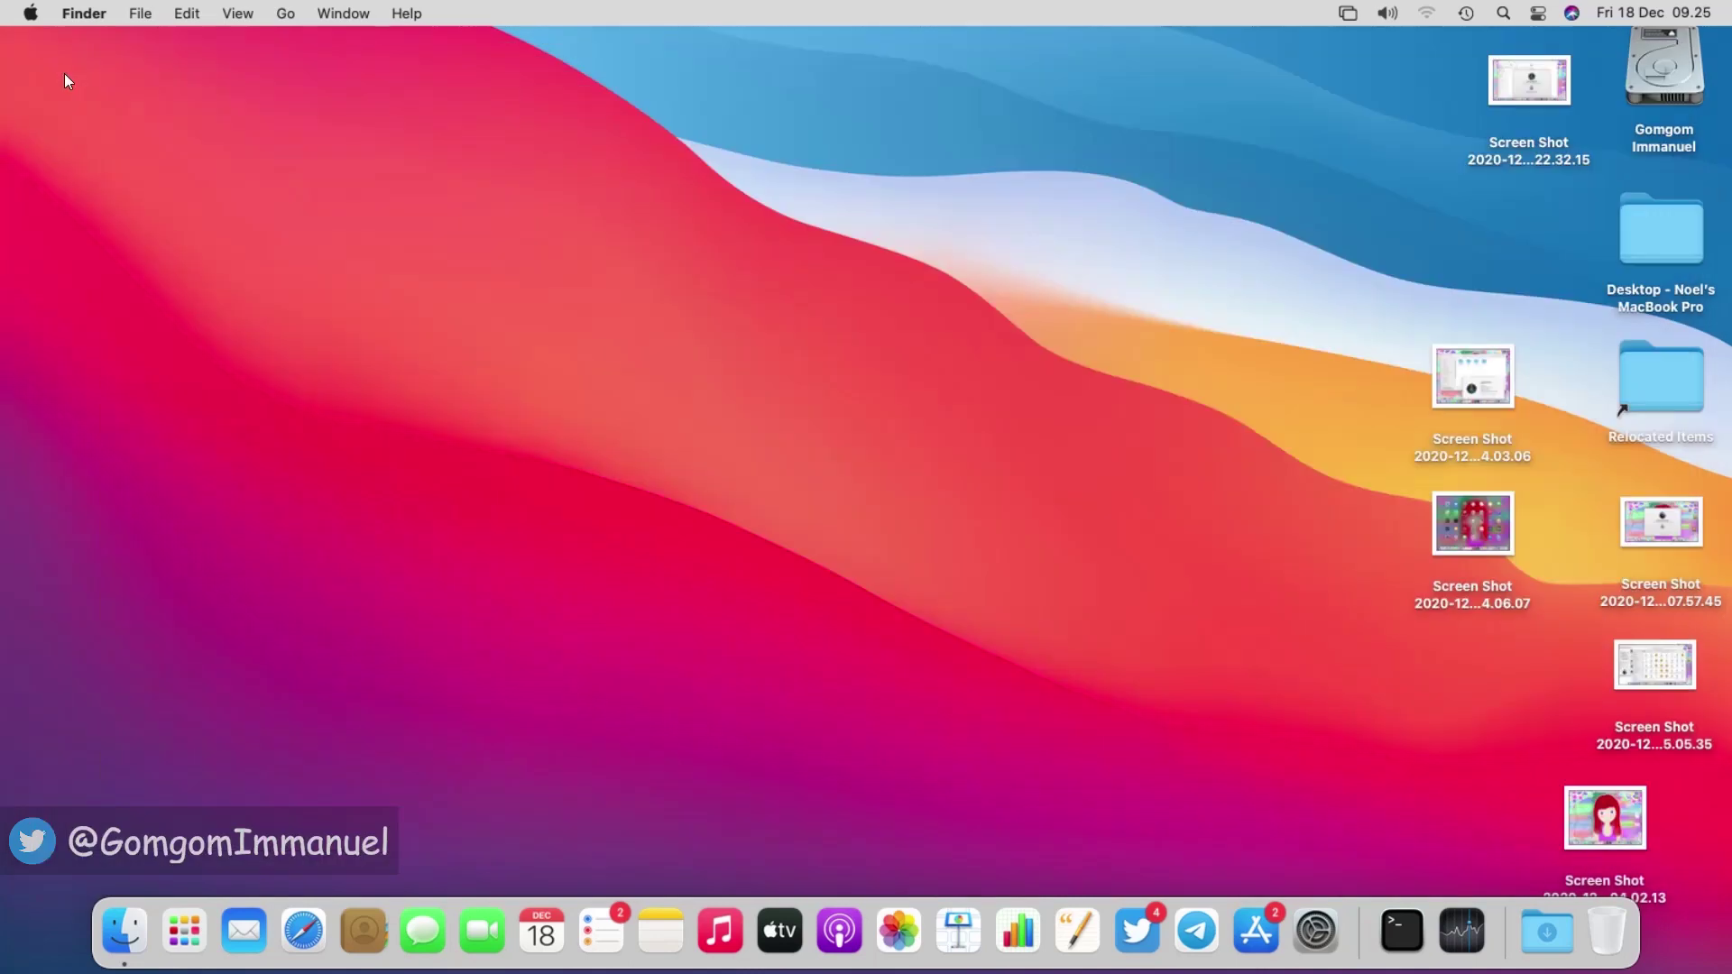
Step: Turn the Dock's automatic hiding on to demonstrate it, and turn it off again
right_click(1360, 933)
click(1362, 748)
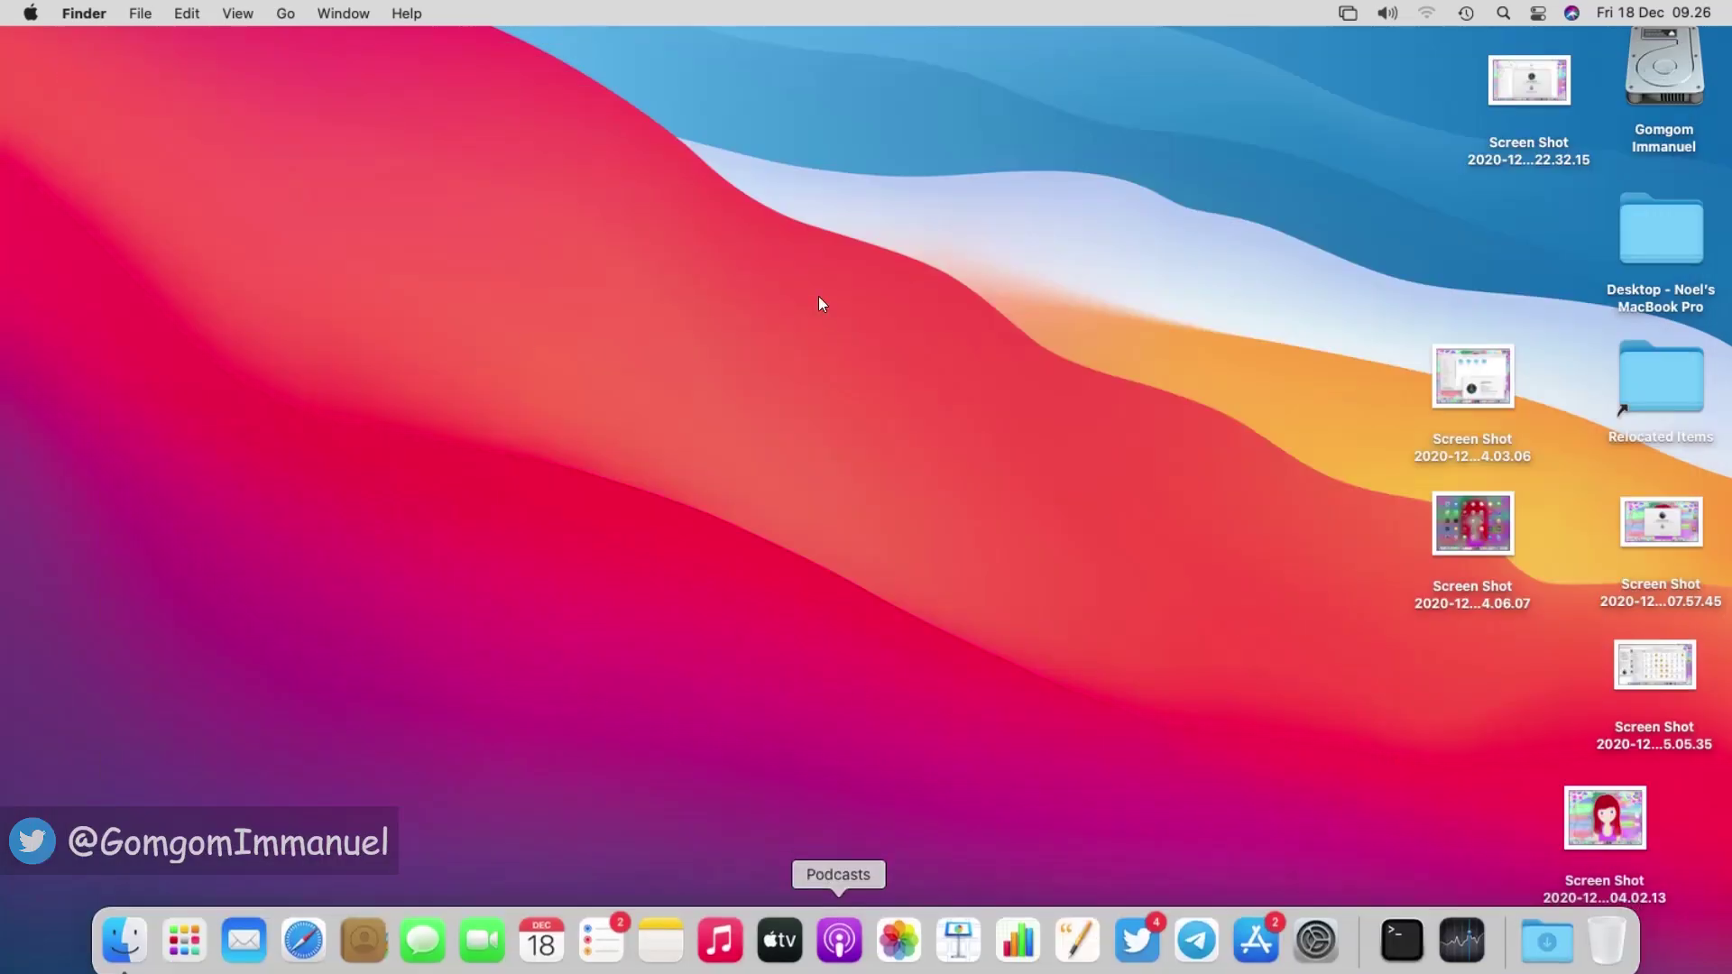
right_click(1360, 934)
click(1394, 750)
Step: Turn Dock magnification on, demonstrate it on the application icons, and turn it off again
right_click(1356, 933)
click(1431, 773)
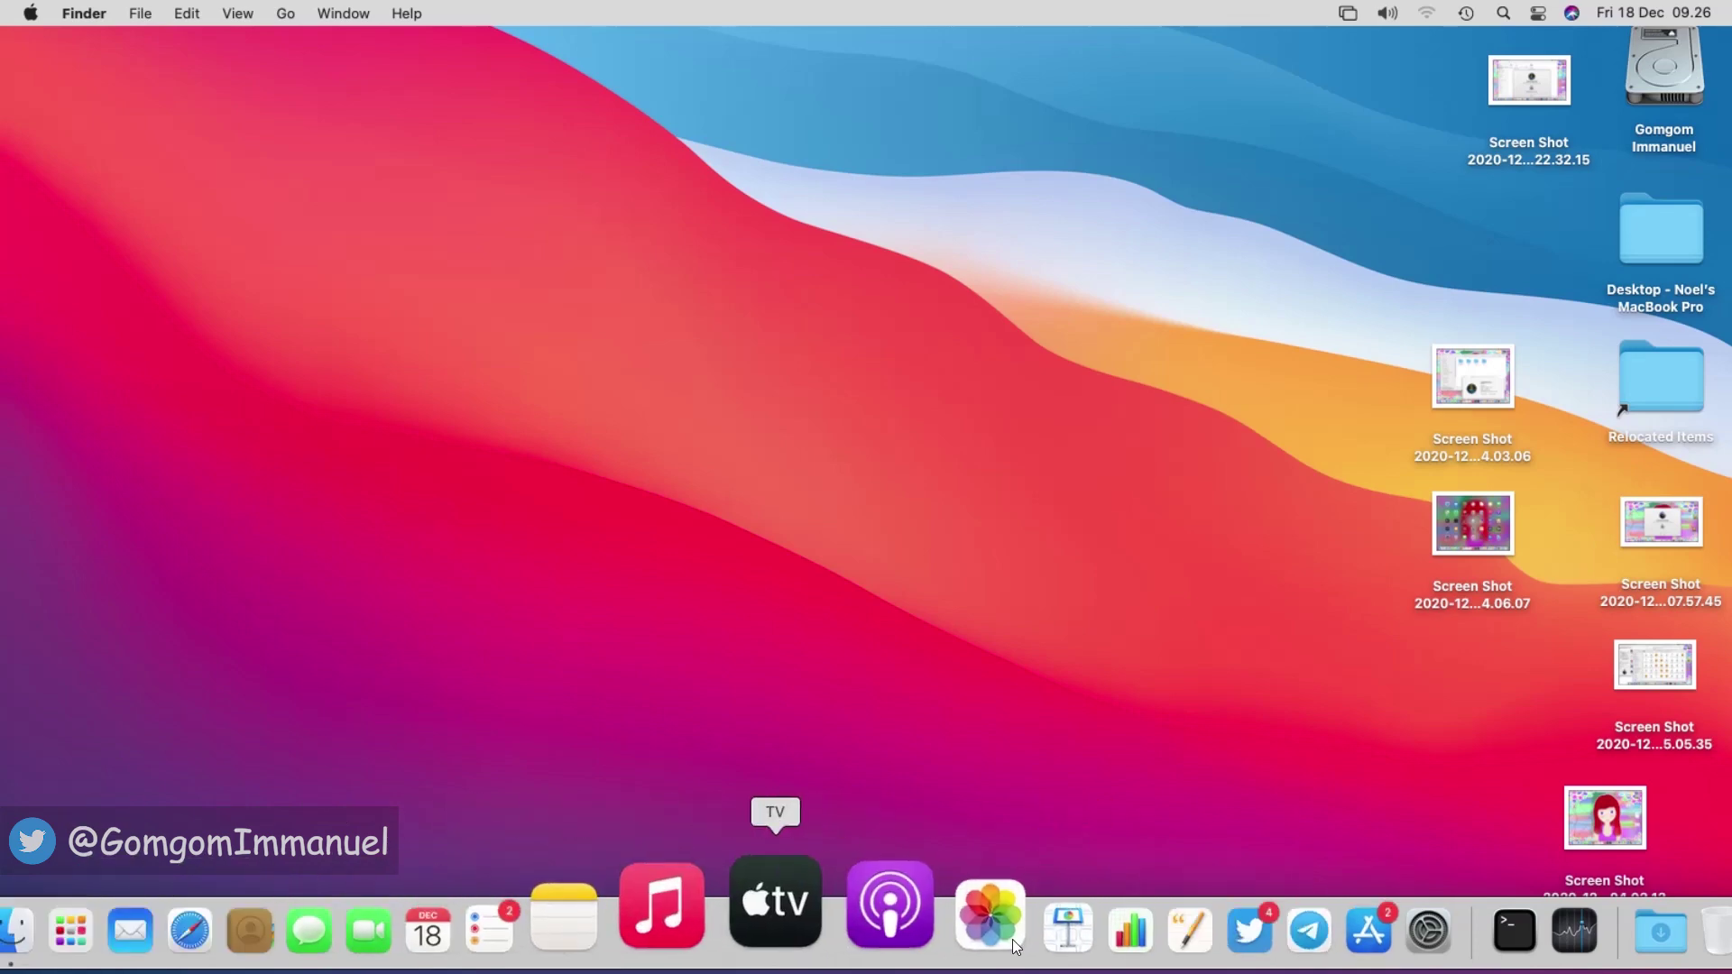
right_click(1361, 938)
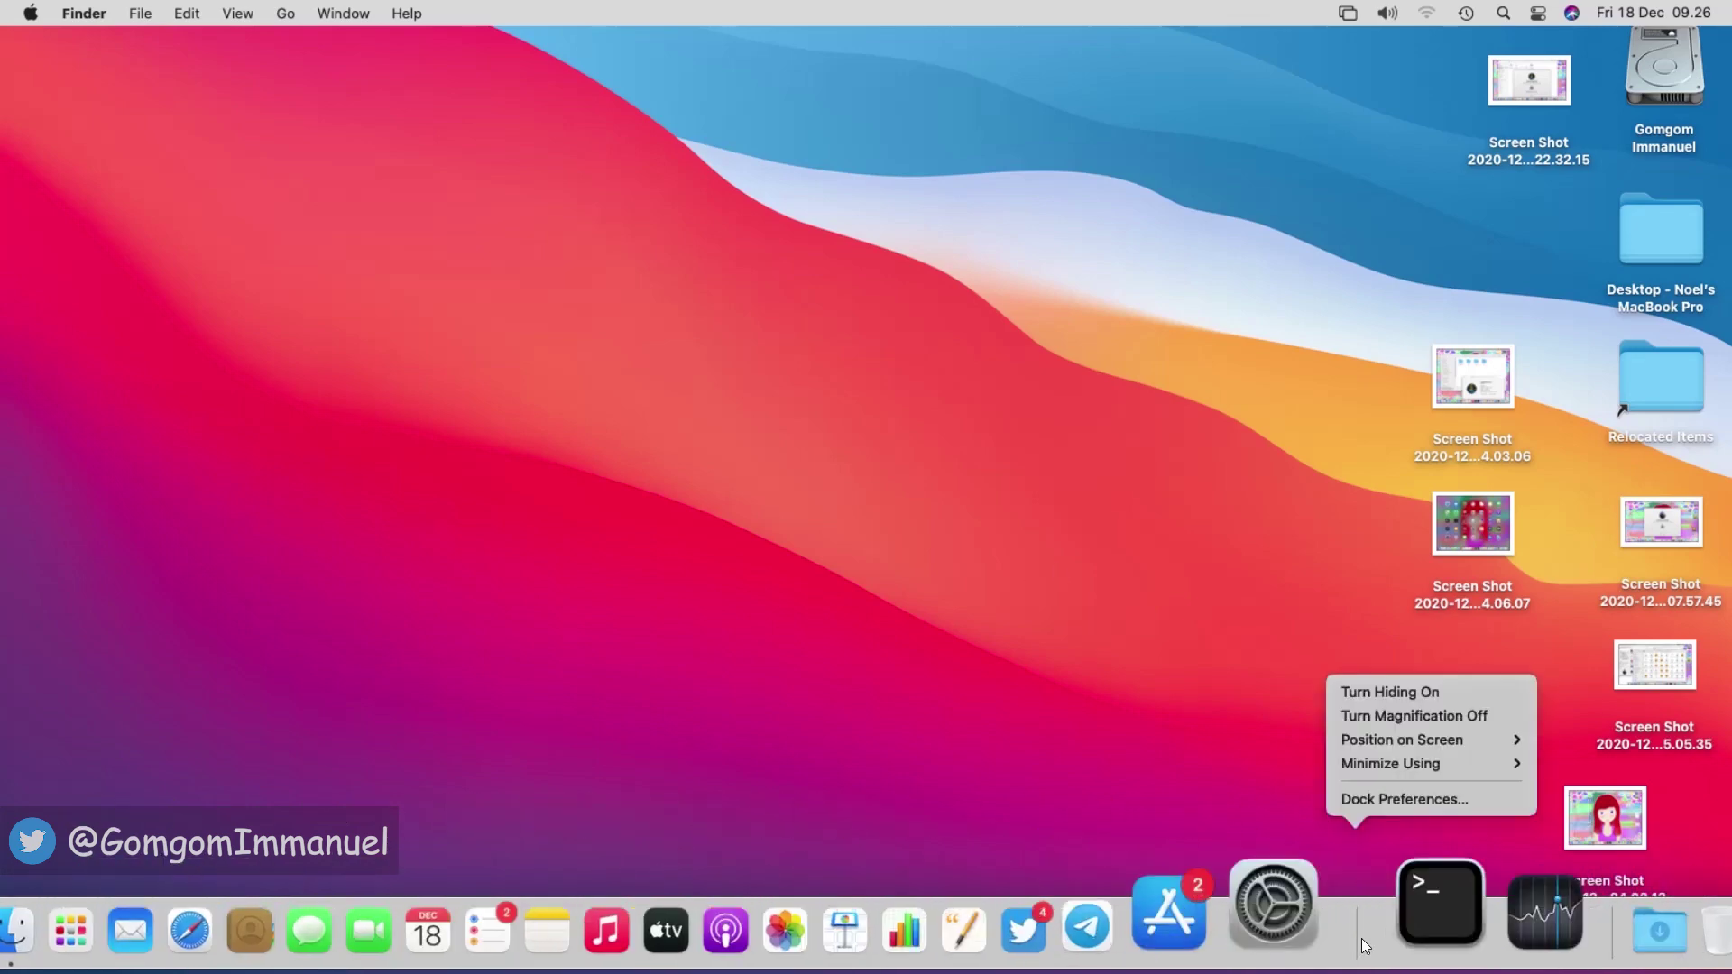
click(1413, 715)
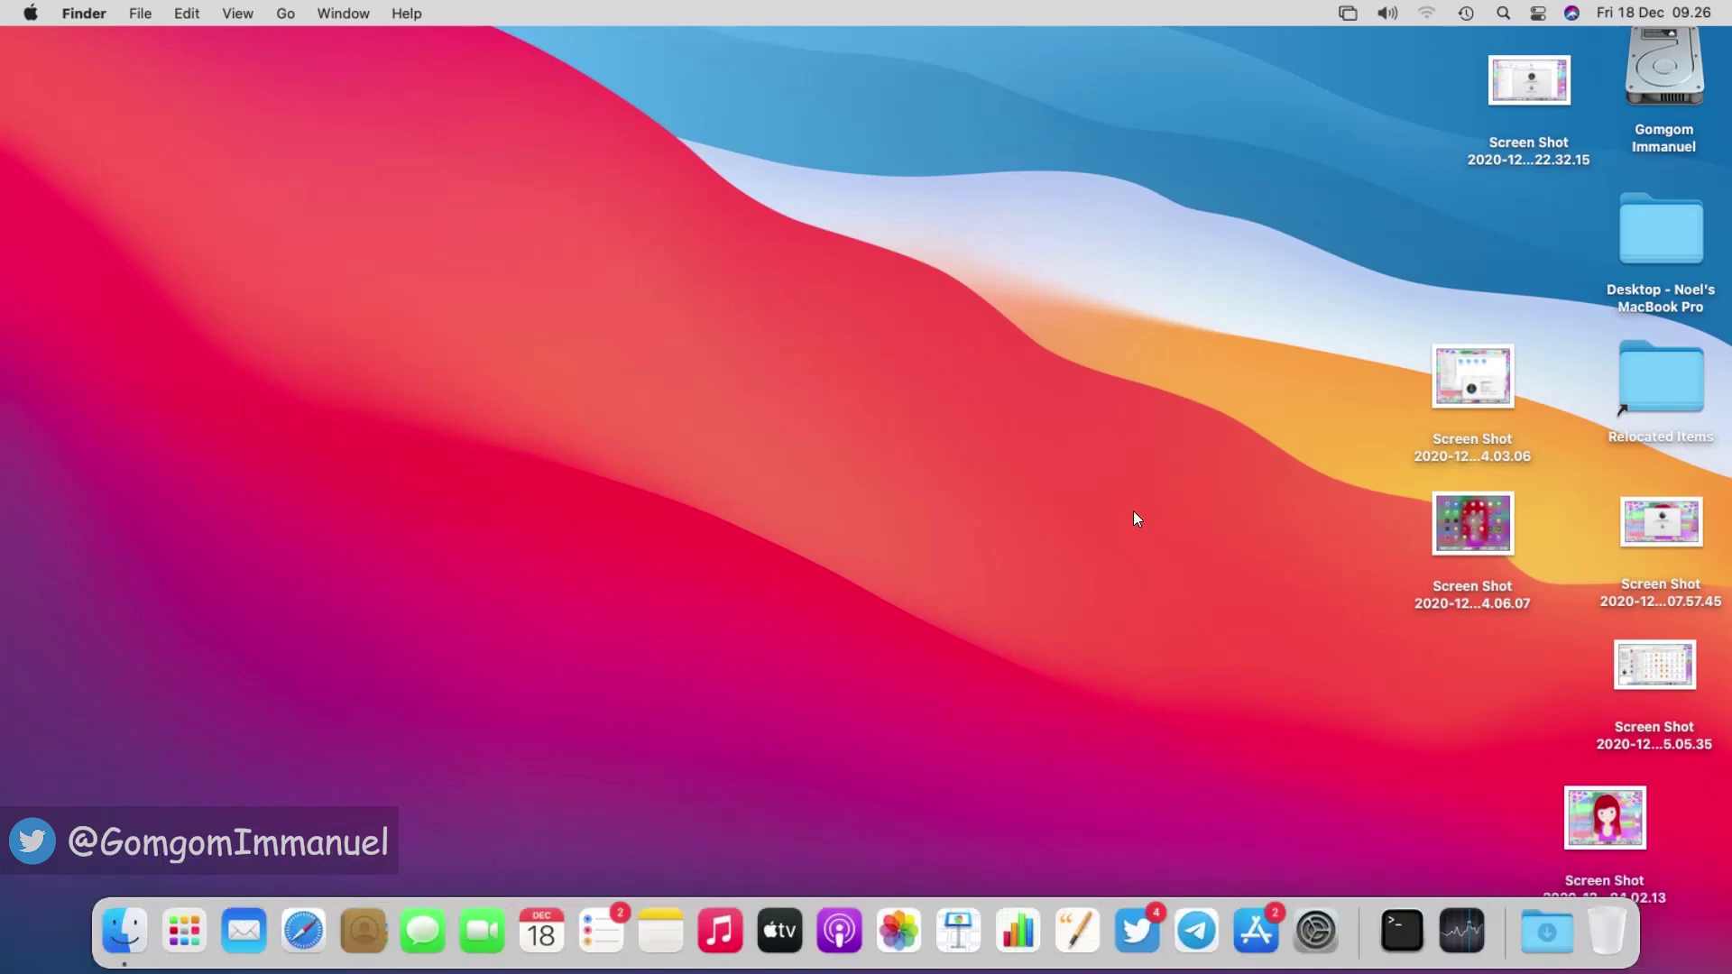
Step: Review the system's Recent Items list of applications, documents and servers, and dismiss it
click(31, 12)
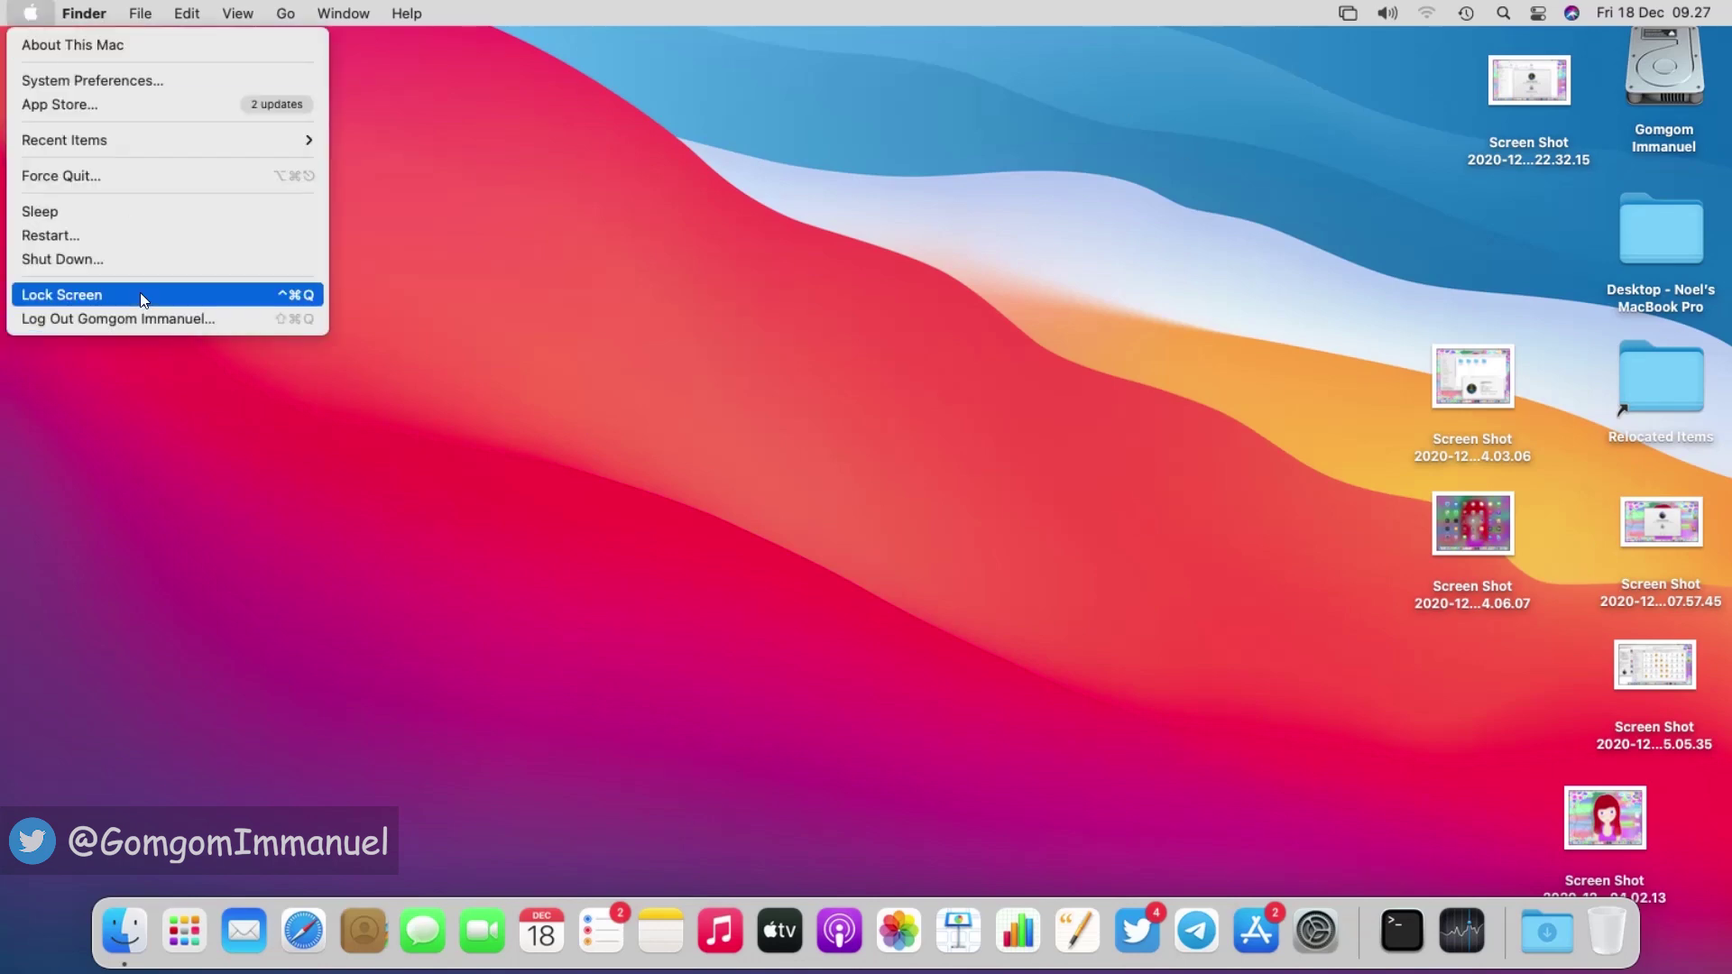
key(Up)
key(Up)
key(Up)
key(Up)
key(Up)
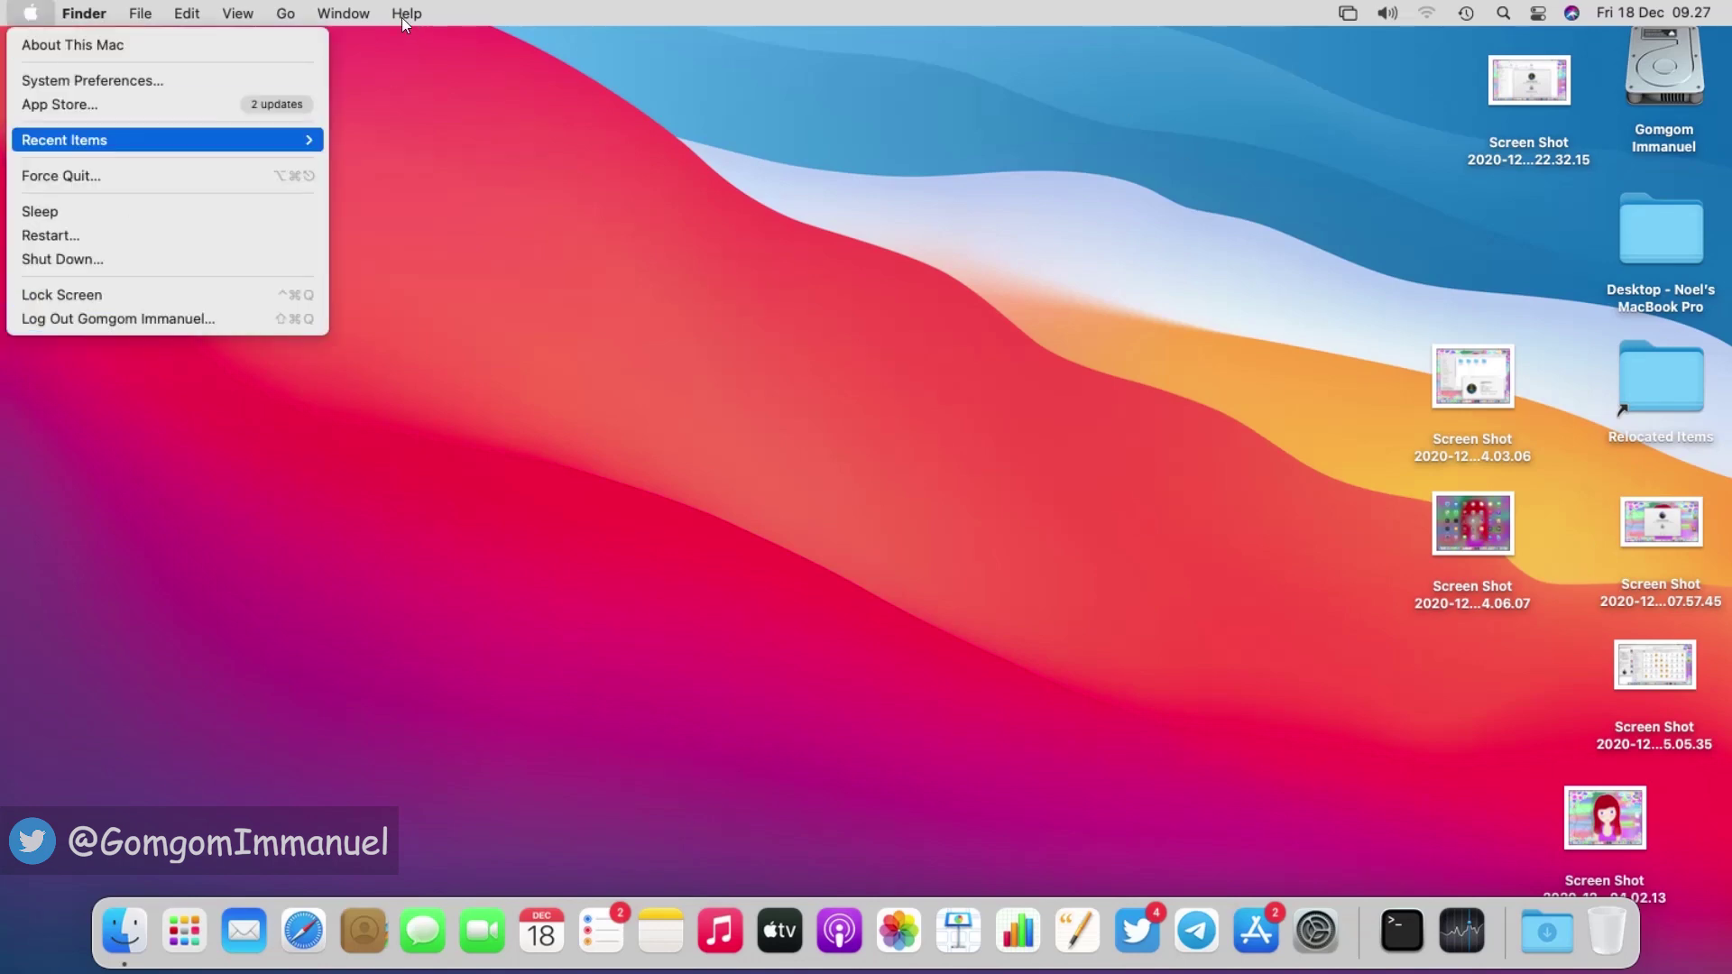
key(Right)
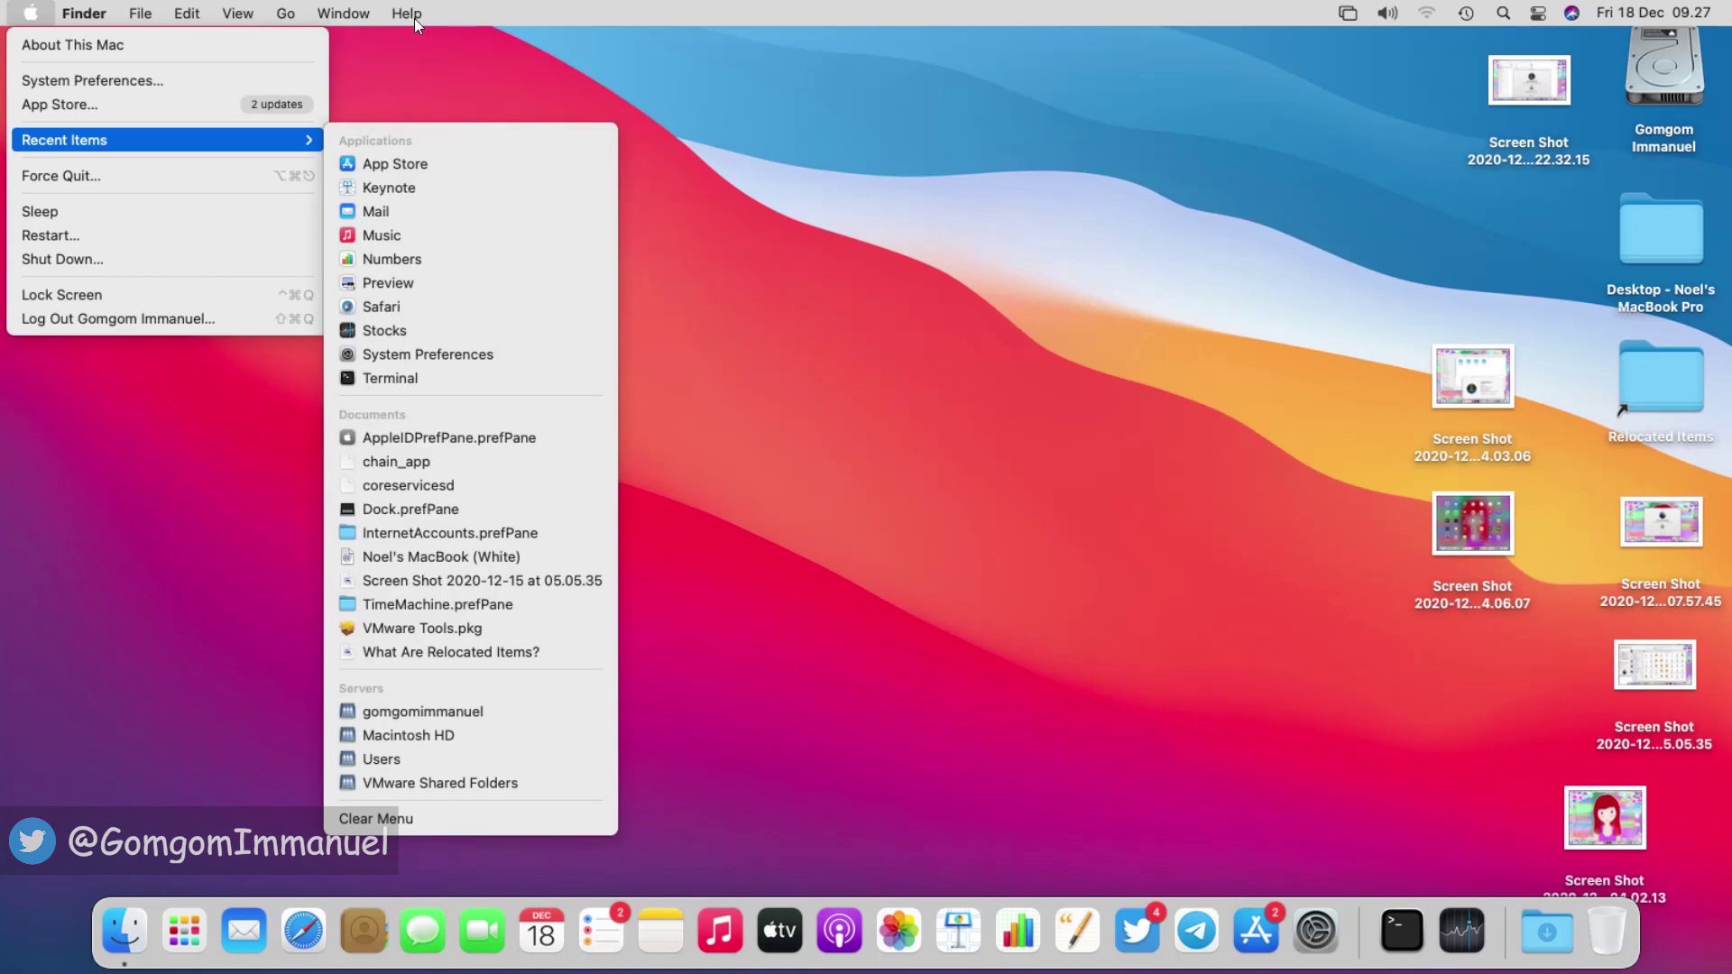
click(414, 17)
click(421, 16)
Step: Shut down macOS and confirm the shutdown
click(30, 13)
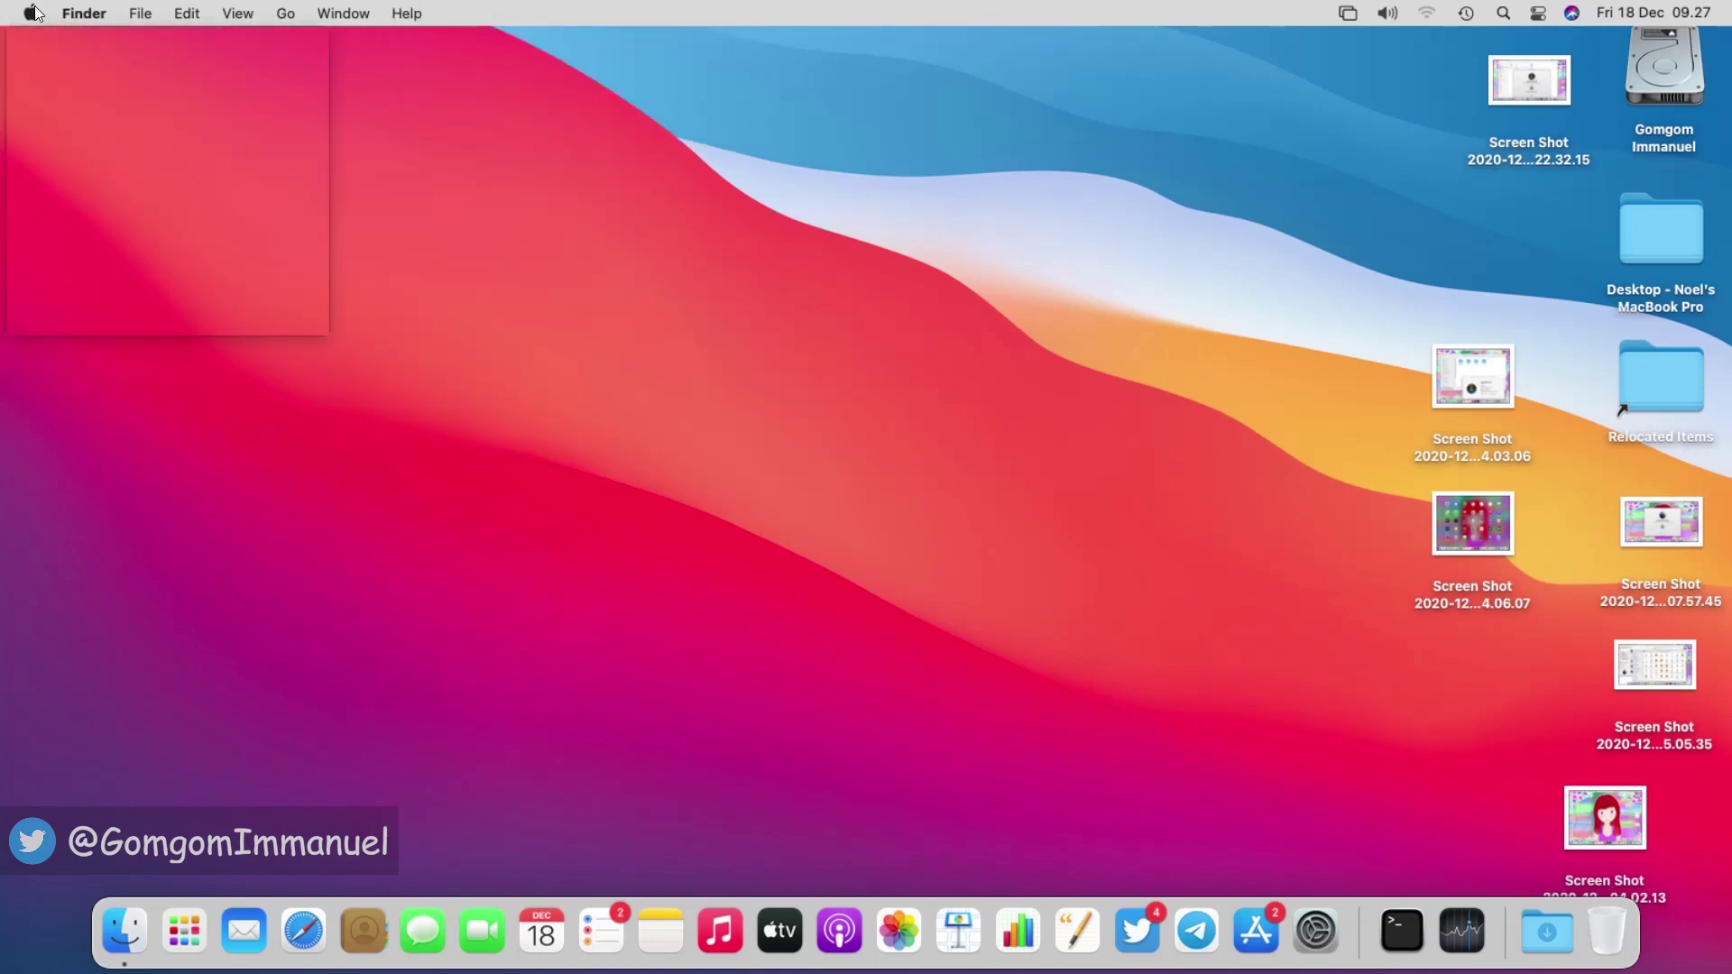
click(31, 12)
click(31, 13)
click(141, 258)
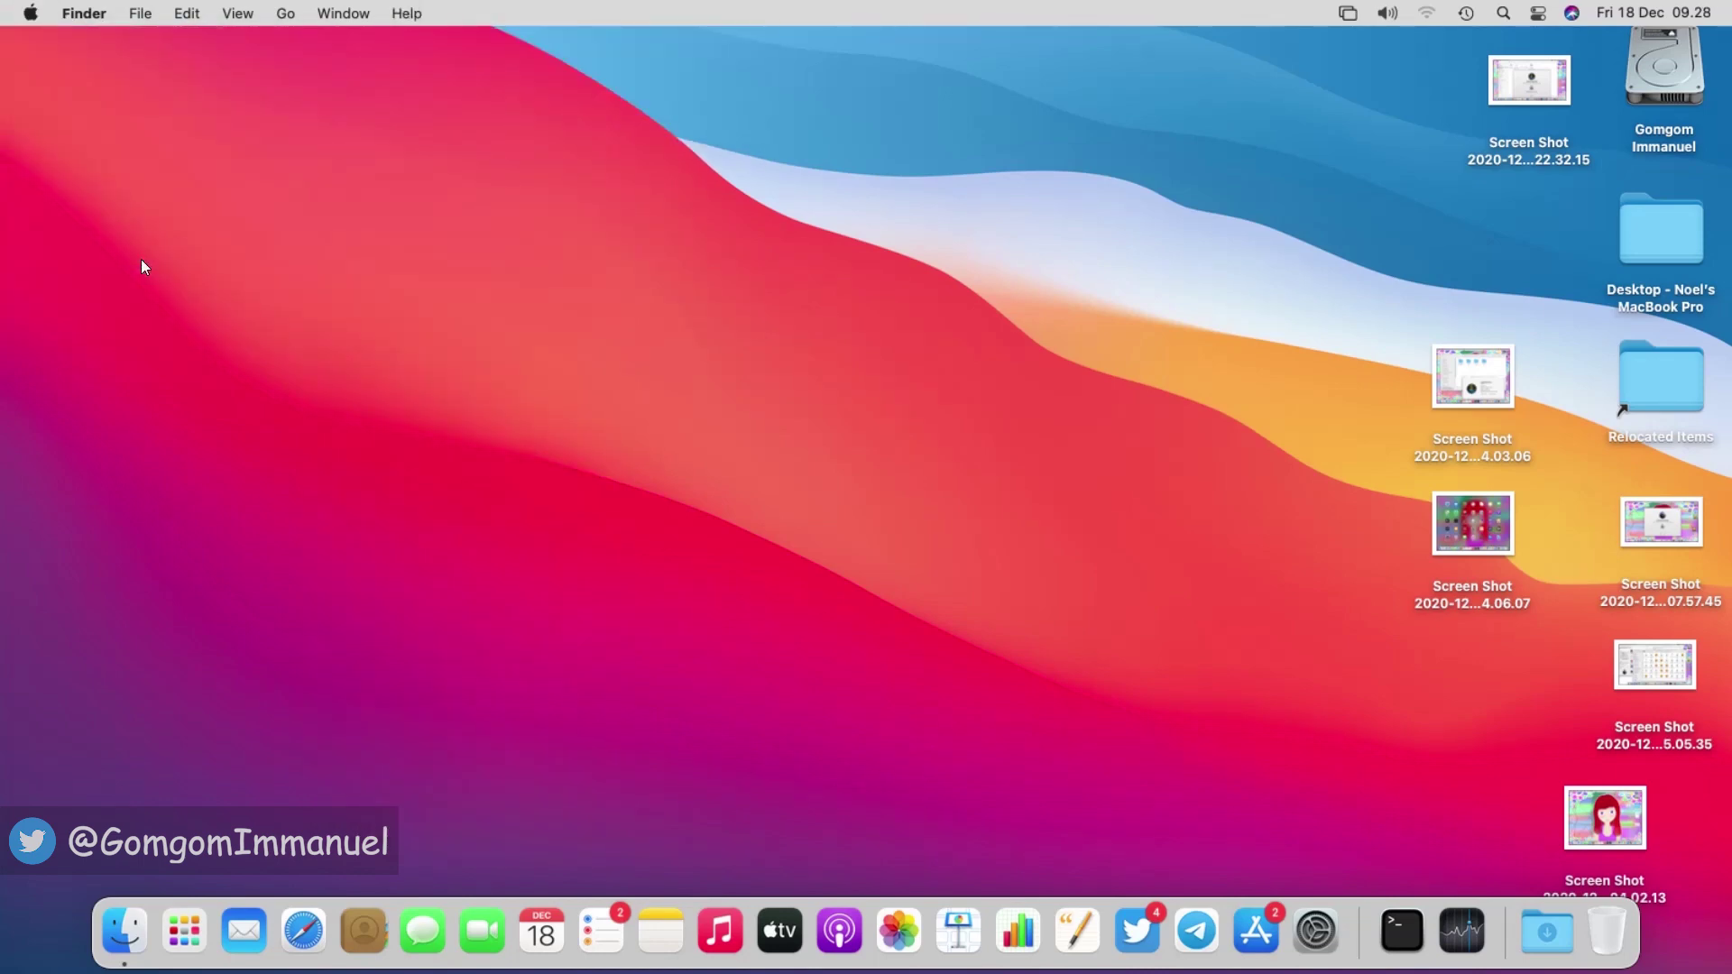
click(1027, 354)
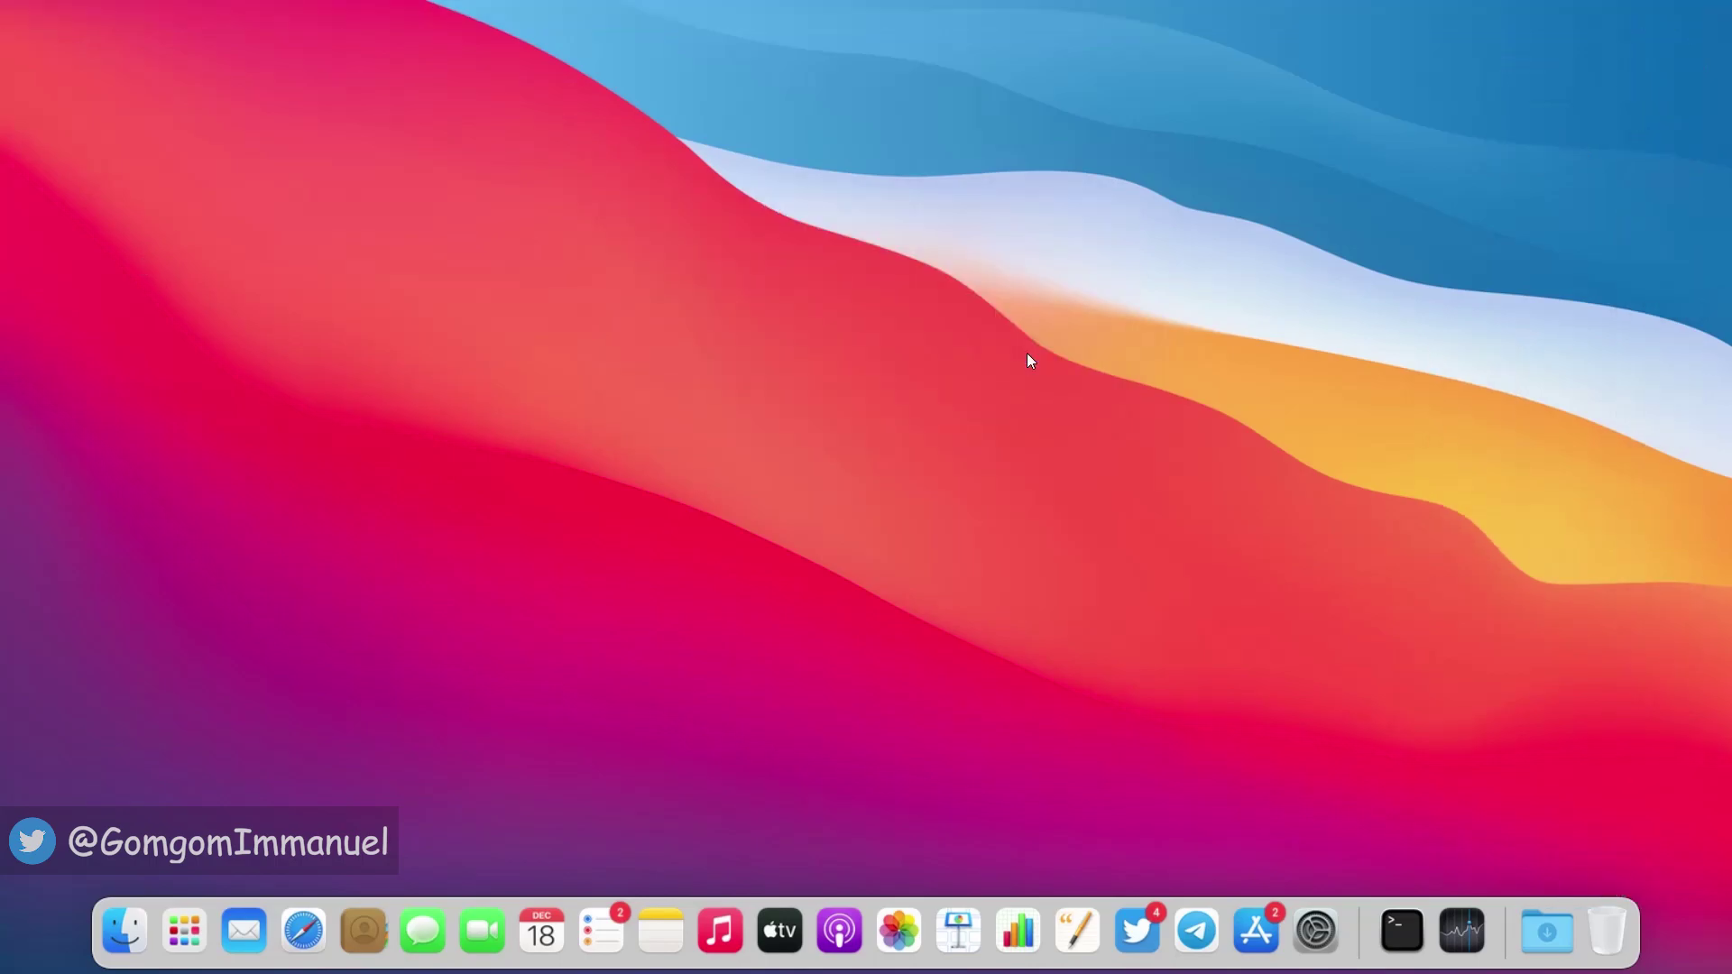